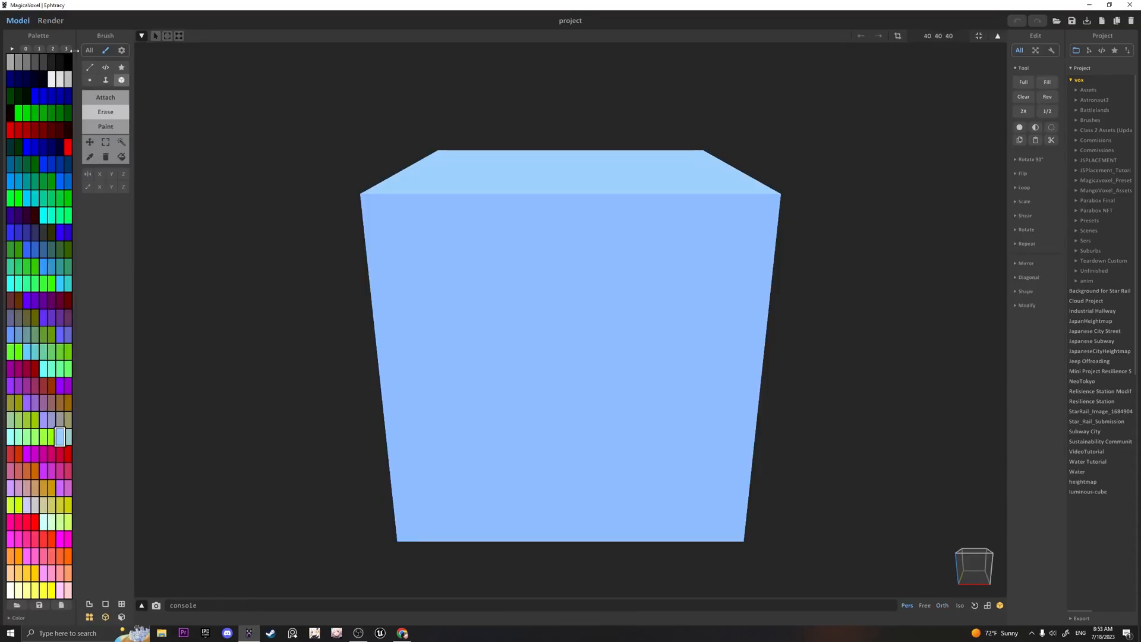
Switch to the empty fourth palette and set its first colour to RGB 100, 111, 134
left_click(66, 49)
right_click_drag(274, 220, 391, 255)
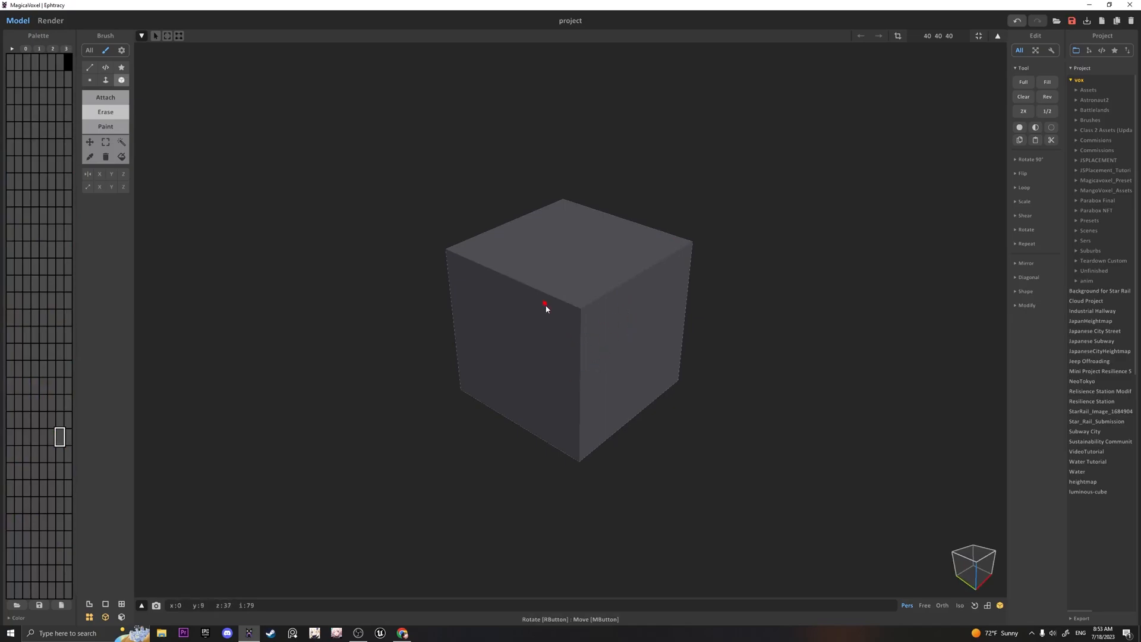
left_click(10, 590)
left_click(16, 617)
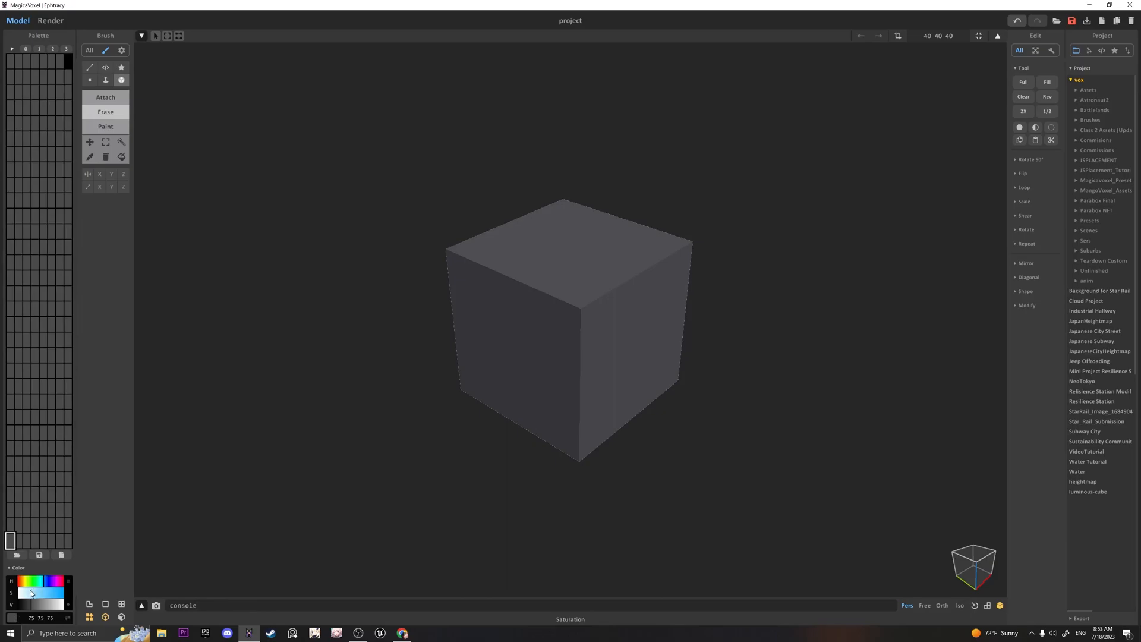
left_click(43, 608)
Paint the whole cube with this colour using the Face brush, and adjust the colour to RGB 69, 121, 134
left_click(106, 126)
left_click(106, 80)
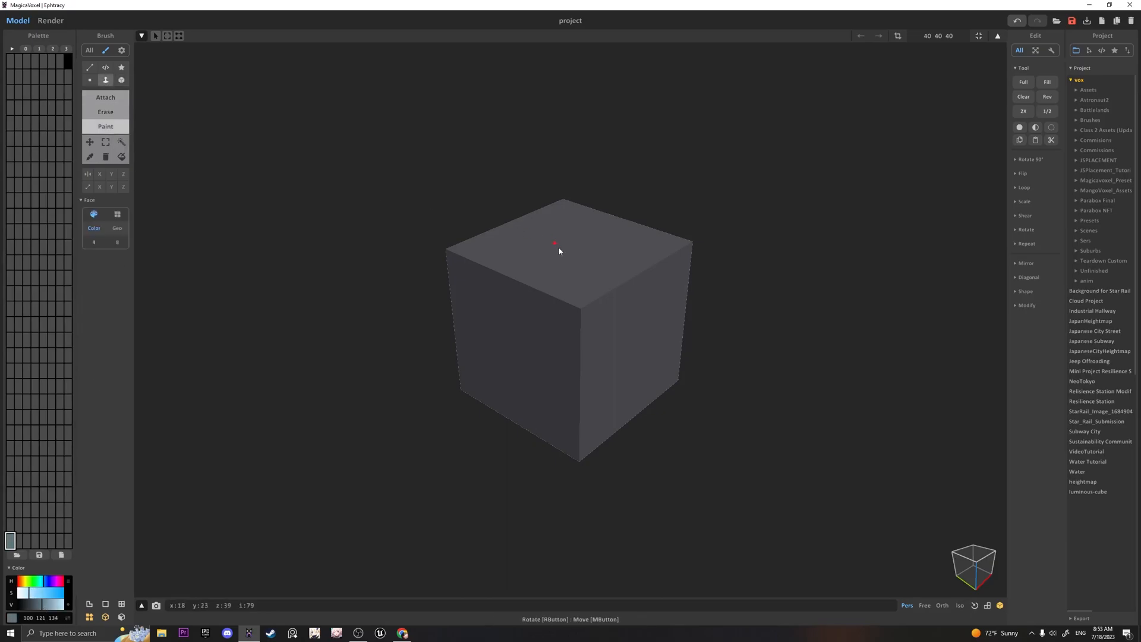
left_click(553, 247)
right_click_drag(572, 453, 551, 440)
left_click(34, 594)
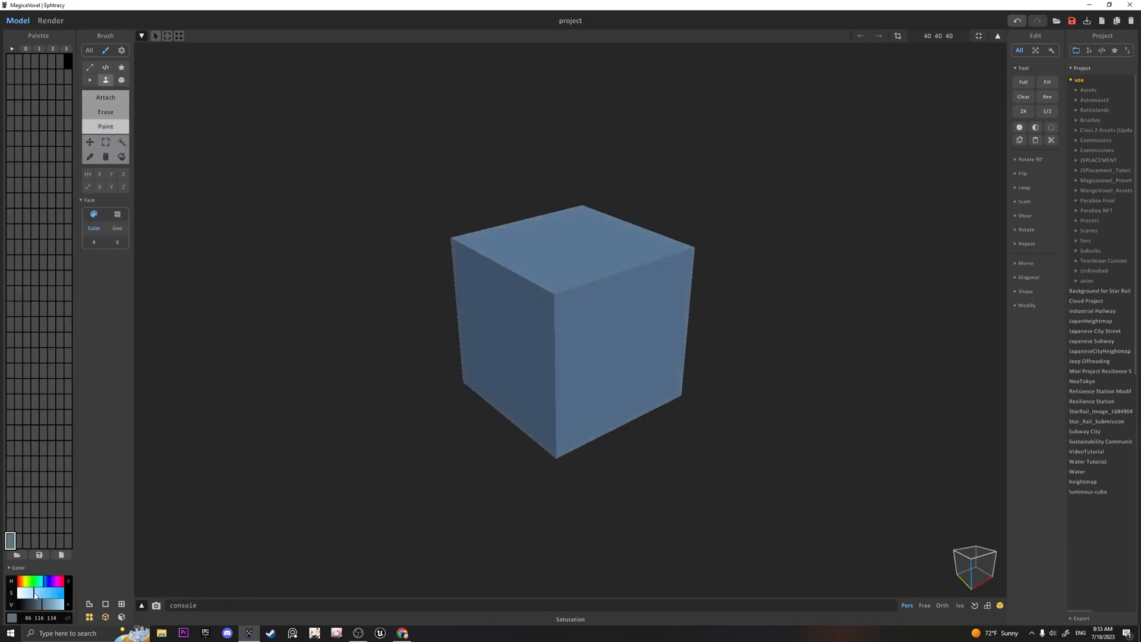
left_click(45, 586)
left_click(41, 596)
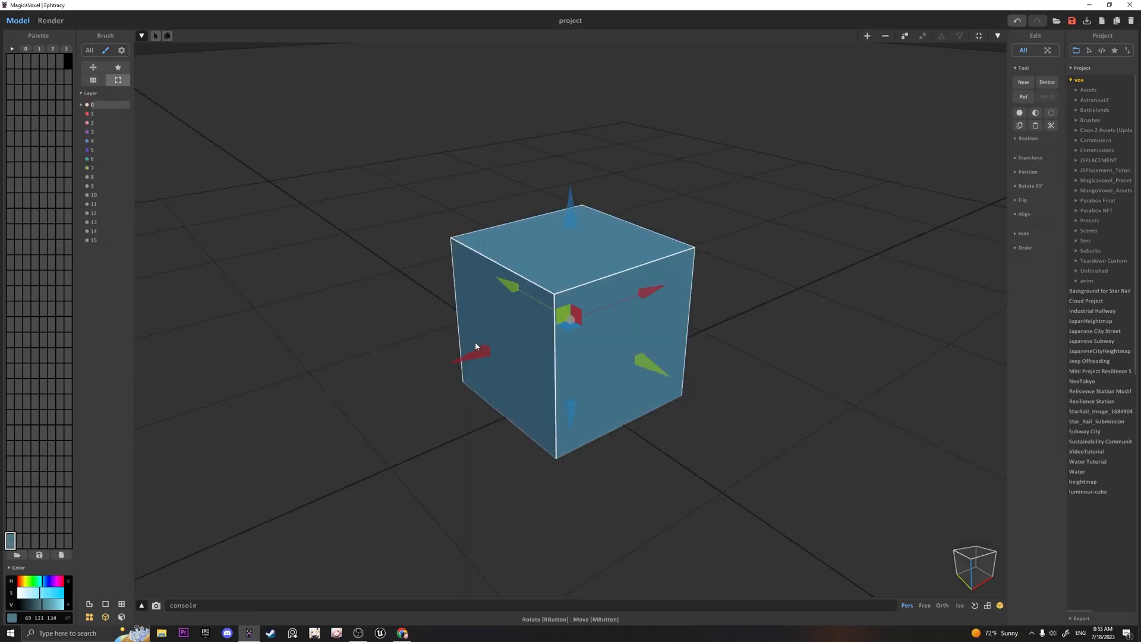
In render mode, give the cube's colour a Glass material with transparency 63 and the scatter media type
scroll(476, 342, "down", 2)
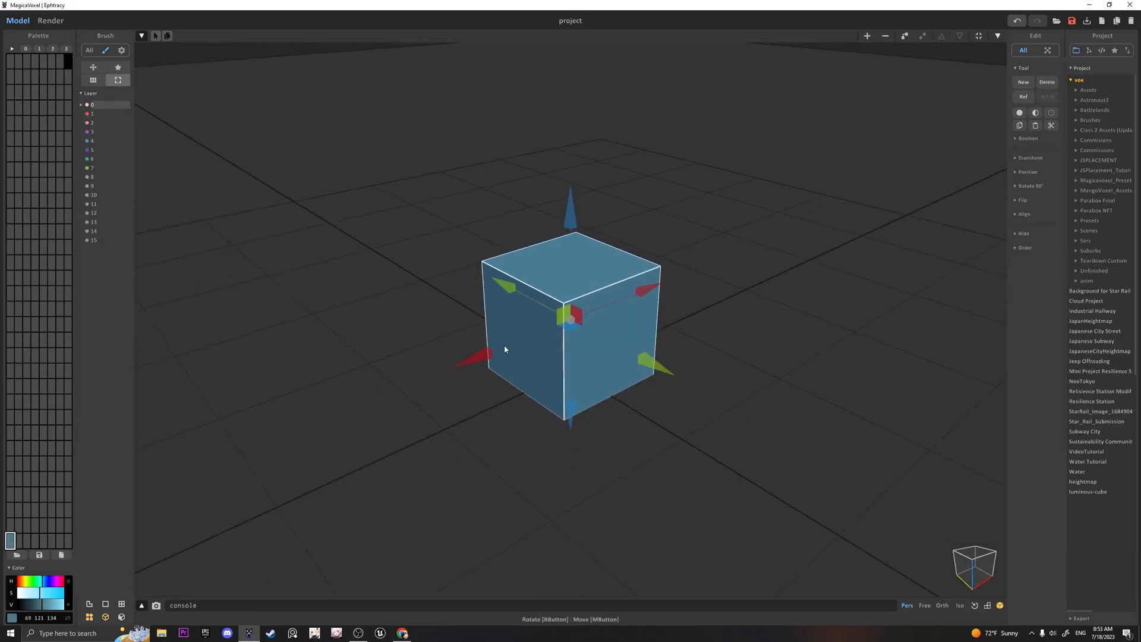
left_click(59, 21)
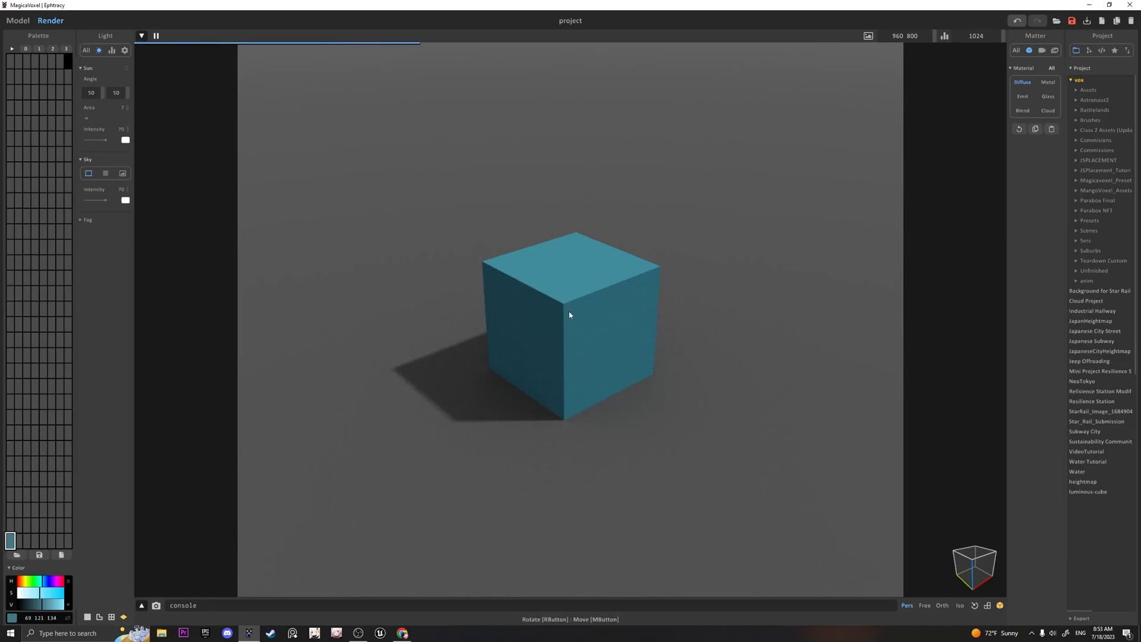
left_click(1049, 97)
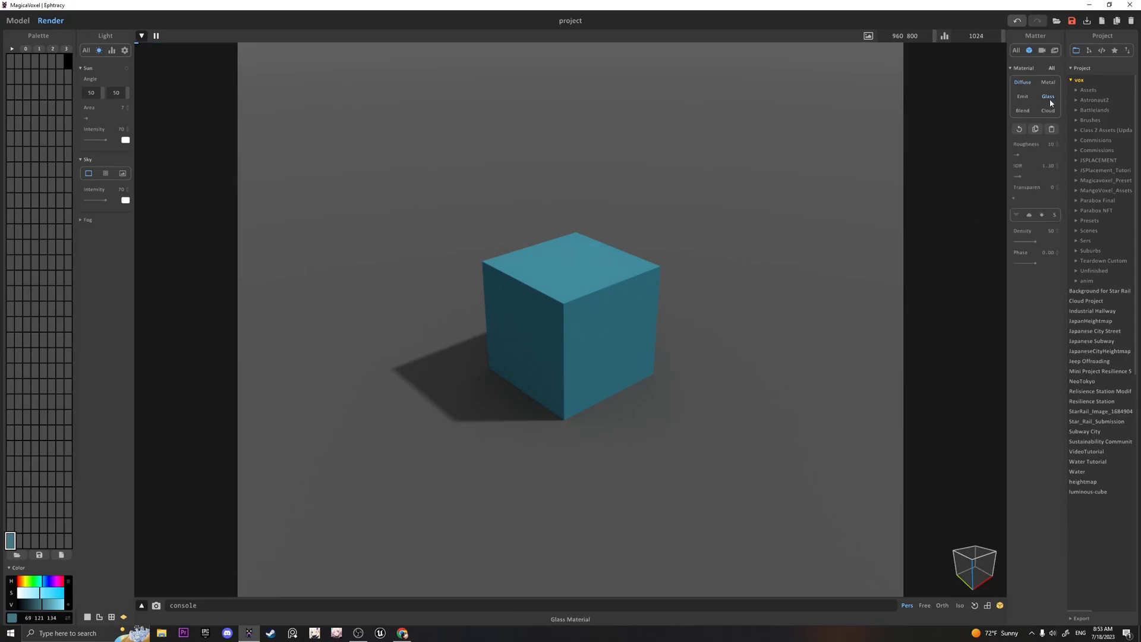
left_click_drag(1027, 198, 1041, 198)
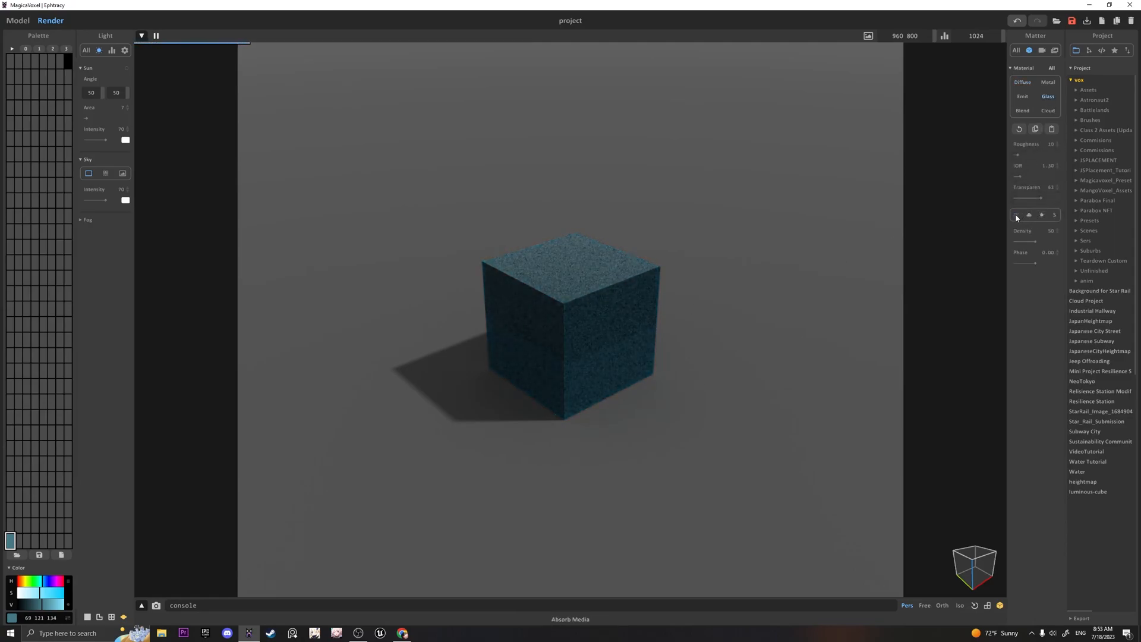
left_click(1031, 216)
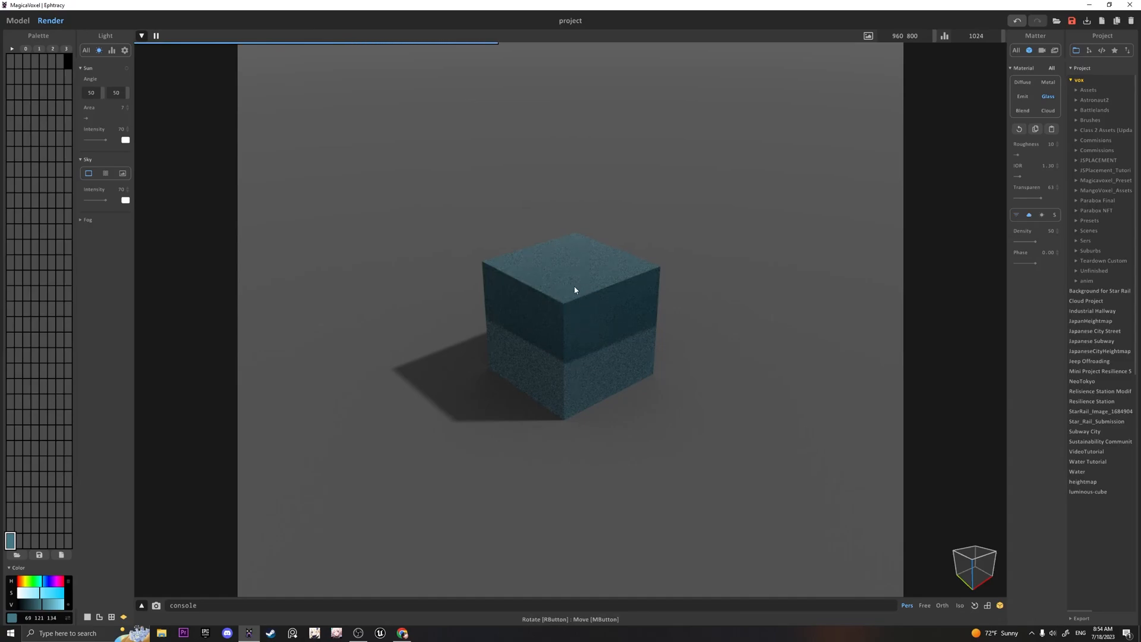
Enable the multiple-reflection, multiple-scatter and TR-Shadow sampling options for the render
left_click(113, 51)
left_click(127, 167)
left_click(127, 180)
left_click(127, 229)
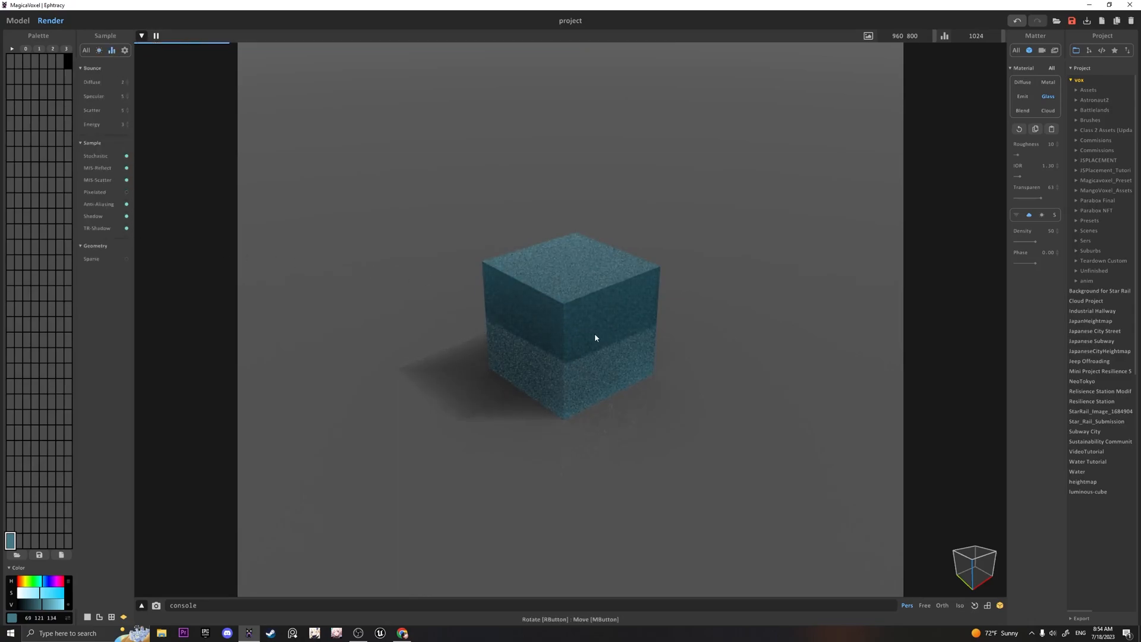
Switch the camera to orthographic projection and frame the cube more closely
left_click(943, 605)
scroll(684, 423, "up", 5)
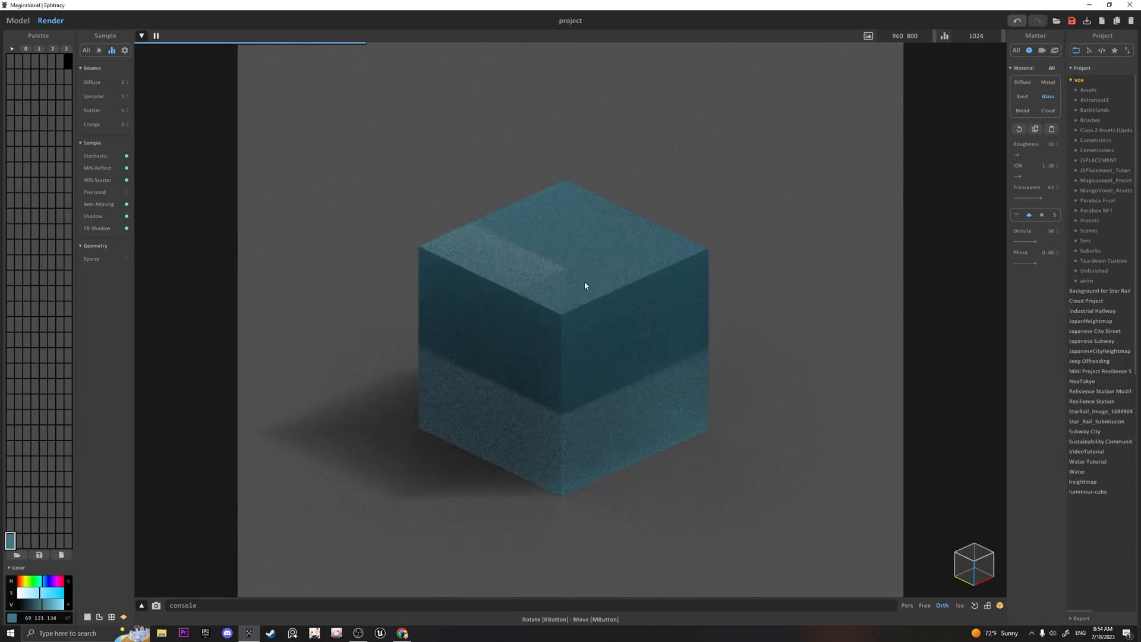
right_click_drag(418, 293, 650, 306)
Set the sun intensity to 122 and raise the camera's film exposure slightly to brighten the render
left_click(98, 50)
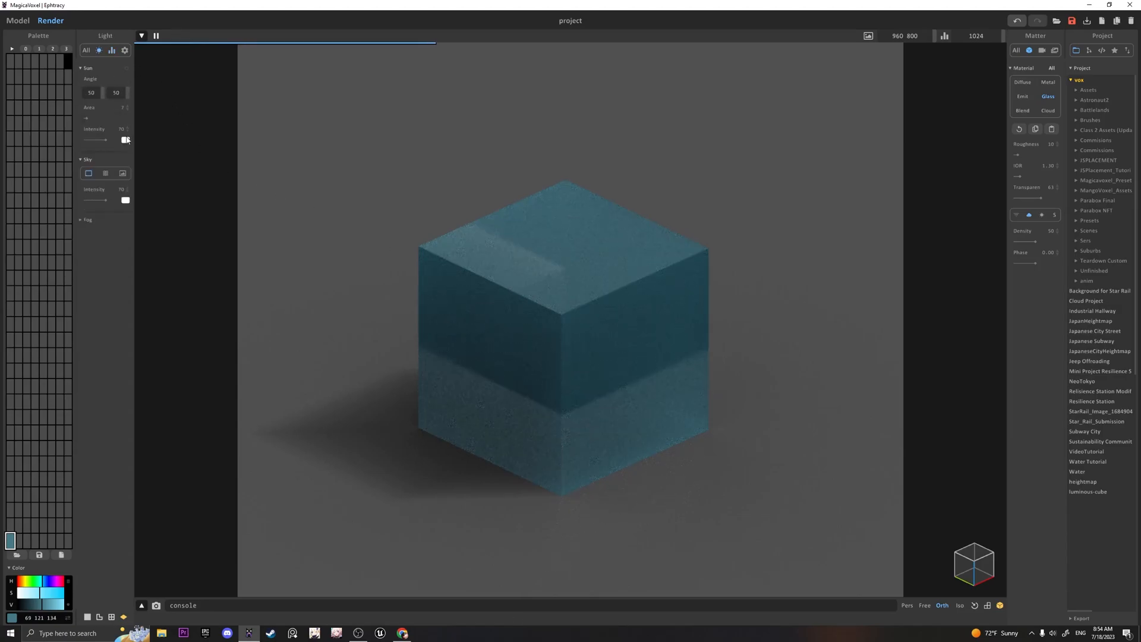
left_click(121, 129)
type("122")
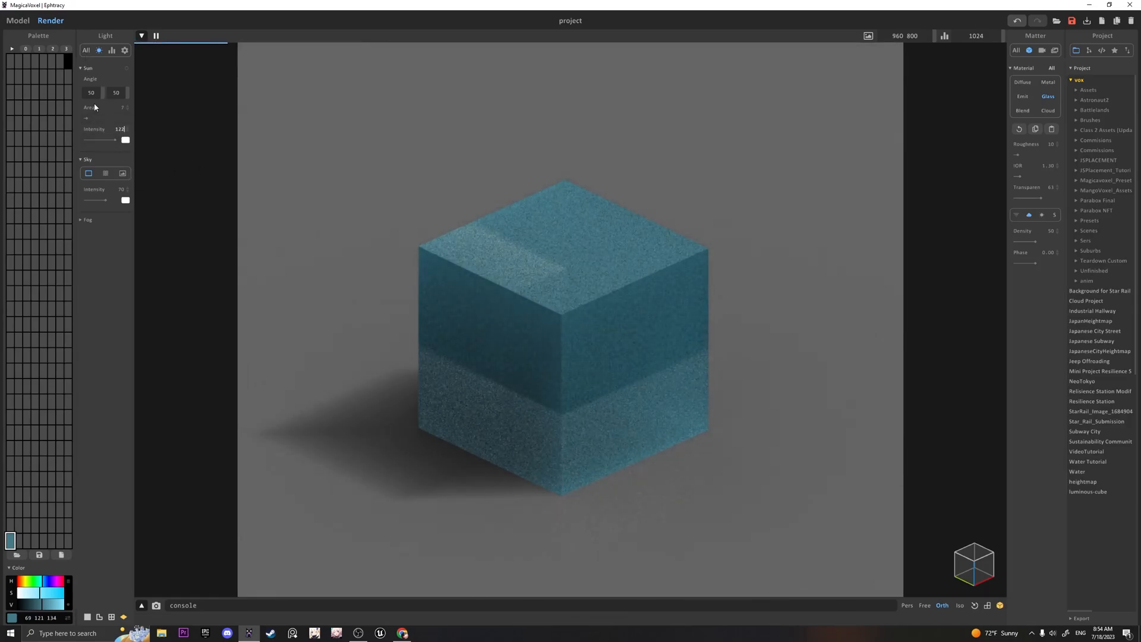
left_click(1042, 51)
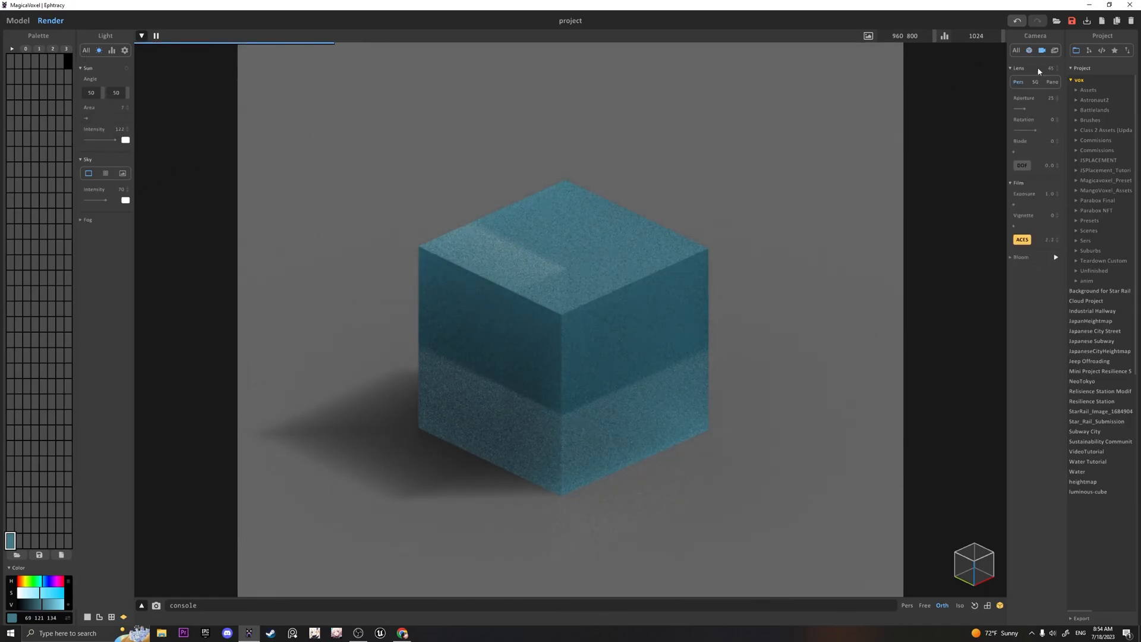
left_click(1018, 204)
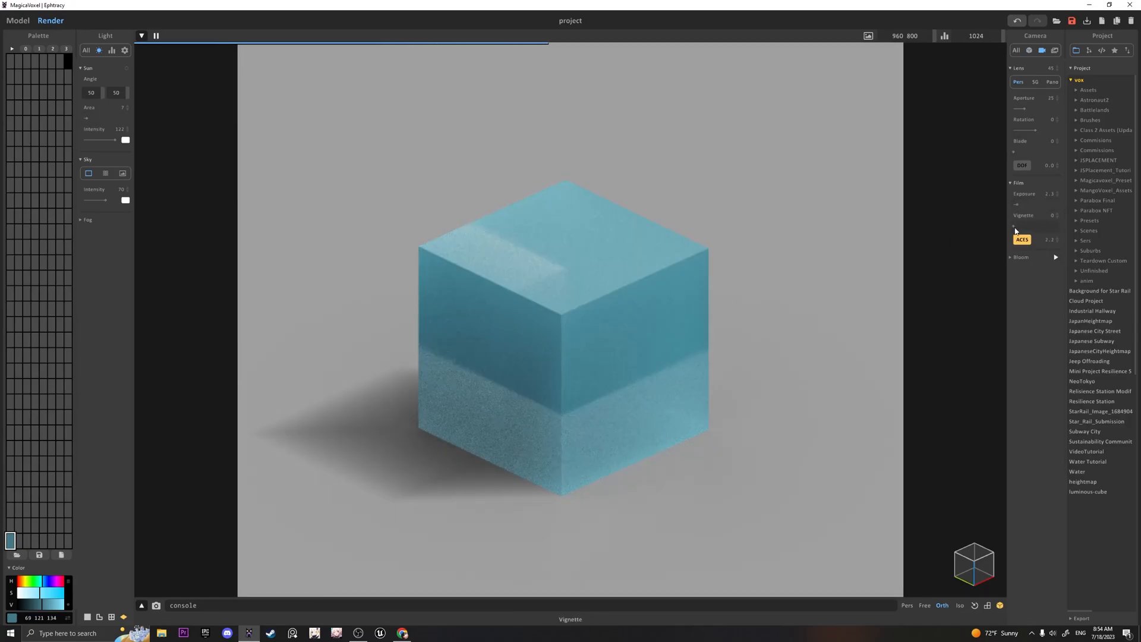
left_click(1031, 51)
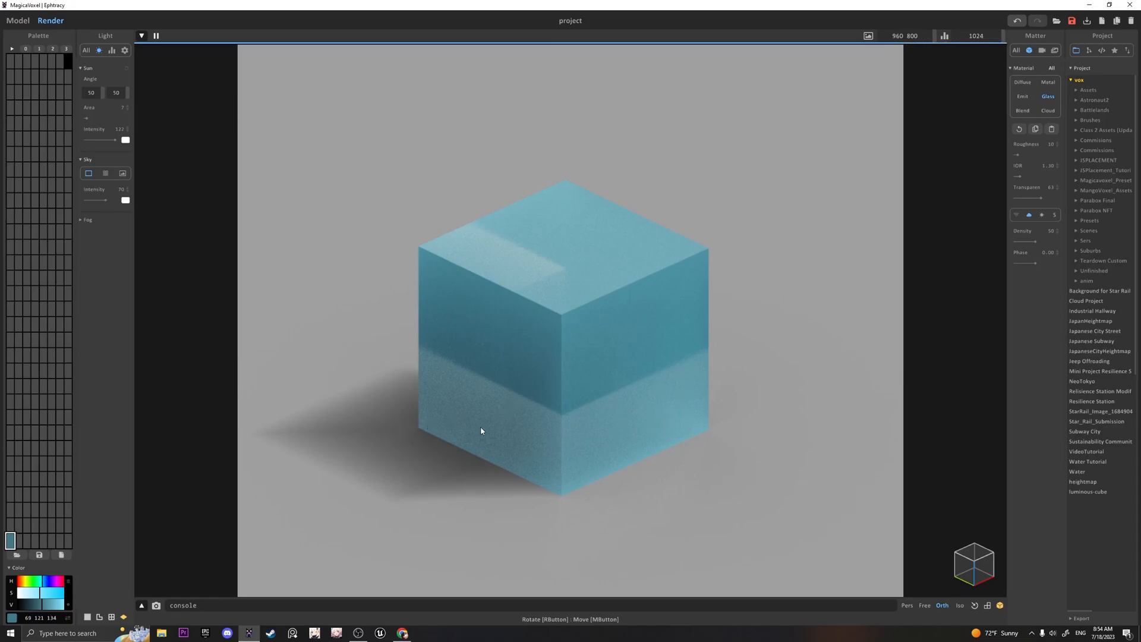
Back in modelling mode, duplicate the cube along its green axis beside the original and clear all voxels from the copy
left_click(24, 23)
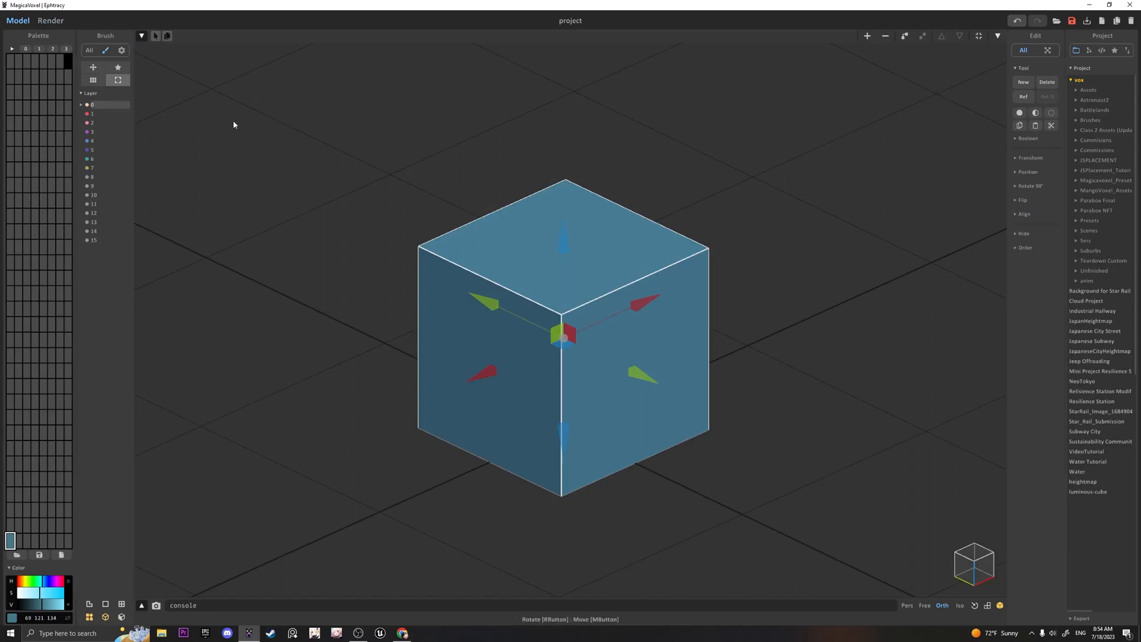
right_click_drag(644, 380, 688, 359)
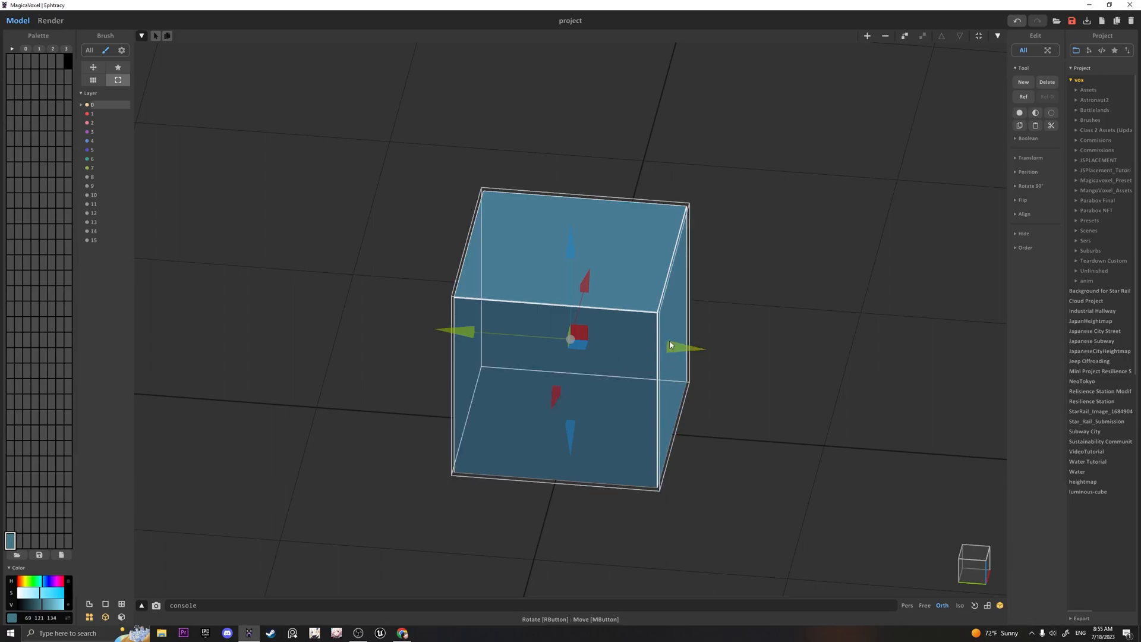
left_click_drag(685, 357, 834, 351, "alt")
key("Tab")
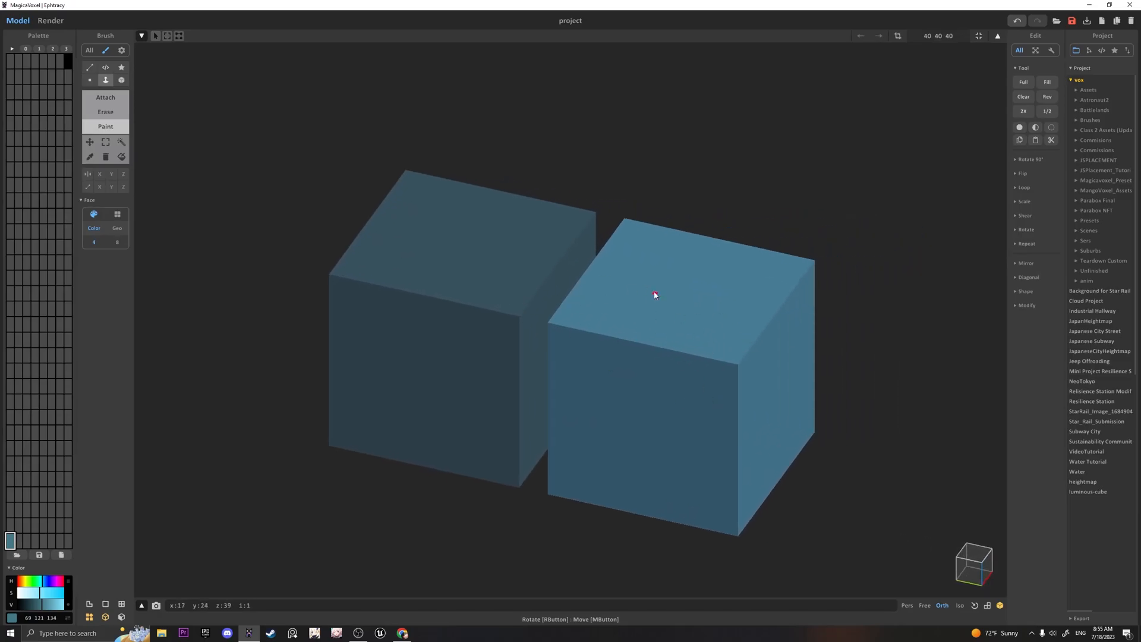
key("Delete")
right_click_drag(713, 361, 513, 373)
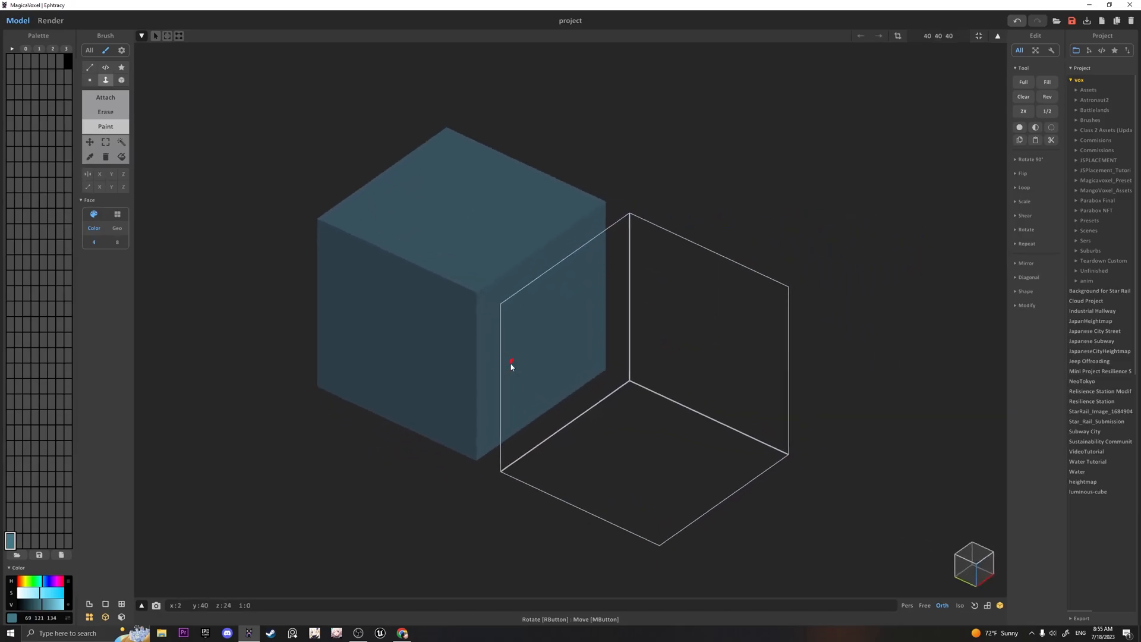
middle_click_drag(513, 373, 392, 302)
scroll(392, 302, "up", 1)
Set the second palette colour to a sandy beige, RGB 163, 150, 111
left_click(21, 542)
left_click(27, 584)
left_click_drag(28, 584, 48, 606)
left_click(30, 594)
left_click(32, 593)
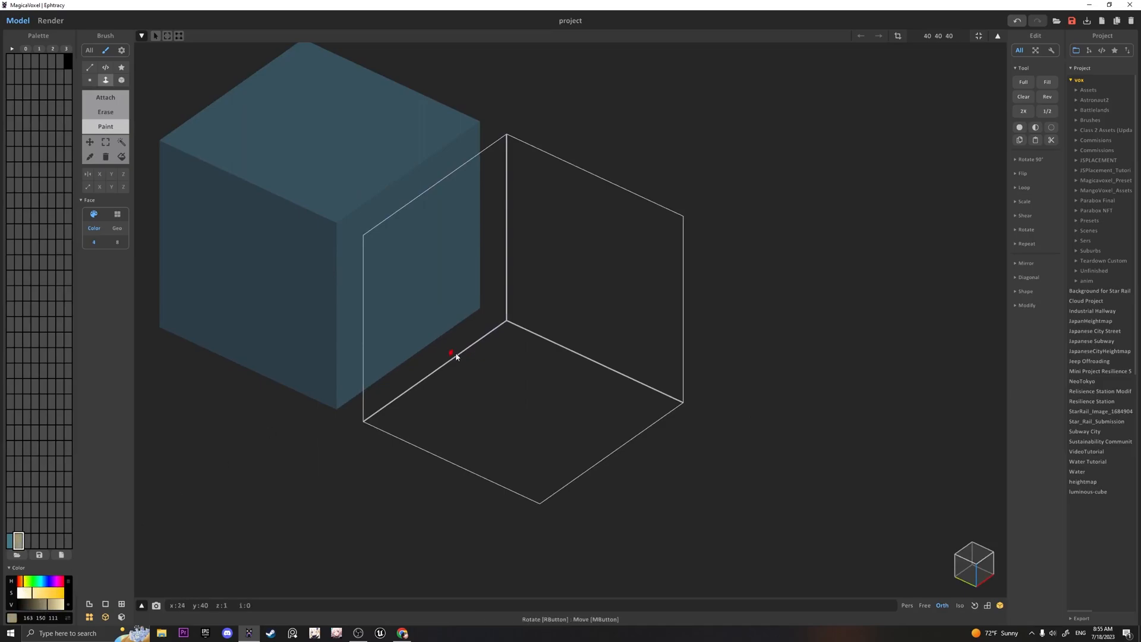
Attach several overlapping thin beige box slabs across the middle of the empty volume's floor
right_click_drag(445, 357, 557, 367)
left_click(1102, 50)
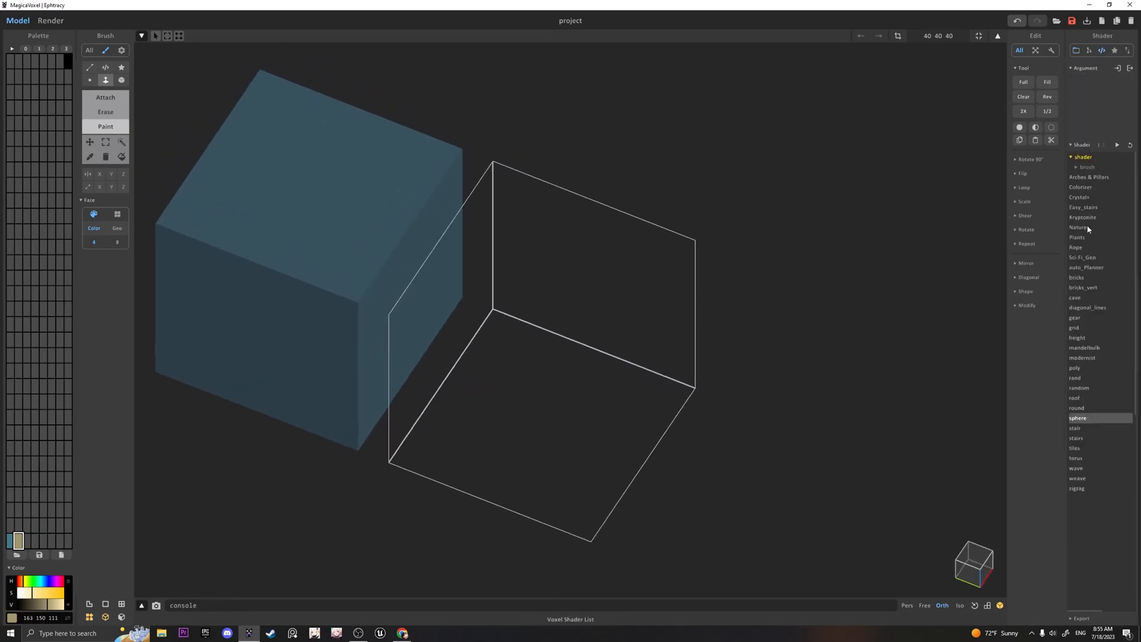
left_click(128, 98)
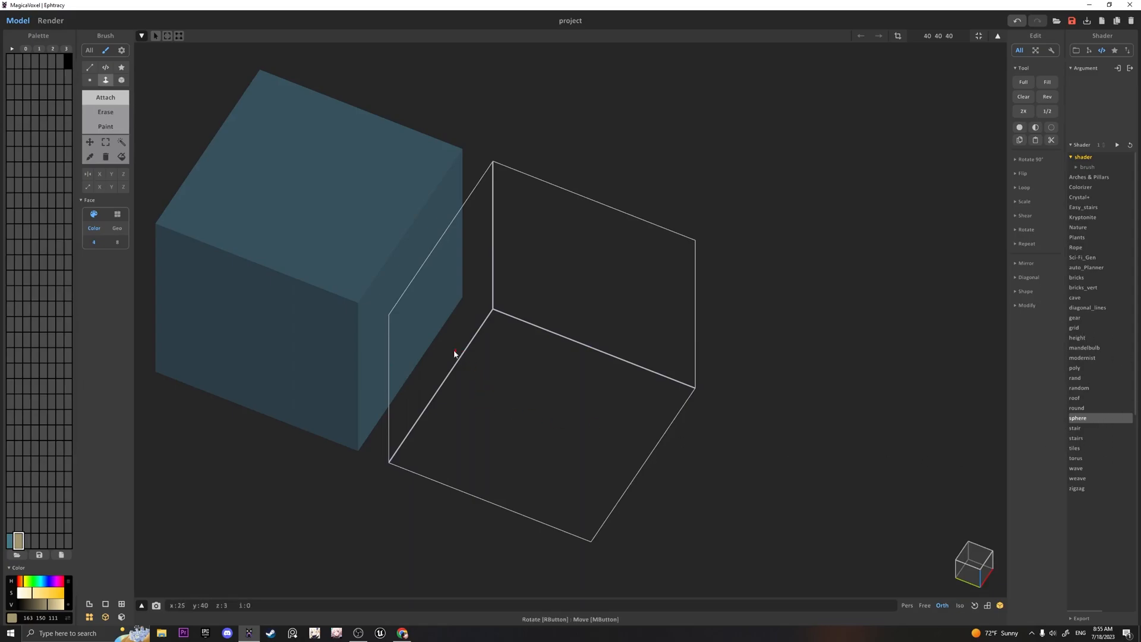
right_click_drag(449, 300, 522, 349)
key("b")
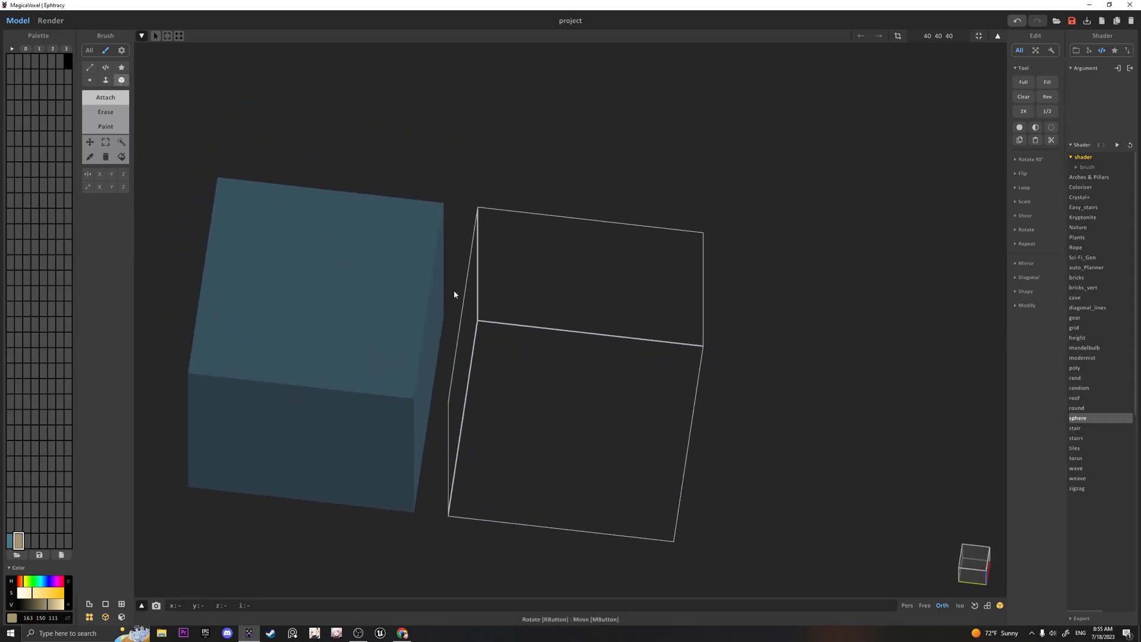
mouse_move(331, 379)
right_mouse_down()
mouse_move(476, 443)
mouse_move(456, 369)
right_mouse_up()
mouse_move(425, 313)
left_mouse_down()
mouse_move(479, 339)
mouse_move(523, 322)
mouse_move(601, 390)
left_mouse_up()
left_click_drag(529, 324, 440, 395)
left_click_drag(487, 396, 601, 454)
left_click_drag(545, 375, 657, 441)
key("ctrl+z")
left_click_drag(562, 375, 640, 461)
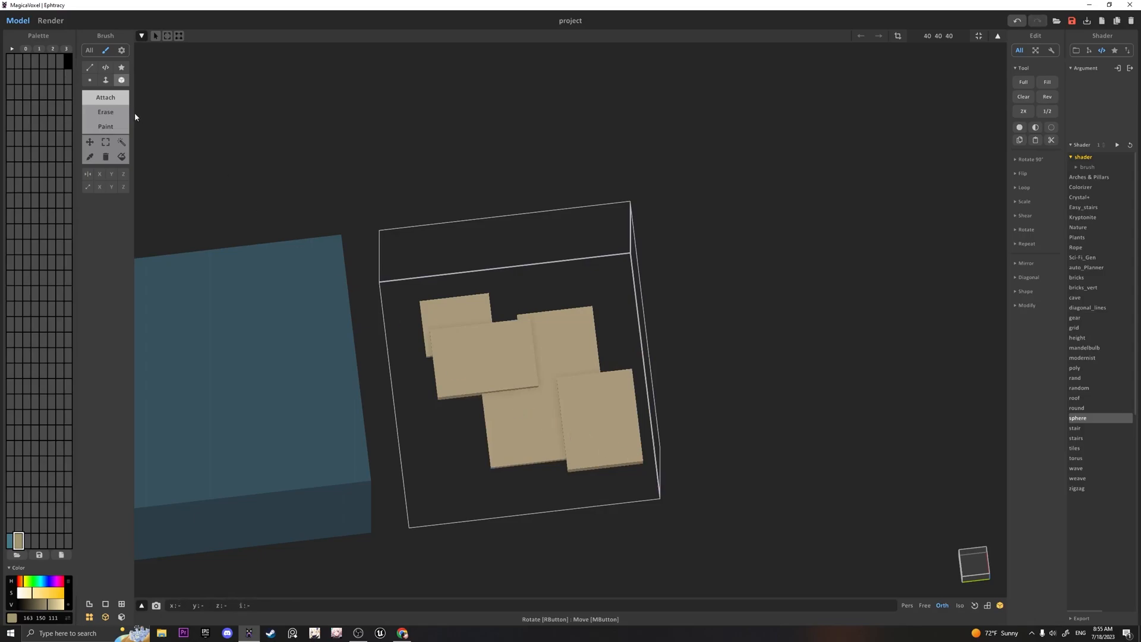
Add more overlapping beige slabs out to the edges until the floor is covered with uneven layers
left_click_drag(496, 415, 437, 485)
left_click_drag(502, 443, 556, 494)
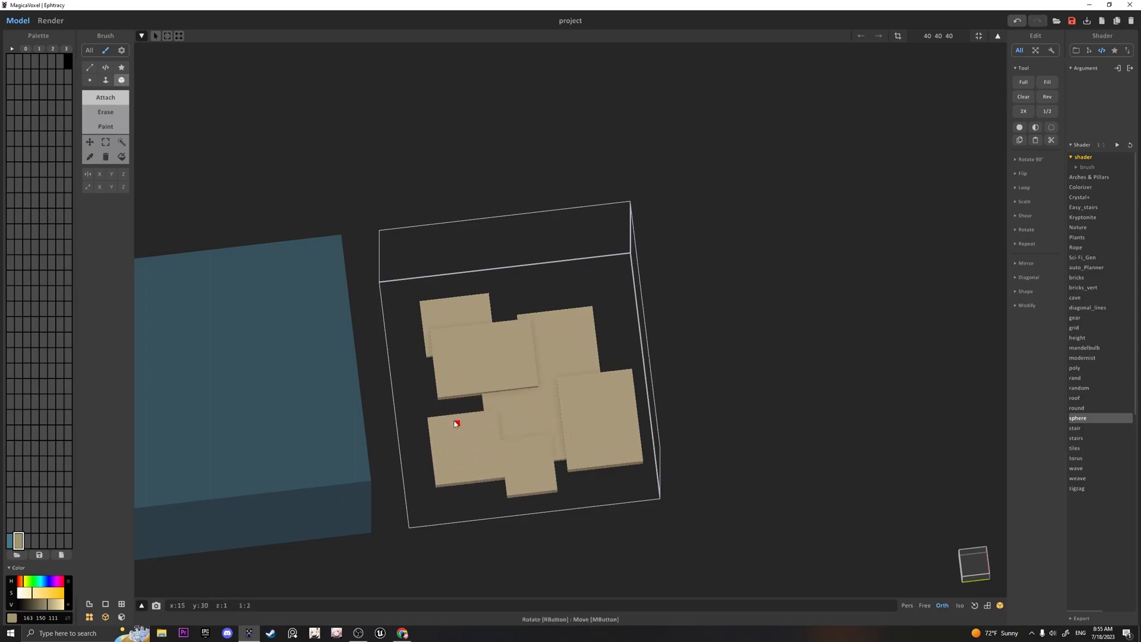
left_click_drag(413, 367, 471, 426)
left_click_drag(418, 306, 499, 346)
left_click_drag(505, 286, 576, 316)
mouse_move(573, 272)
left_mouse_down()
mouse_move(626, 333)
mouse_move(645, 393)
mouse_move(573, 484)
left_mouse_up()
mouse_move(462, 473)
left_mouse_down()
mouse_move(420, 523)
mouse_move(561, 478)
left_mouse_up()
From a top view, erase scattered voxels across the layered slabs with the size 1 voxel brush to roughen the terrain
right_click_drag(560, 478, 136, 124)
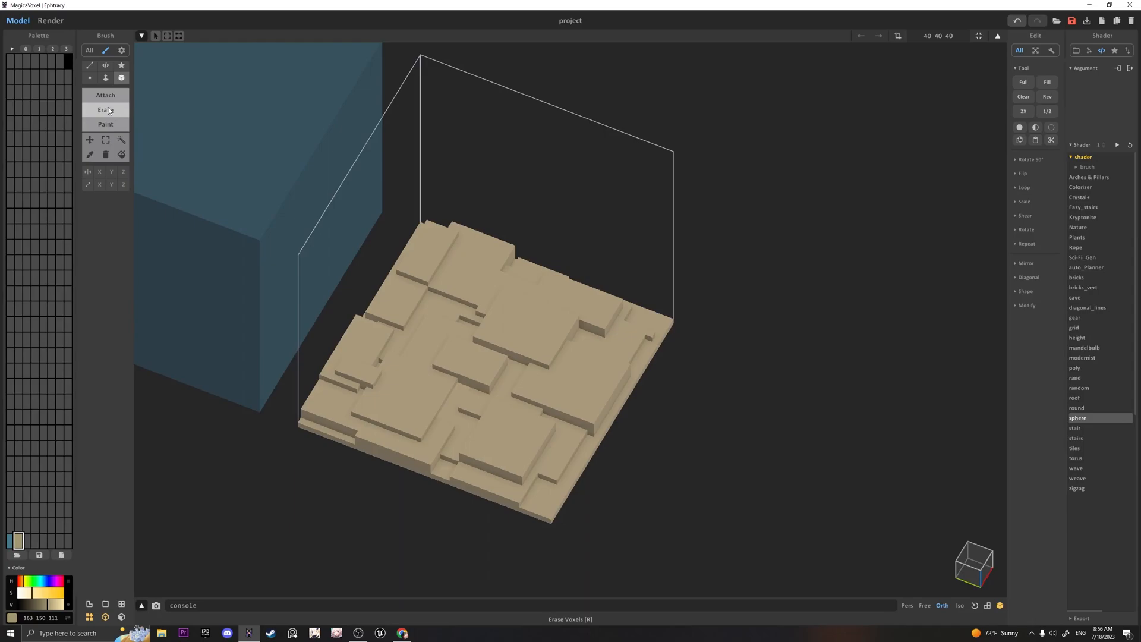
left_click(90, 78)
right_click_drag(452, 225, 501, 344)
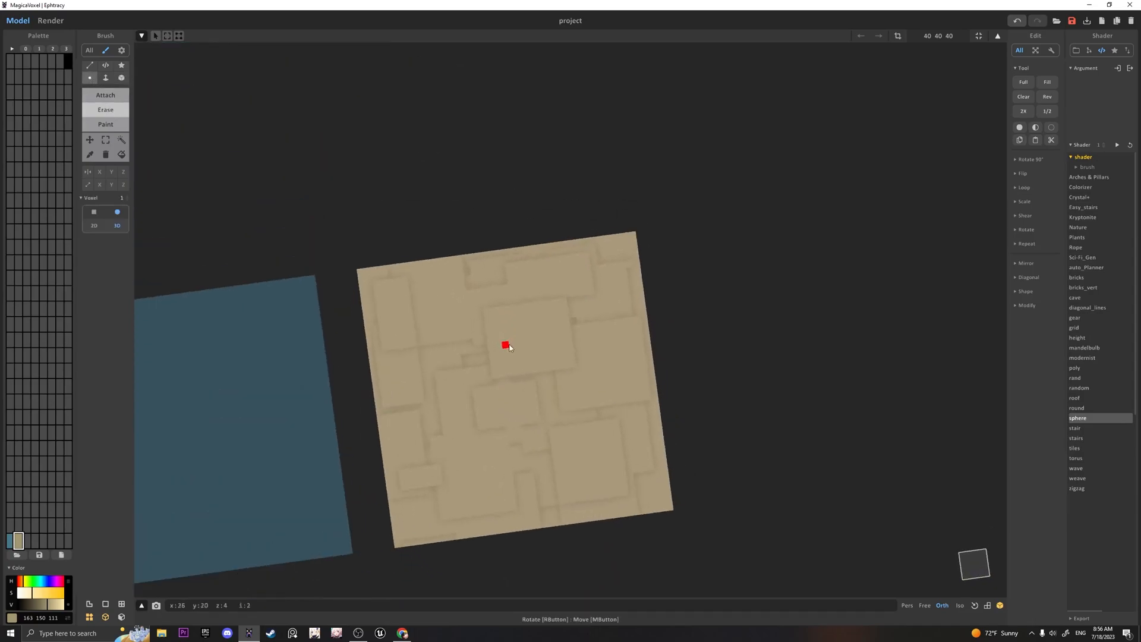
left_click(960, 562)
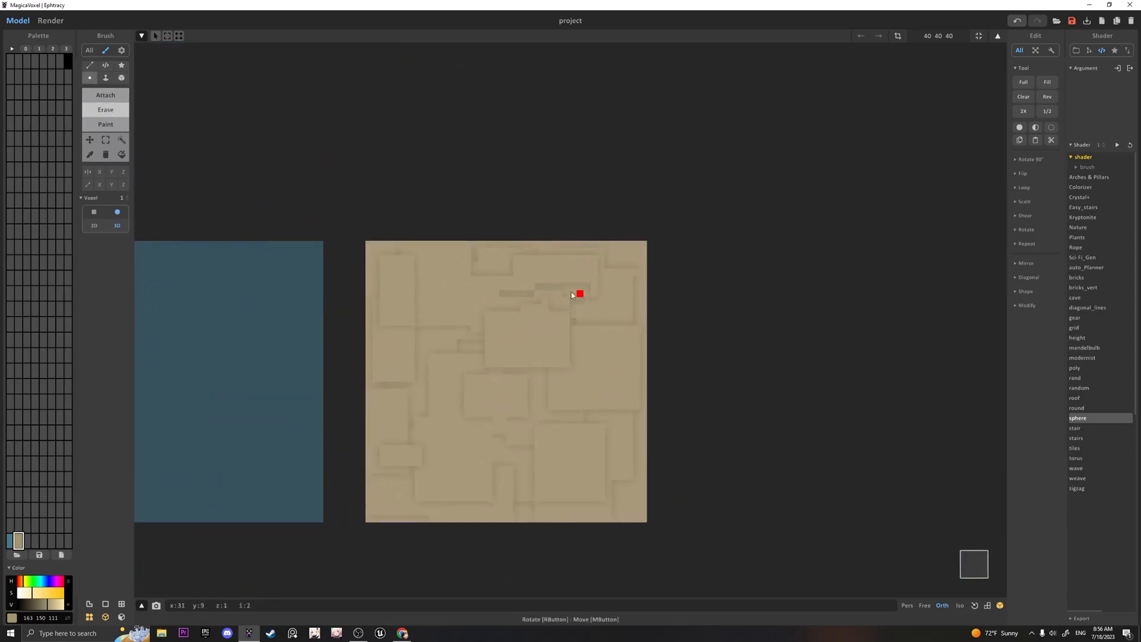
left_click(474, 258)
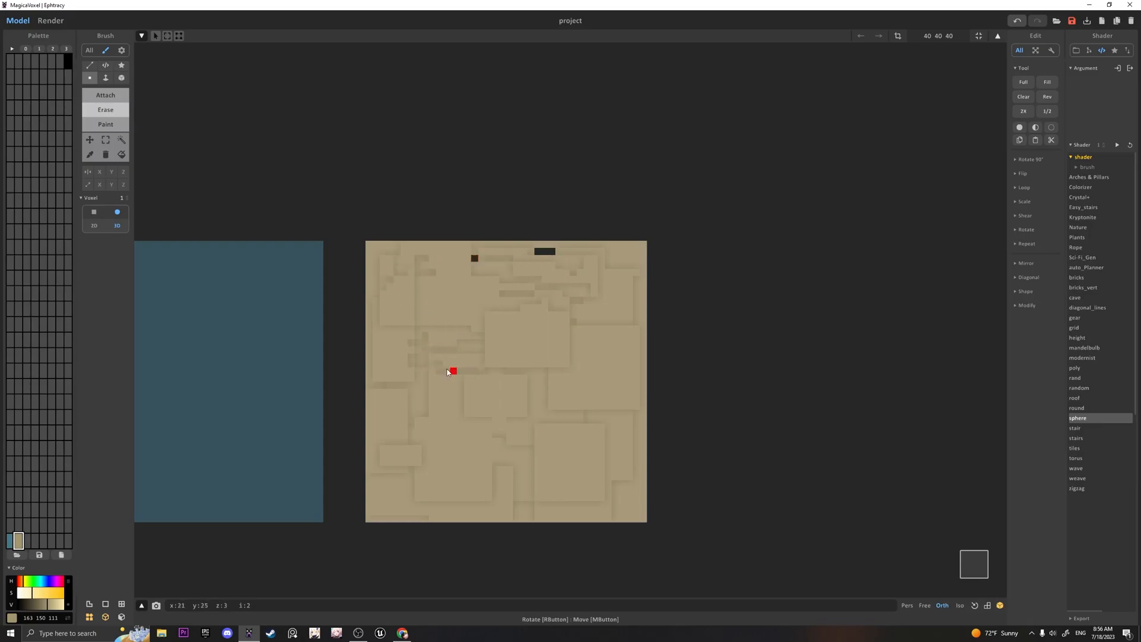
right_click_drag(395, 456, 579, 301)
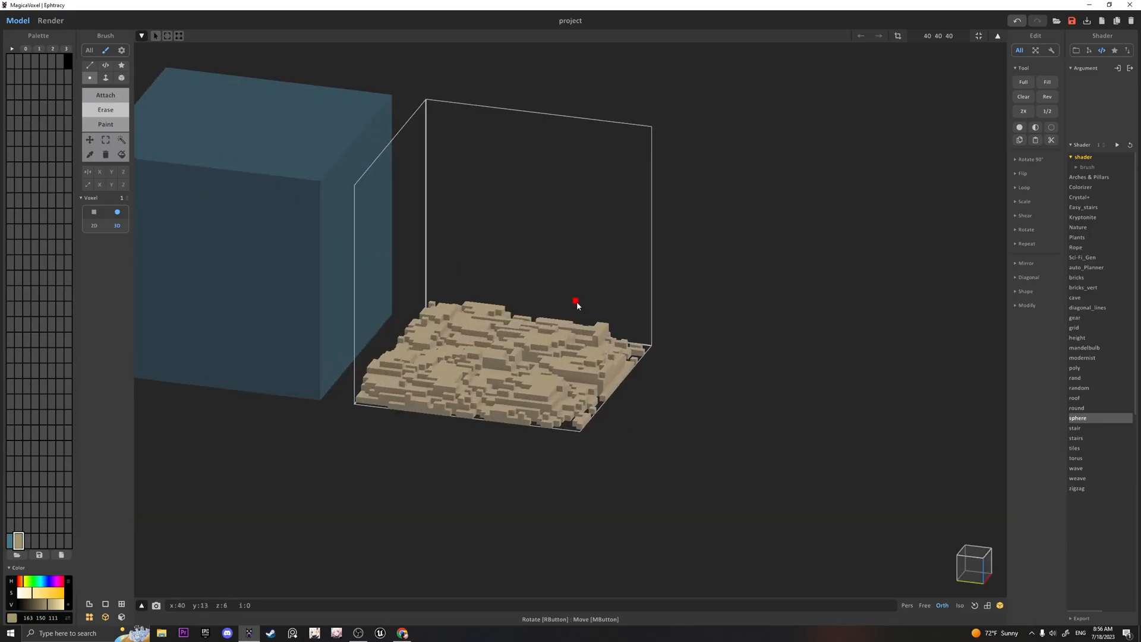
Scale the terrain by 1.25 along Z, fit the model size to its voxels, and leave voxel editing
left_click(1021, 202)
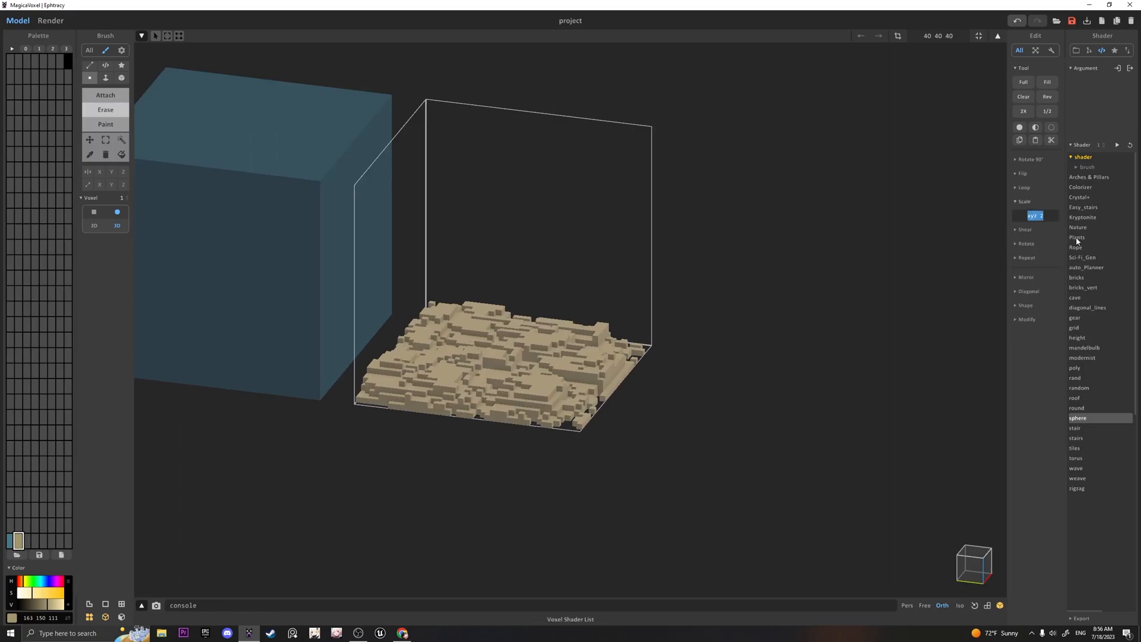
type("z 1.25")
key("Return")
right_click_drag(767, 300, 805, 309)
left_click(978, 37)
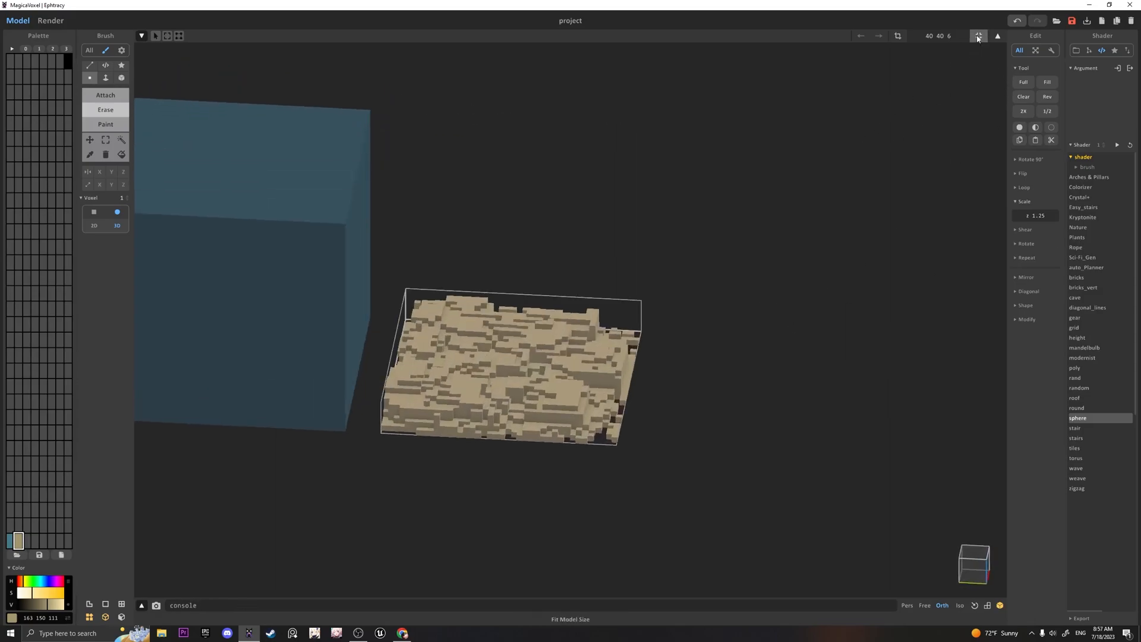
key("Tab")
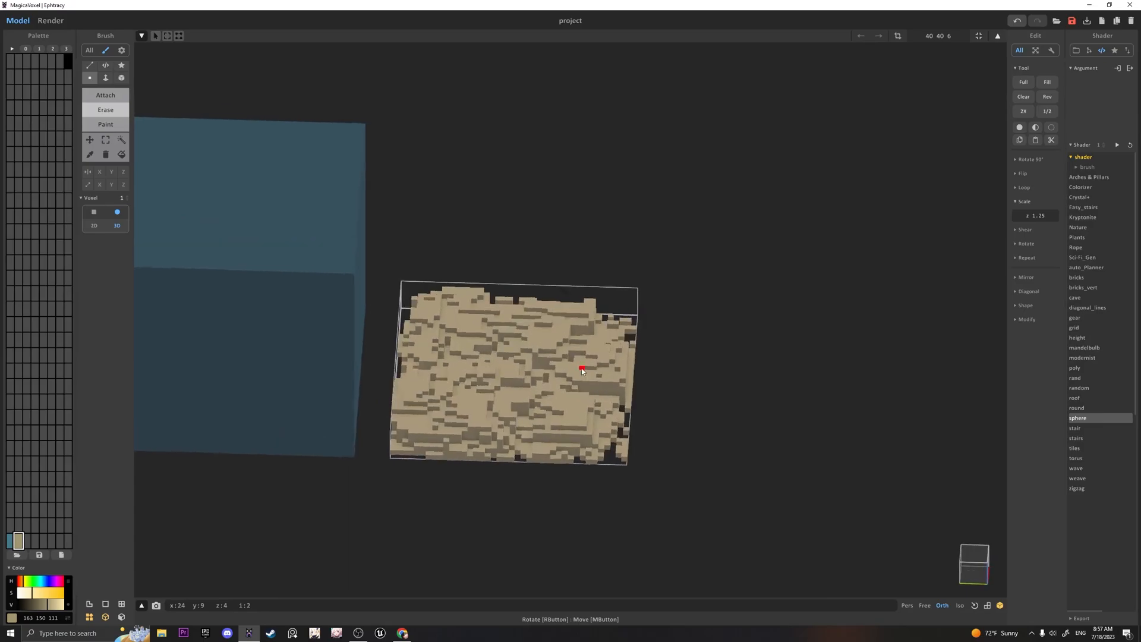
Move the sandy terrain model into the bottom of the blue glass cube
left_click_drag(700, 354, 430, 340)
right_click_drag(434, 339, 342, 345)
middle_click_drag(342, 346, 484, 500)
Render the scene and examine the water cube with its sandy floor from a corner angle
left_click(51, 20)
scroll(403, 275, "down", 3)
right_click_drag(386, 271, 433, 281)
middle_click_drag(434, 281, 467, 299)
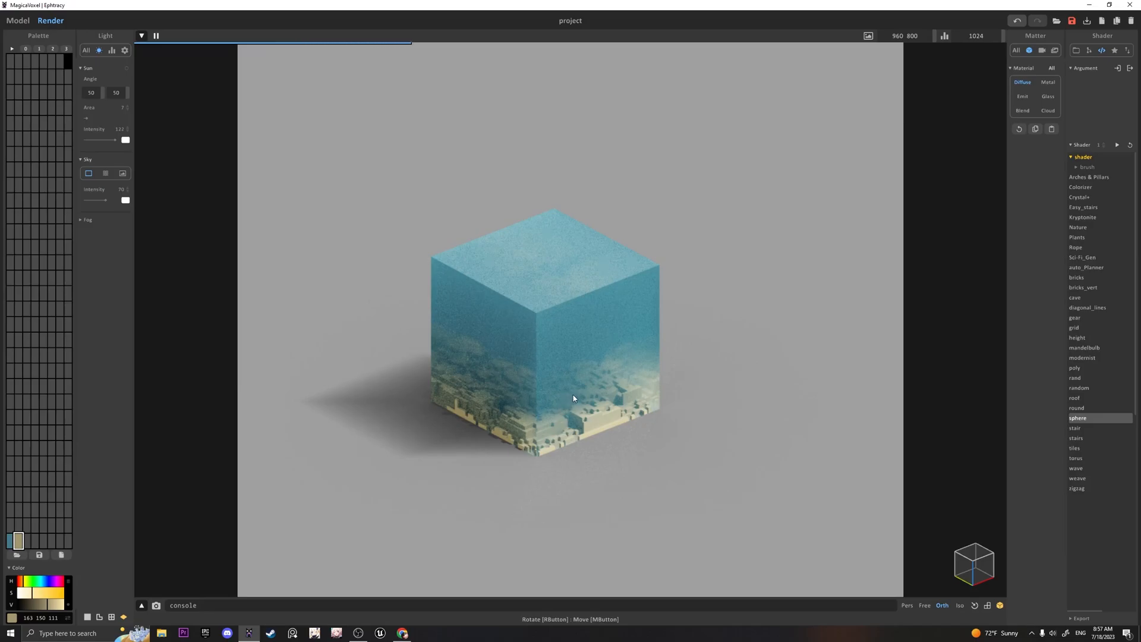
right_click_drag(572, 397, 559, 393)
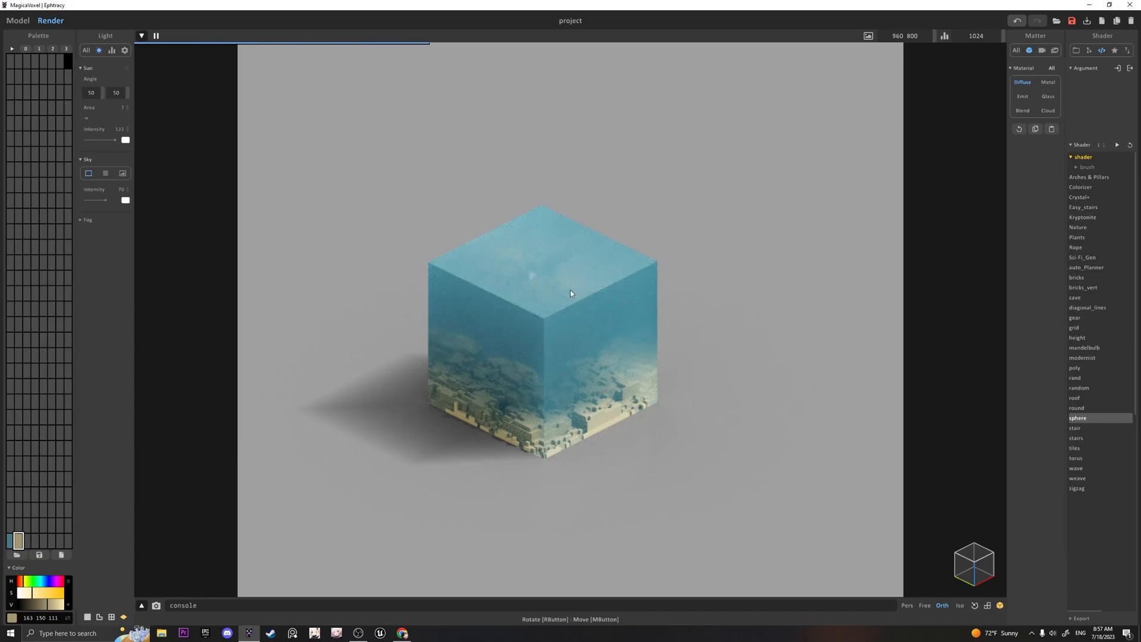
Open the water cube for voxel editing and extend its volume upward to a size of 40 40 56
left_click(17, 20)
right_click_drag(519, 225, 532, 269)
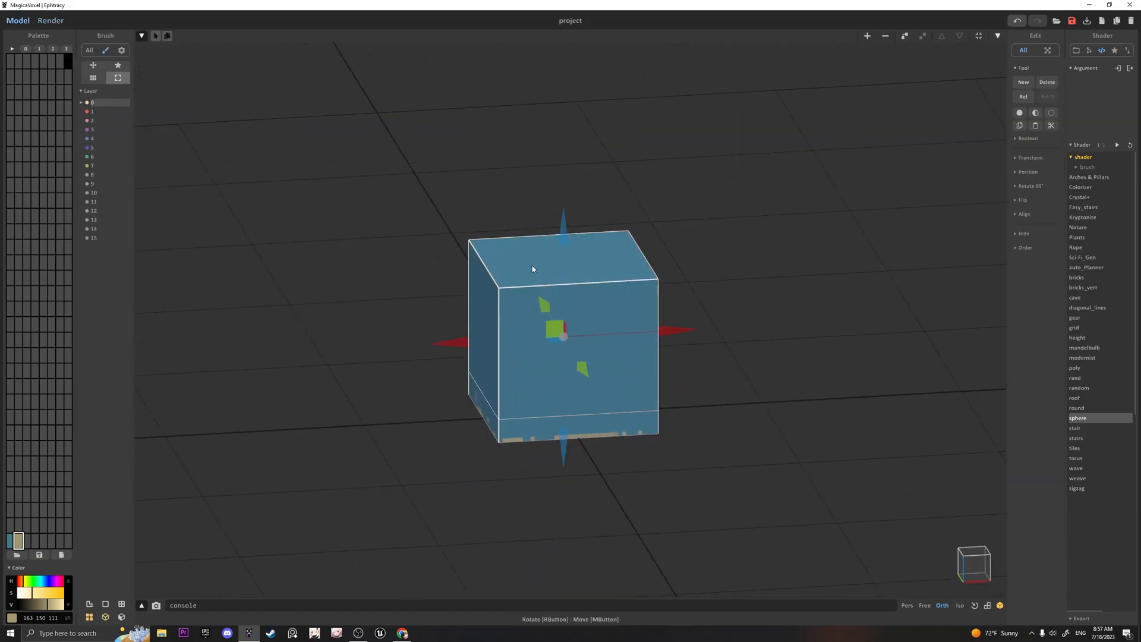
key("Tab")
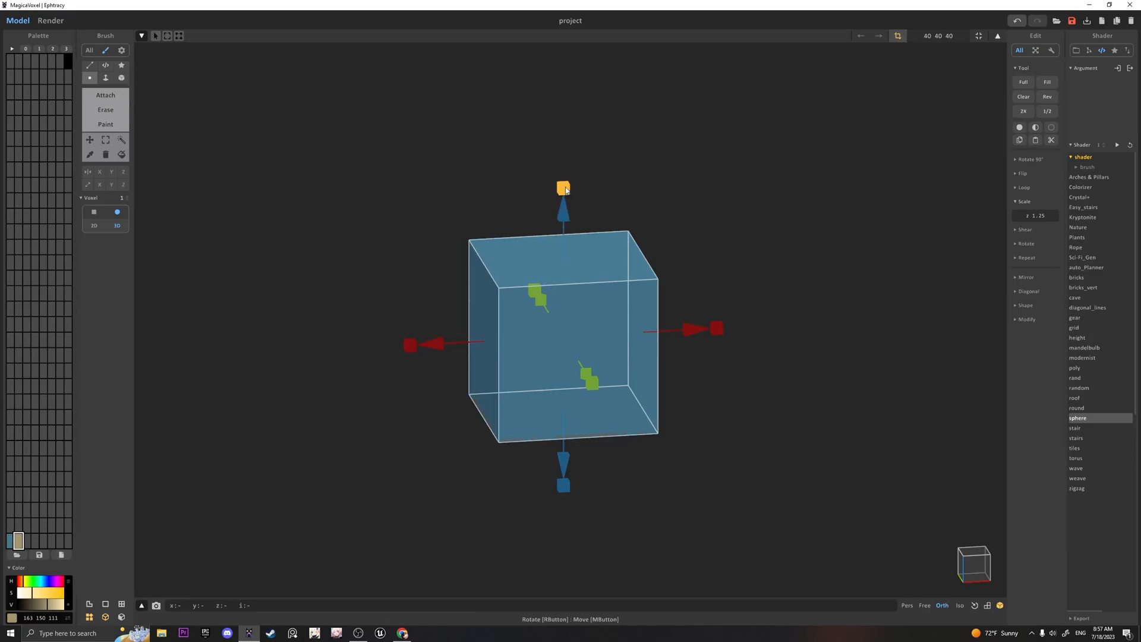
left_click_drag(566, 194, 567, 166)
right_click_drag(493, 231, 557, 250)
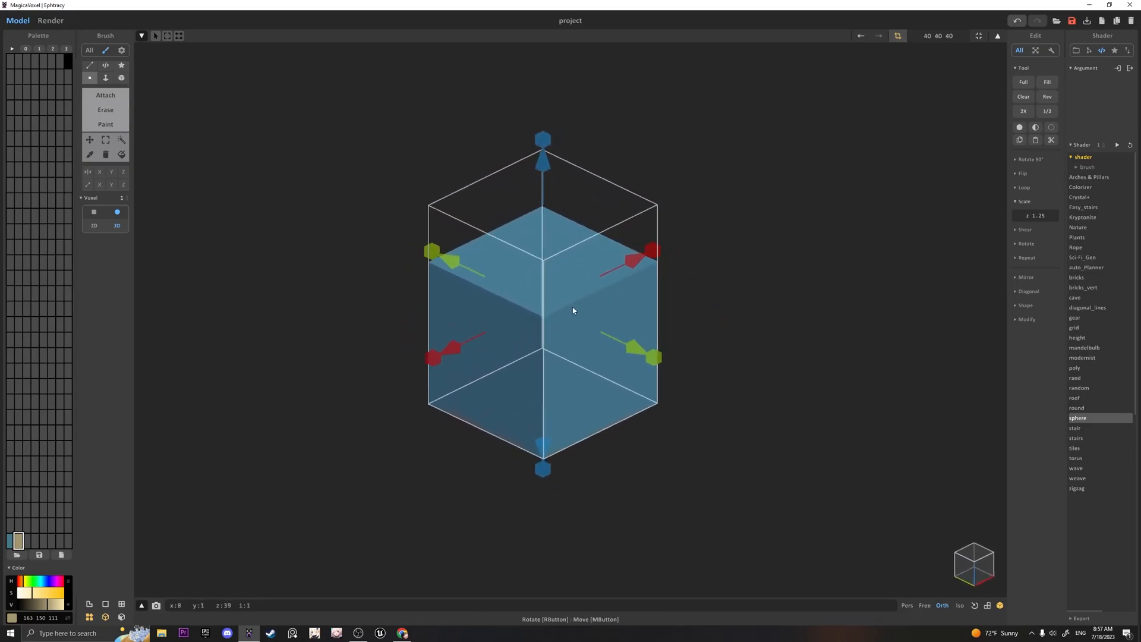
With the dark blue water colour and a size 3 to 4 sphere brush, attach a thin ridge near the back edge of the cube's top
left_click(123, 95)
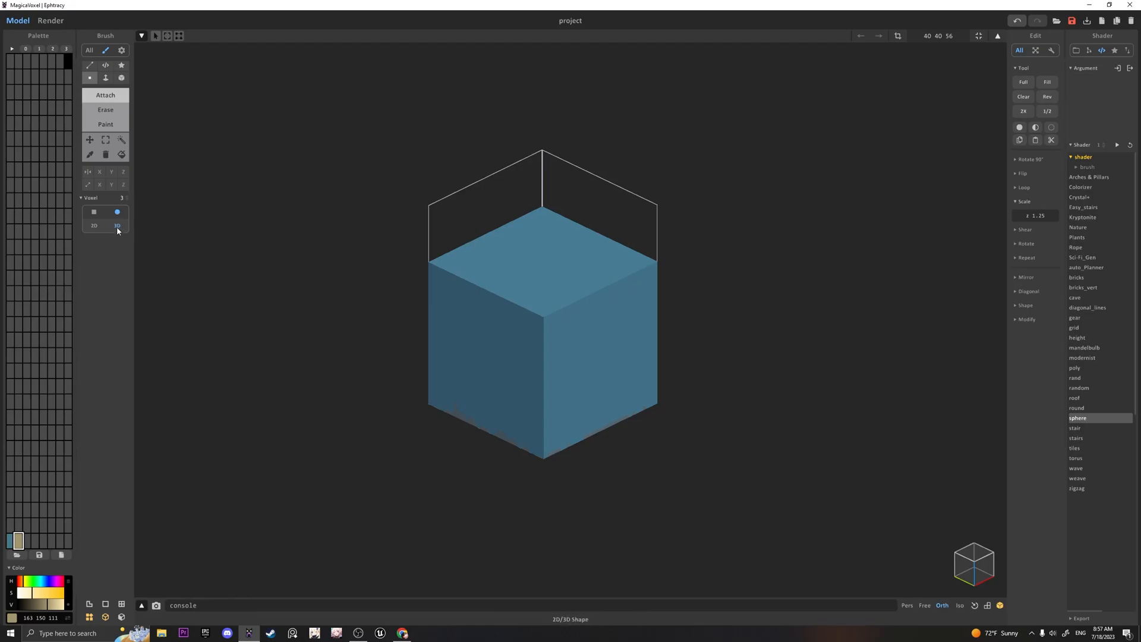
left_click(10, 541)
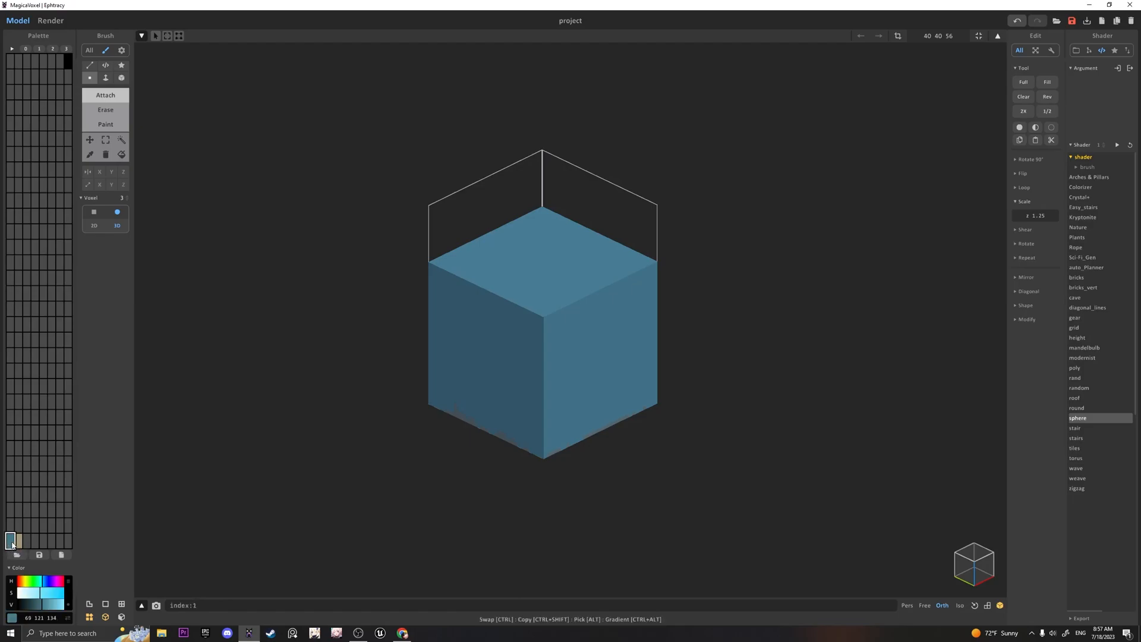
right_click_drag(493, 343, 463, 344)
scroll(463, 344, "up", 3)
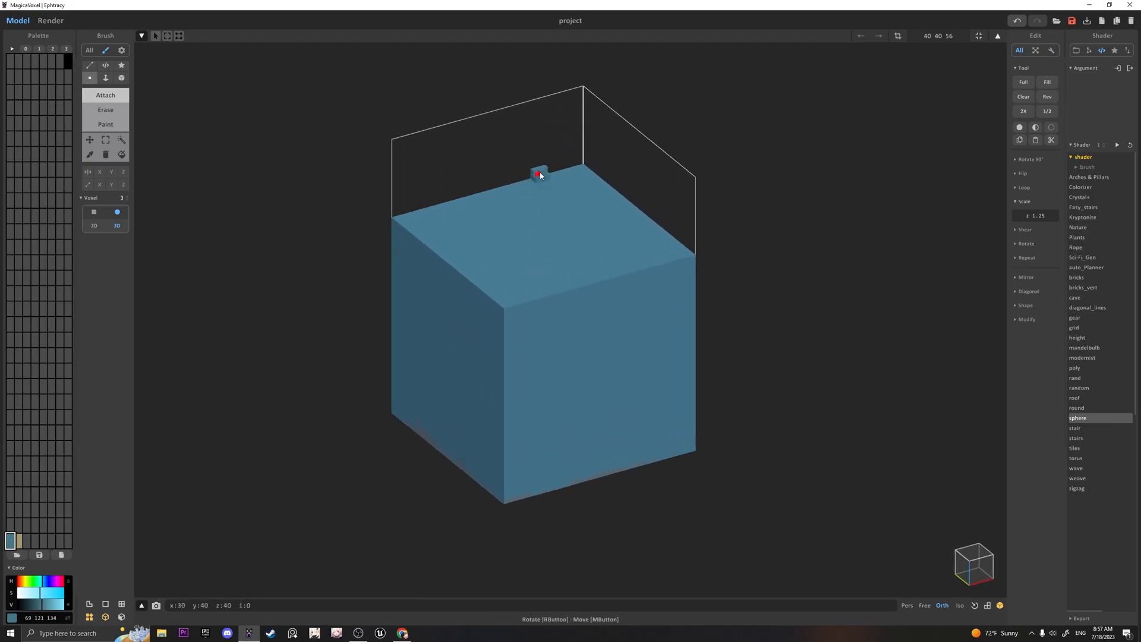
left_click_drag(543, 172, 599, 207)
key("4")
left_click(532, 172)
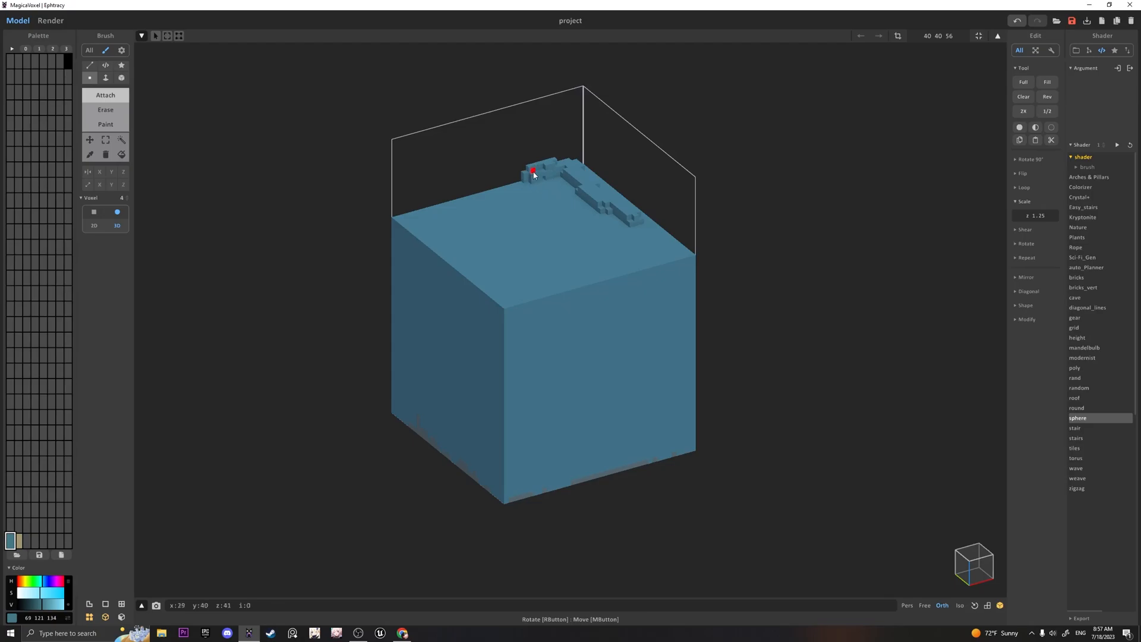
key("5")
mouse_move(620, 230)
left_mouse_down()
mouse_move(575, 185)
mouse_move(558, 201)
left_mouse_up()
key("2")
key("ctrl+z")
key("ctrl+z")
key("ctrl+z")
Build up the wave ridge along the back edge of the cube's top with the size 3 brush
left_click_drag(583, 199, 637, 233)
right_click_drag(648, 282, 662, 295)
middle_click_drag(662, 296, 672, 387)
mouse_move(673, 387)
right_mouse_down()
mouse_move(665, 362)
mouse_move(668, 400)
right_mouse_up()
scroll(665, 362, "up", 2)
key("3")
left_click(548, 231)
mouse_move(569, 245)
left_mouse_down()
mouse_move(604, 293)
mouse_move(709, 360)
mouse_move(543, 239)
mouse_move(587, 296)
mouse_move(703, 361)
left_mouse_up()
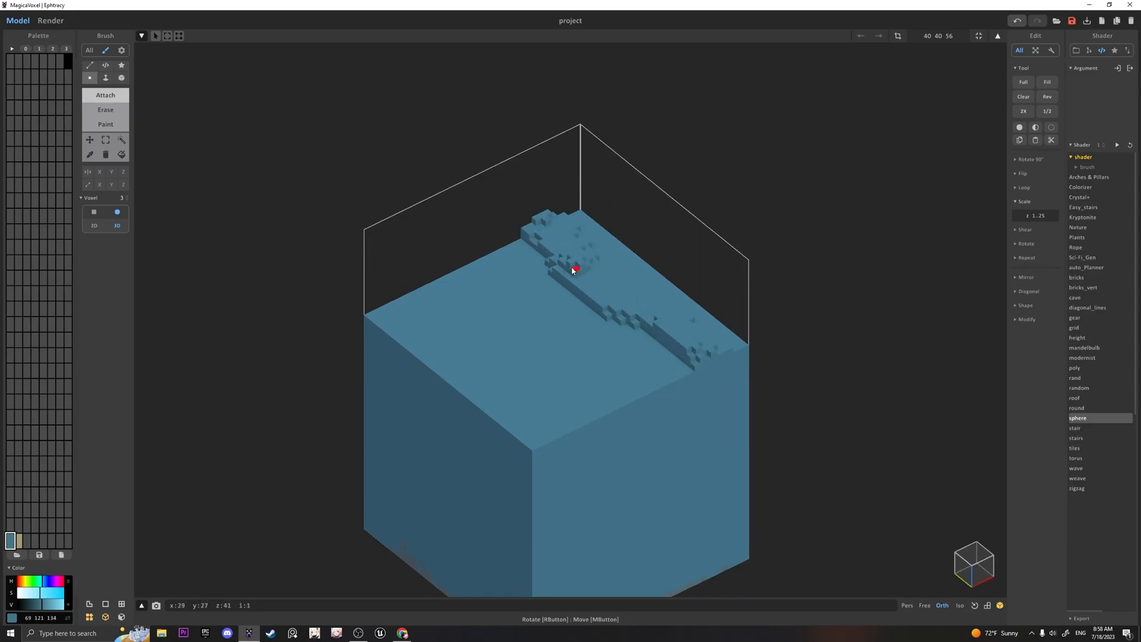
Layer stepped strokes on the back wave's slope and attach further parallel wave ridges across to the opposite edge
mouse_move(543, 224)
left_mouse_down()
mouse_move(597, 286)
mouse_move(660, 328)
left_mouse_up()
mouse_move(522, 248)
left_mouse_down()
mouse_move(594, 321)
mouse_move(676, 366)
left_mouse_up()
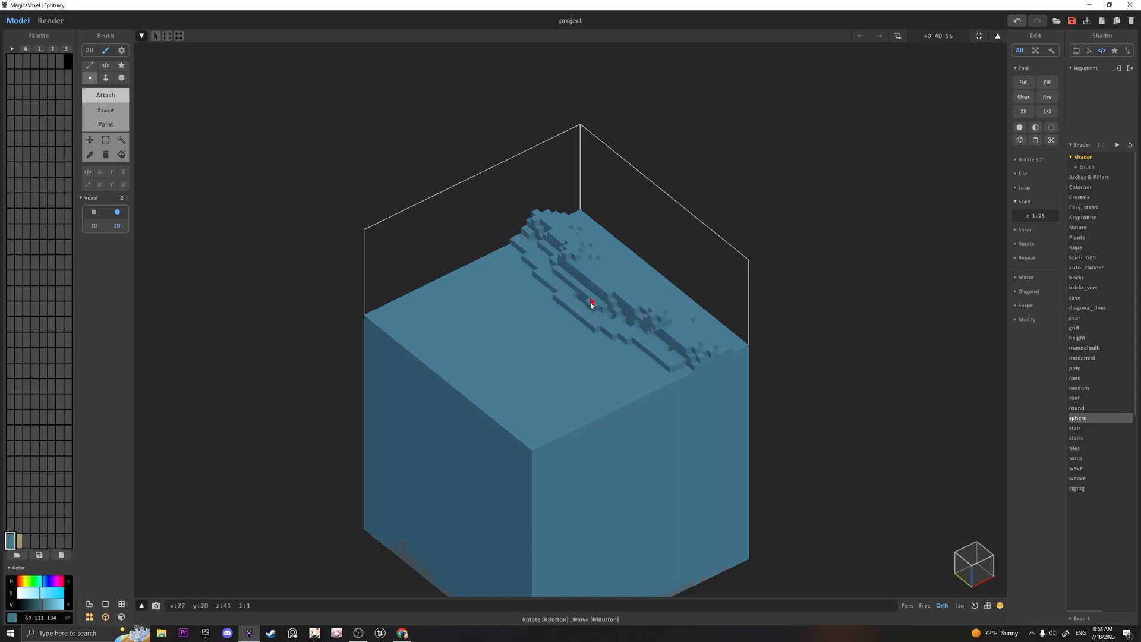
left_click_drag(580, 300, 685, 364)
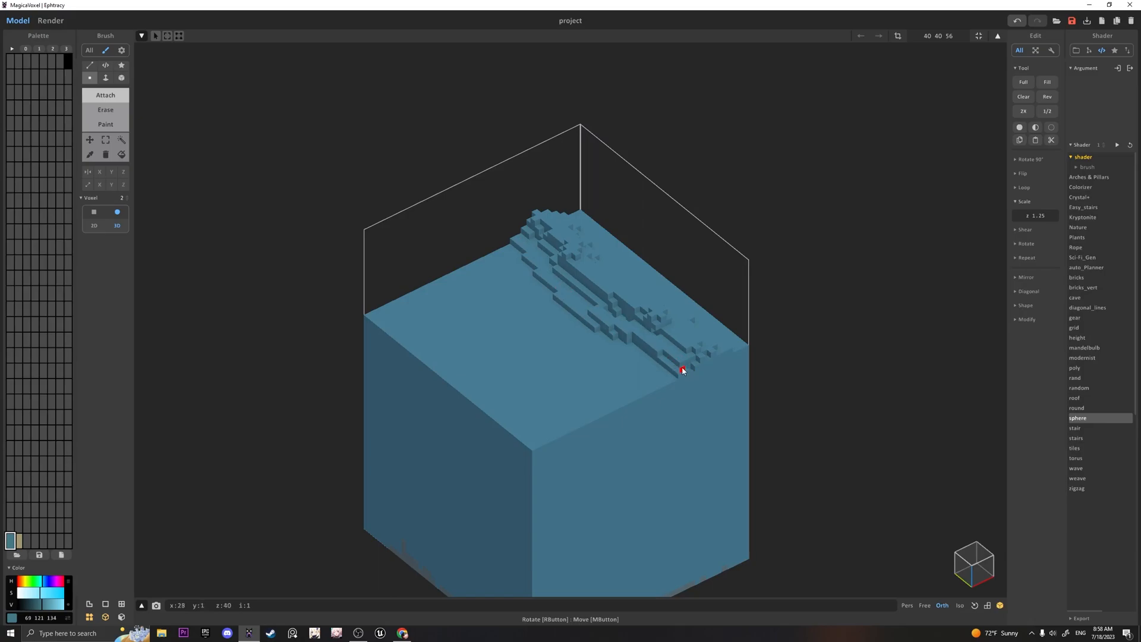
mouse_move(484, 288)
left_mouse_down()
mouse_move(594, 413)
mouse_move(474, 298)
mouse_move(469, 262)
mouse_move(576, 432)
mouse_move(539, 407)
mouse_move(519, 357)
mouse_move(466, 316)
mouse_move(449, 278)
mouse_move(400, 298)
mouse_move(403, 325)
mouse_move(467, 407)
left_mouse_up()
left_click_drag(425, 366, 374, 314)
Erase voxels along the front edge and corner of the cube's top, undoing the first strokes and carving the edge again
mouse_move(482, 383)
right_mouse_down()
mouse_move(453, 375)
mouse_move(467, 364)
mouse_move(492, 390)
mouse_move(432, 374)
mouse_move(472, 382)
mouse_move(494, 416)
mouse_move(452, 381)
right_mouse_up()
left_click(105, 104)
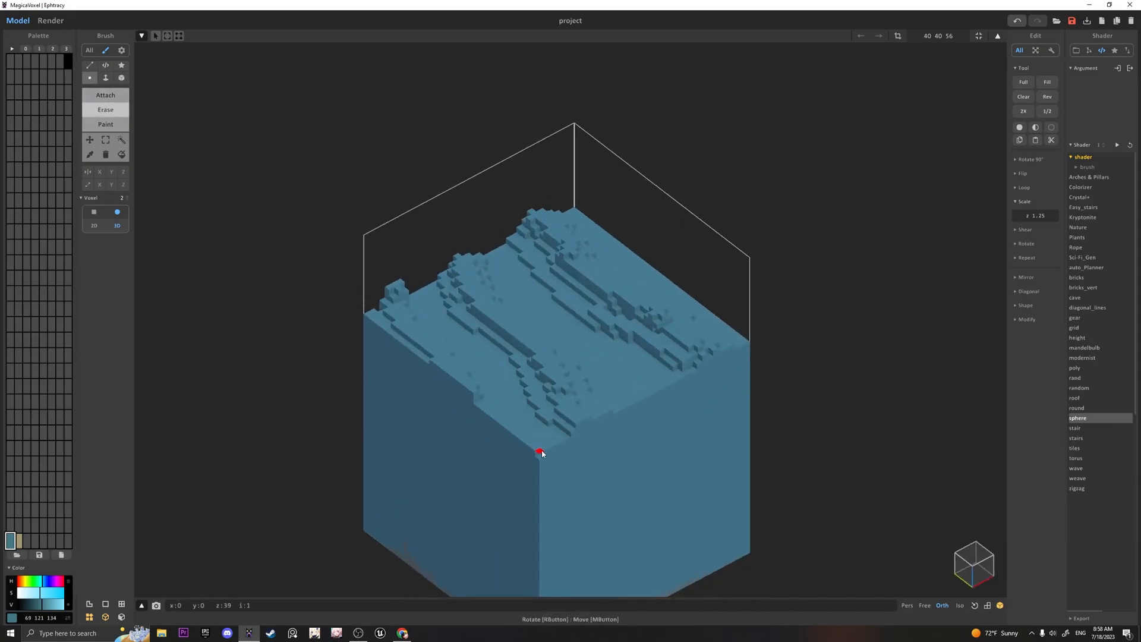
mouse_move(535, 449)
left_mouse_down()
mouse_move(506, 419)
mouse_move(548, 459)
left_mouse_up()
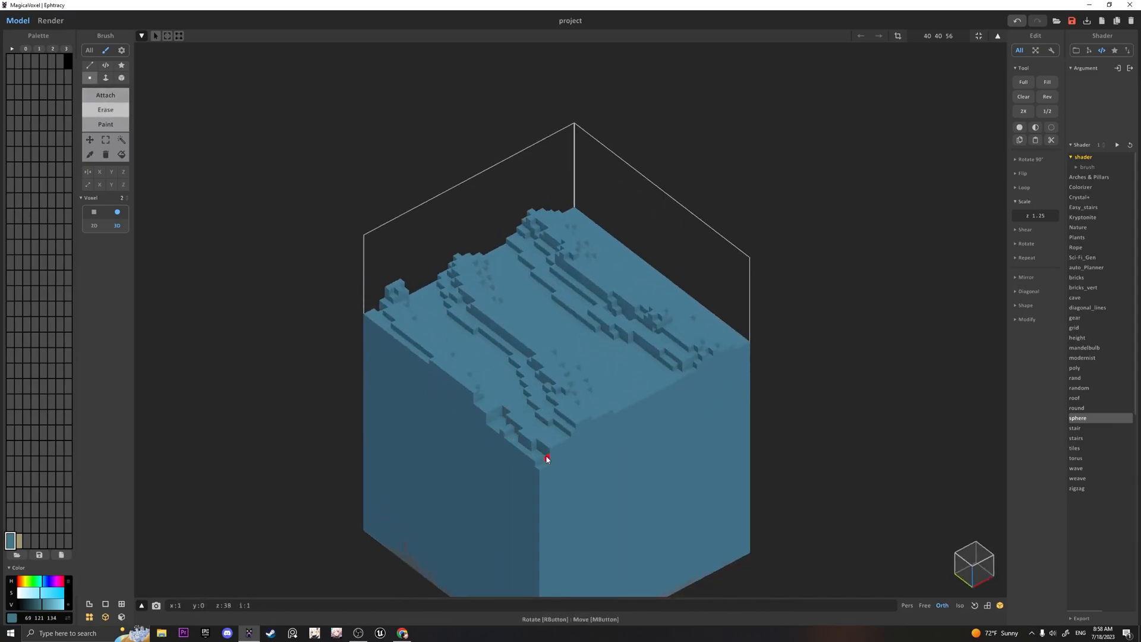
left_click_drag(489, 415, 548, 453)
key("ctrl+z")
key("ctrl+z")
right_click_drag(560, 451, 582, 451)
left_click_drag(532, 430, 510, 410)
mouse_move(568, 440)
right_mouse_down()
mouse_move(504, 415)
mouse_move(582, 453)
right_mouse_up()
Switch the erase brush to 2D and carve shallow grooves between the wave ridges
right_click_drag(719, 326, 618, 322)
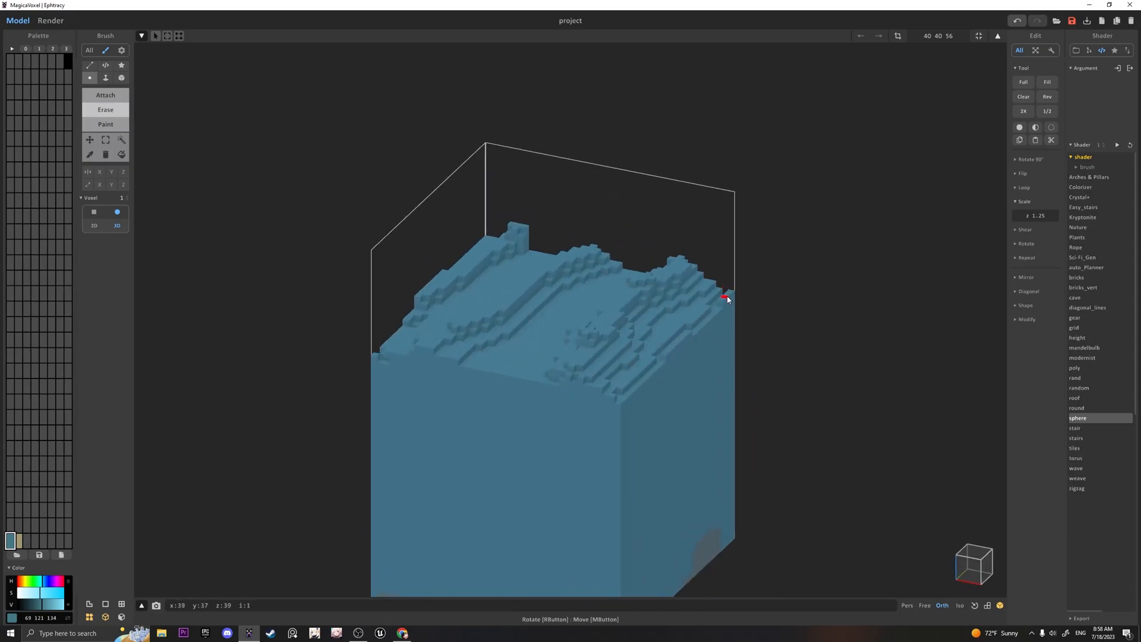
right_click_drag(687, 354, 618, 408)
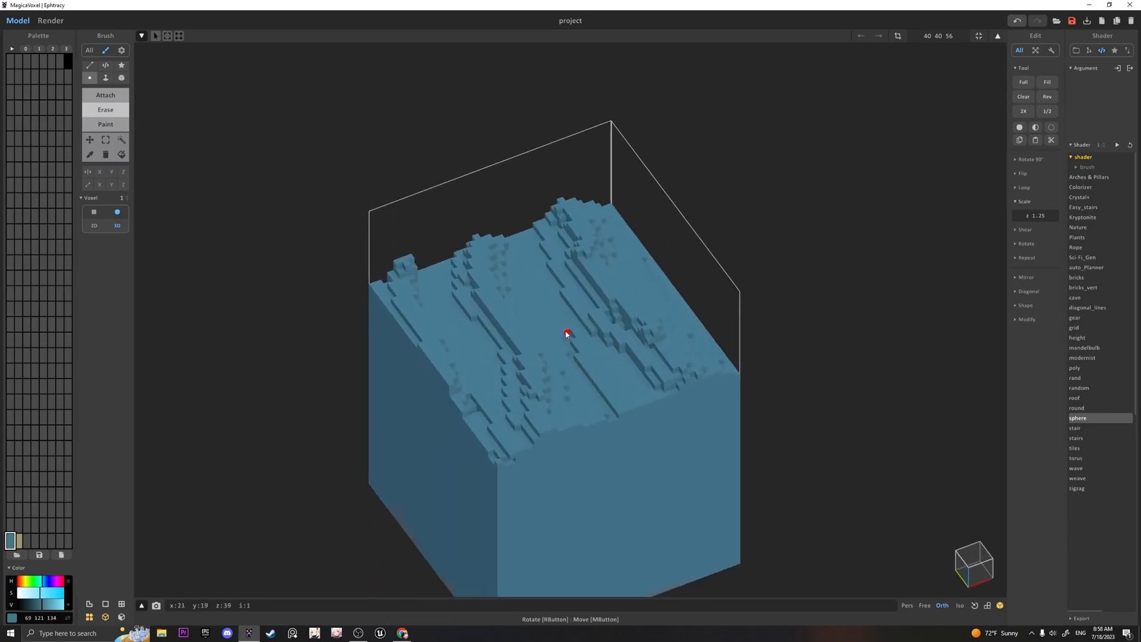
left_click(97, 224)
left_click_drag(642, 409, 563, 338)
right_click_drag(528, 229, 511, 316)
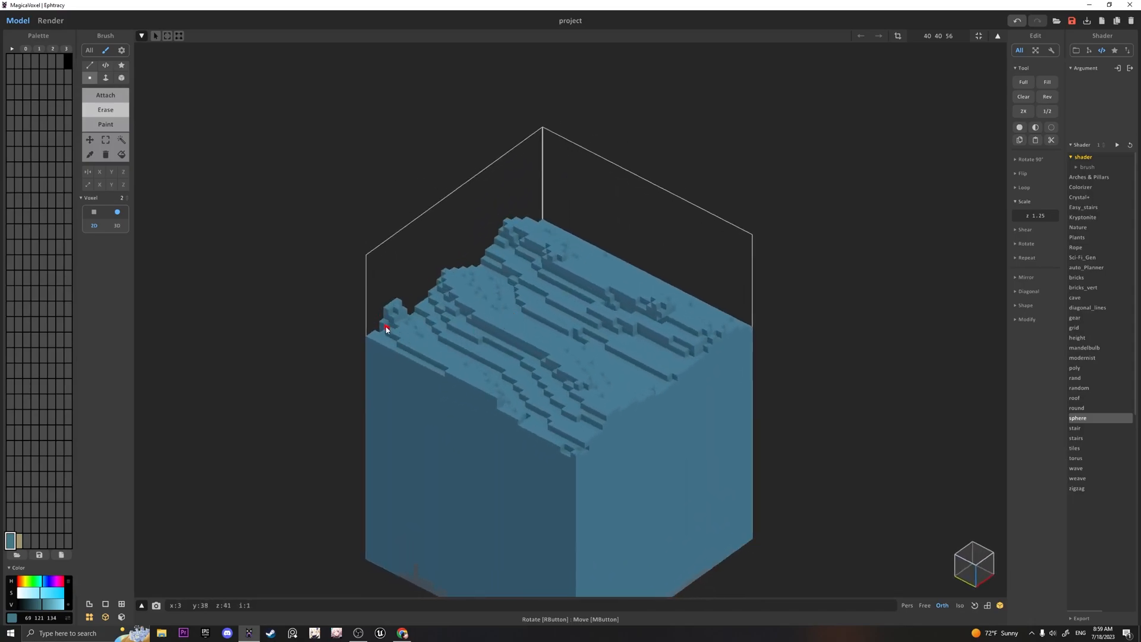
Attach voxels along the low outer edge with a size 2 3D brush, and preview the waves as a render
left_click(105, 95)
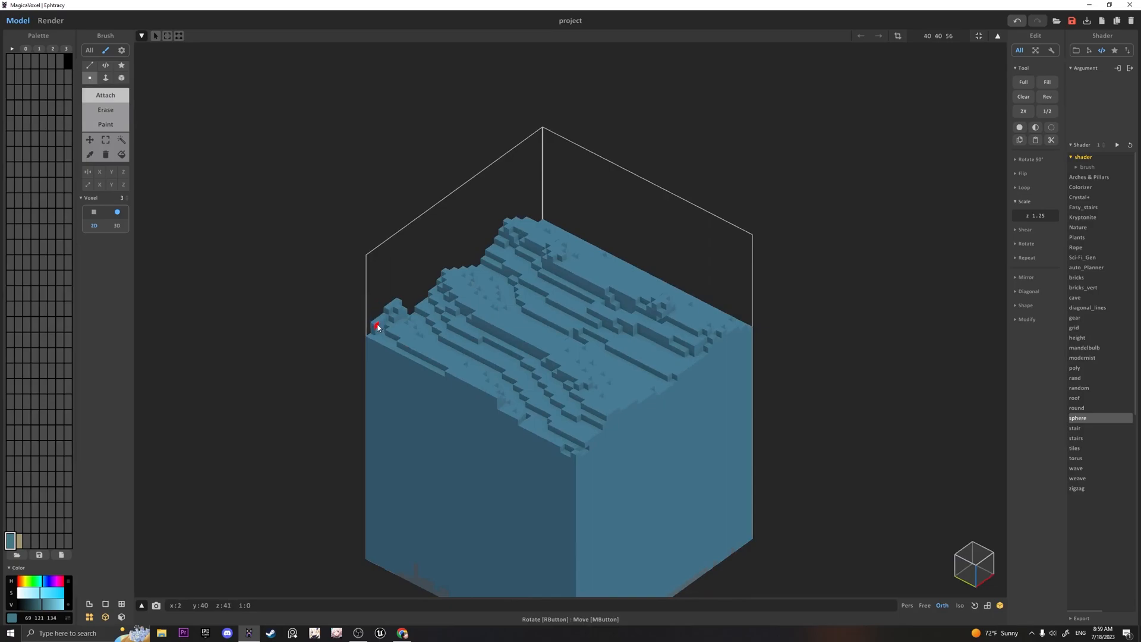
left_click(118, 225)
key("2")
left_click_drag(381, 330, 458, 382)
right_click_drag(412, 355, 299, 351)
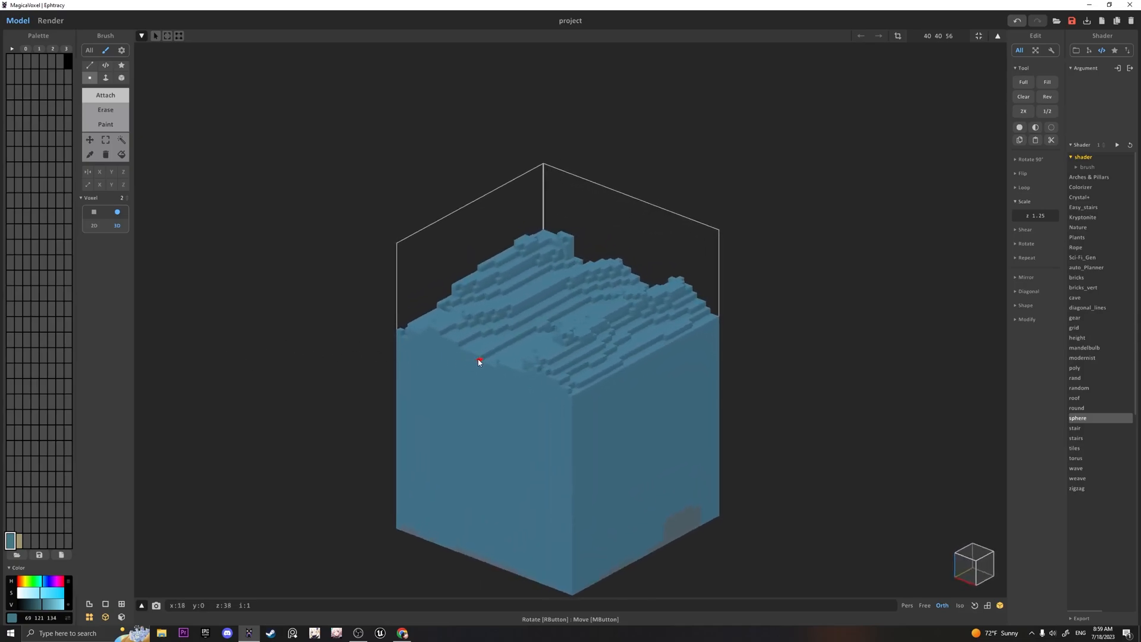
left_click(53, 21)
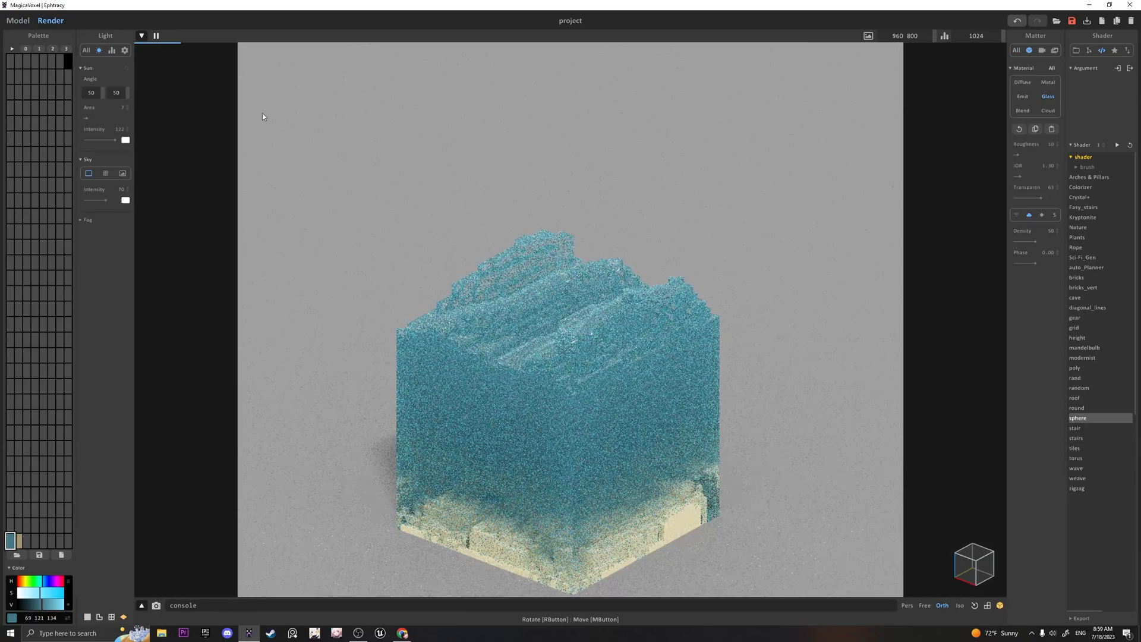
right_click_drag(540, 300, 566, 352)
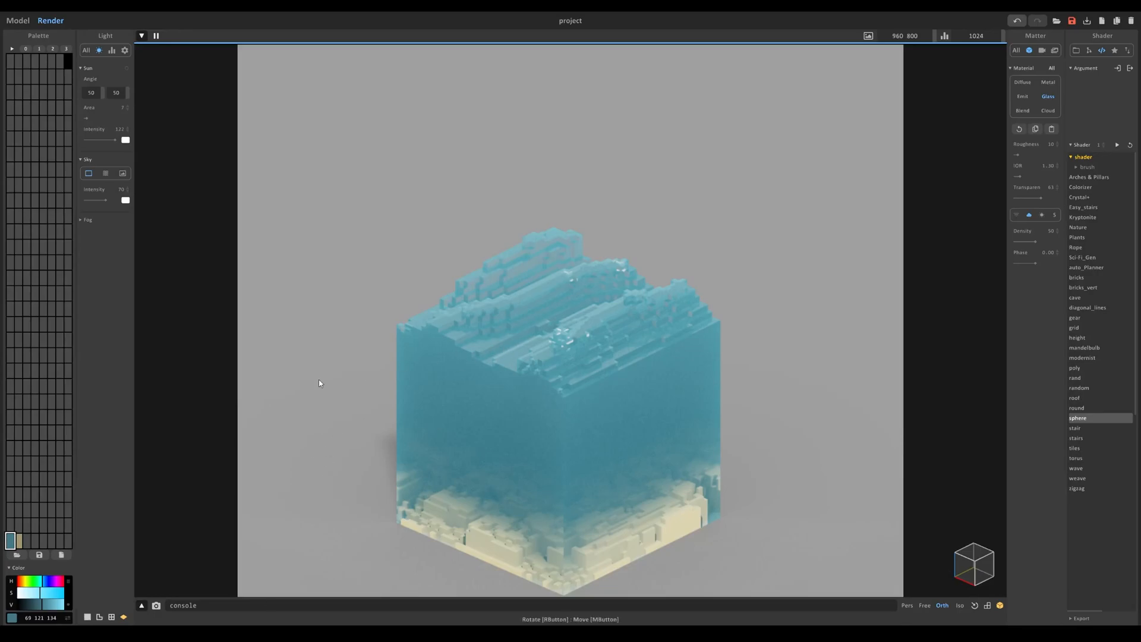
Create a lighter blue palette colour, 66 162 180, in the slot above the water colour
left_click(10, 525)
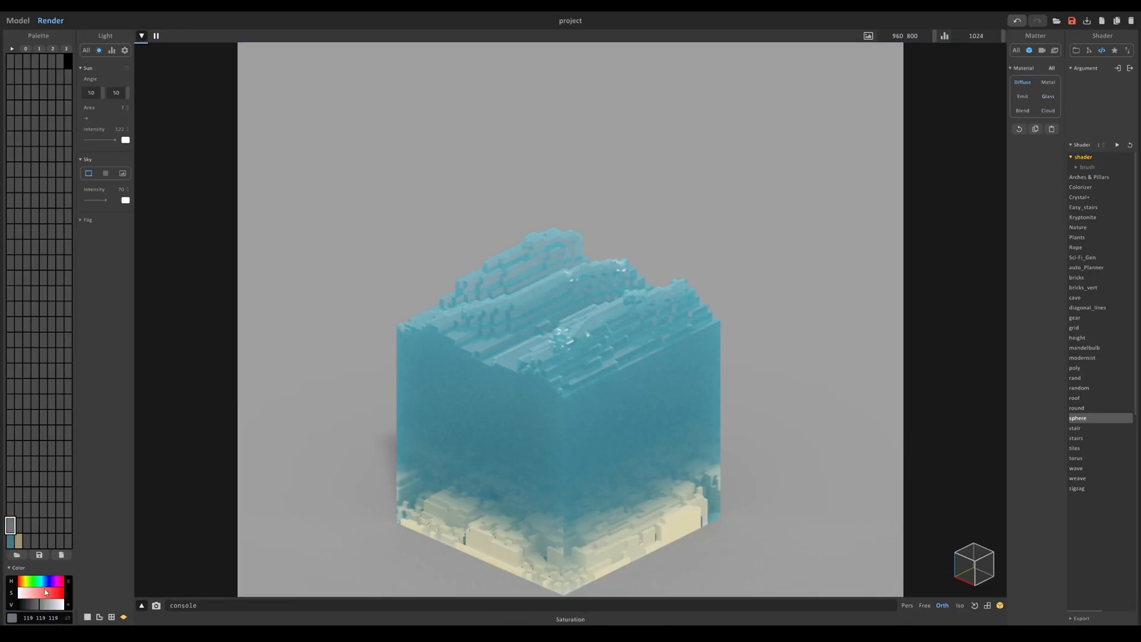
left_click(33, 592)
left_click(42, 582)
left_click(48, 605)
left_click(42, 592)
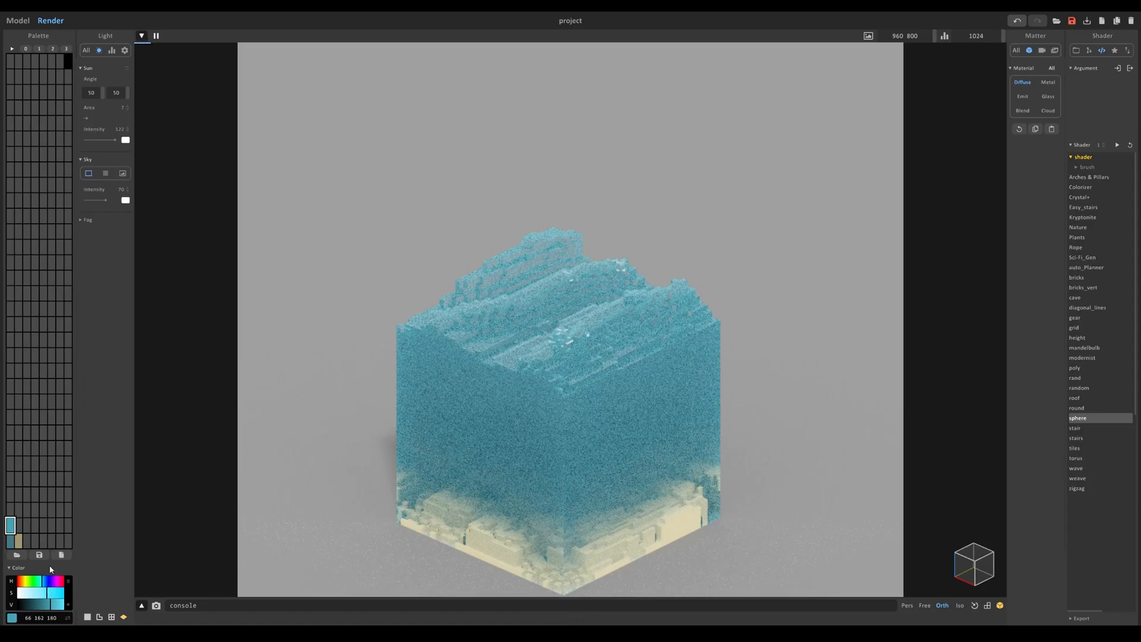
Paint the upper parts of the three wave ridges light blue with the size 2 brush
key("Tab")
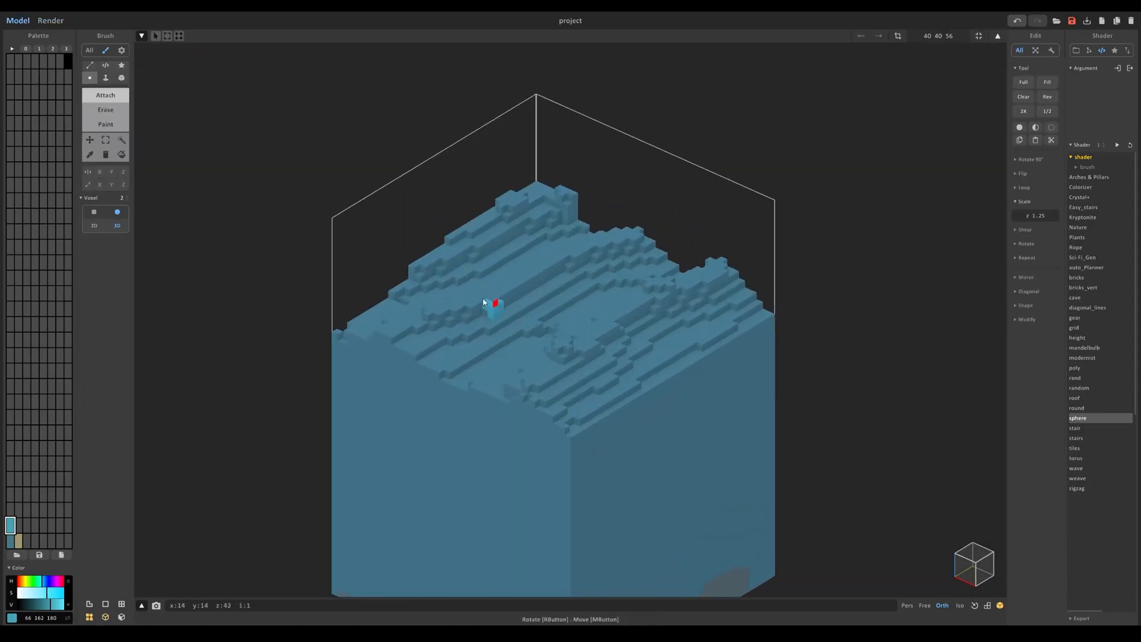
left_click(116, 124)
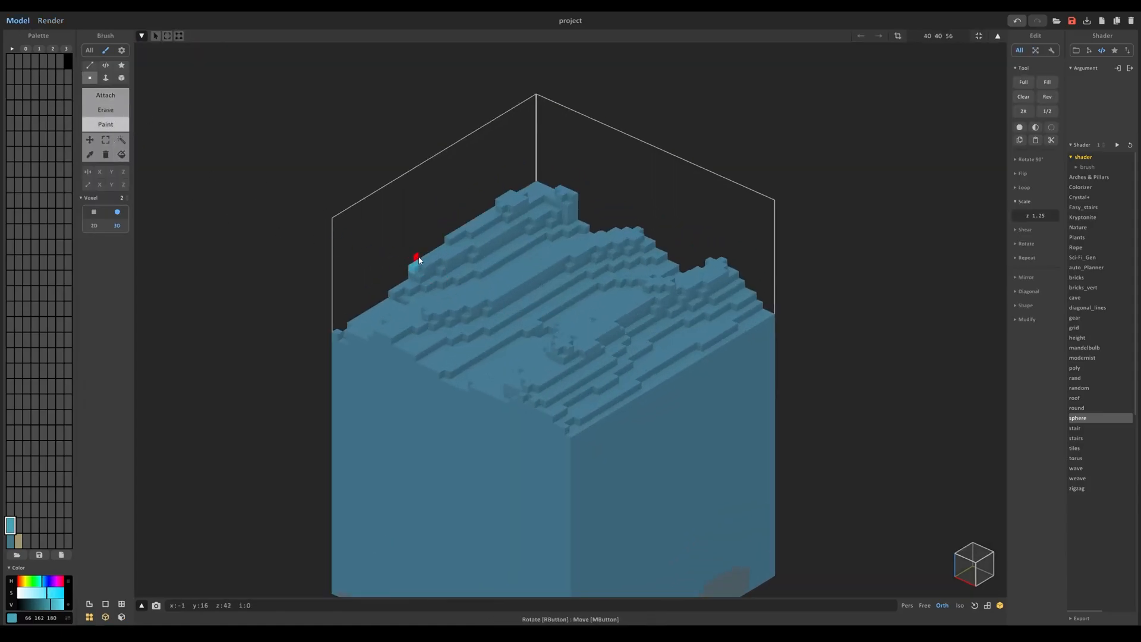
mouse_move(438, 270)
left_mouse_down()
mouse_move(543, 222)
mouse_move(438, 250)
mouse_move(565, 196)
mouse_move(421, 265)
mouse_move(478, 339)
mouse_move(637, 237)
mouse_move(732, 288)
mouse_move(522, 397)
left_mouse_up()
Create a pale blue-green palette colour, 155 205 200, in the slot above the light blue
left_click(14, 511)
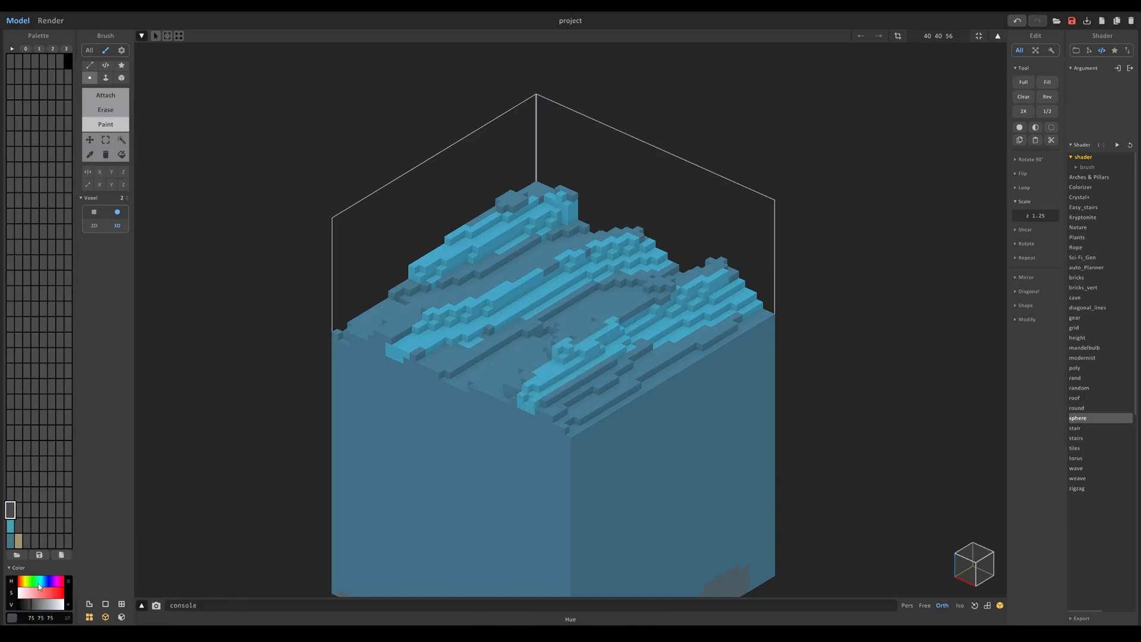
left_click(21, 594)
mouse_move(37, 604)
left_mouse_down()
mouse_move(49, 601)
mouse_move(41, 585)
left_mouse_up()
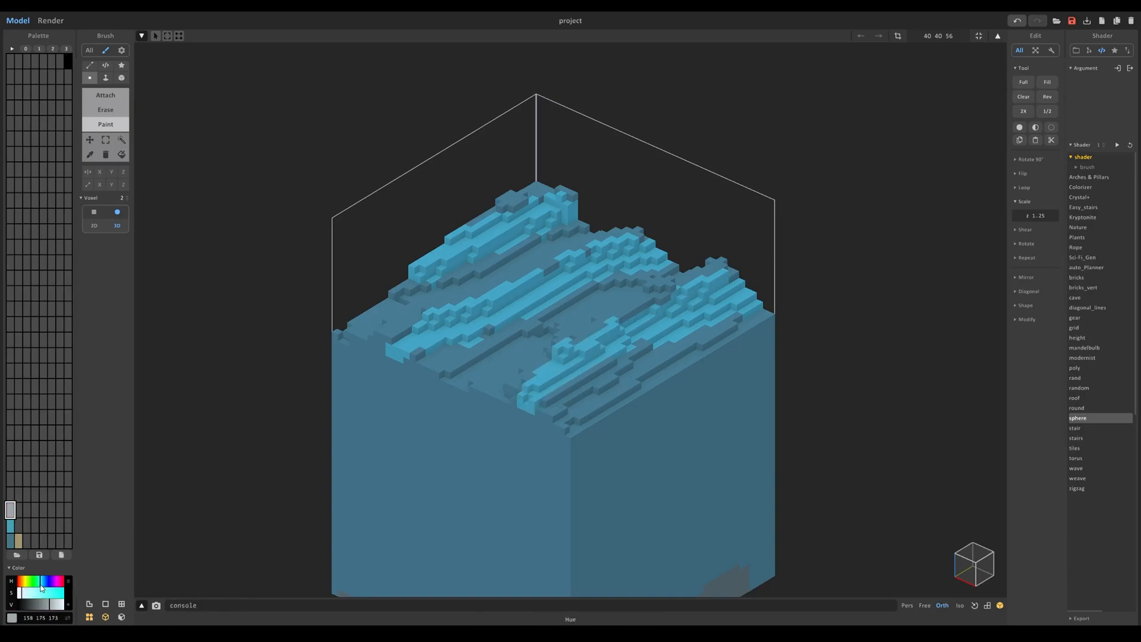
left_click(54, 606)
Select all light blue wave voxels by colour region and invert the selection to cover the darker water
key("w")
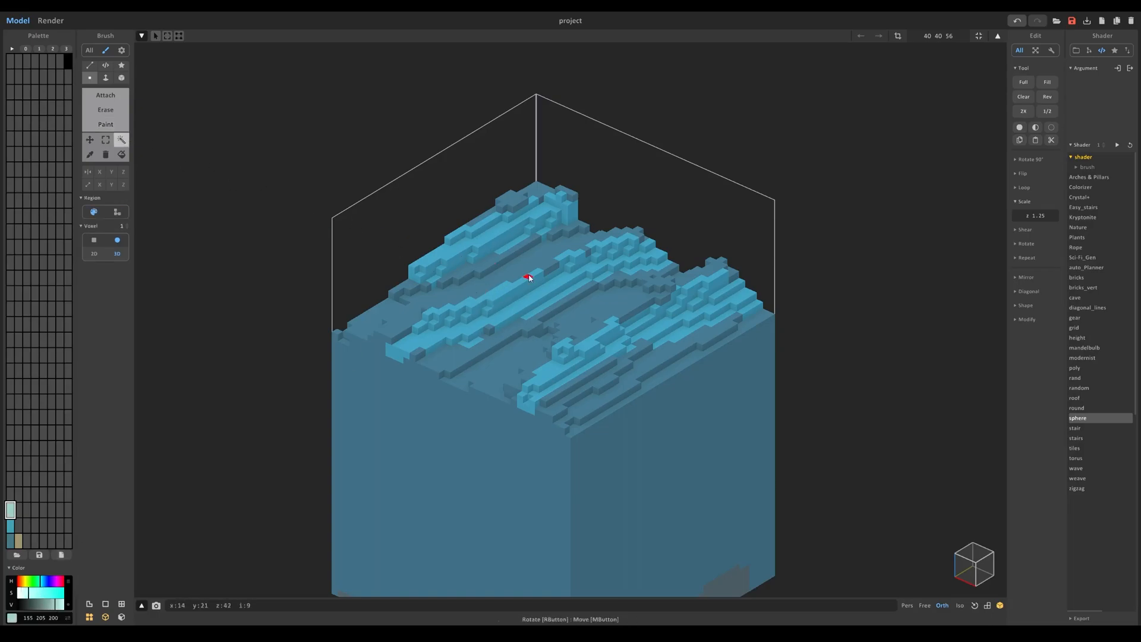
left_click(497, 291)
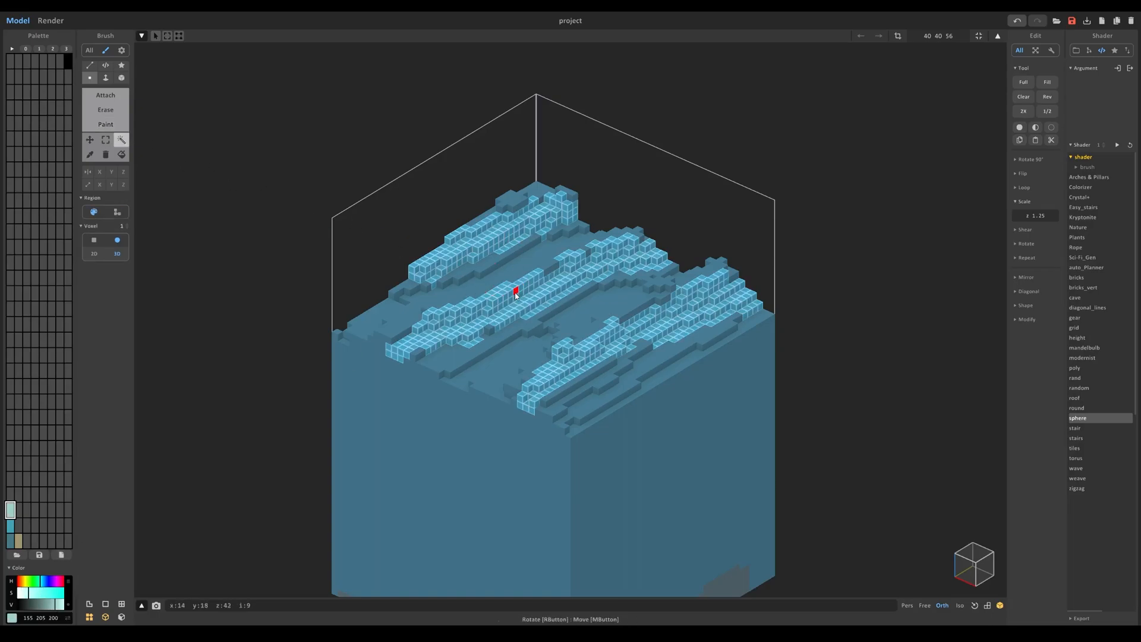
key("ctrl+i")
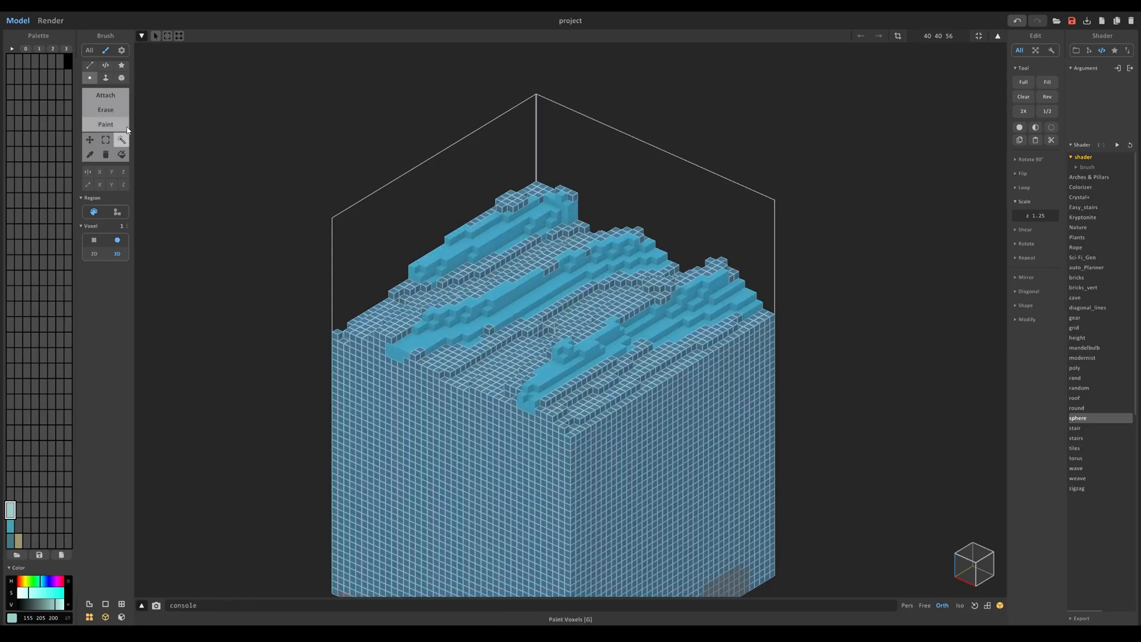
left_click(527, 296)
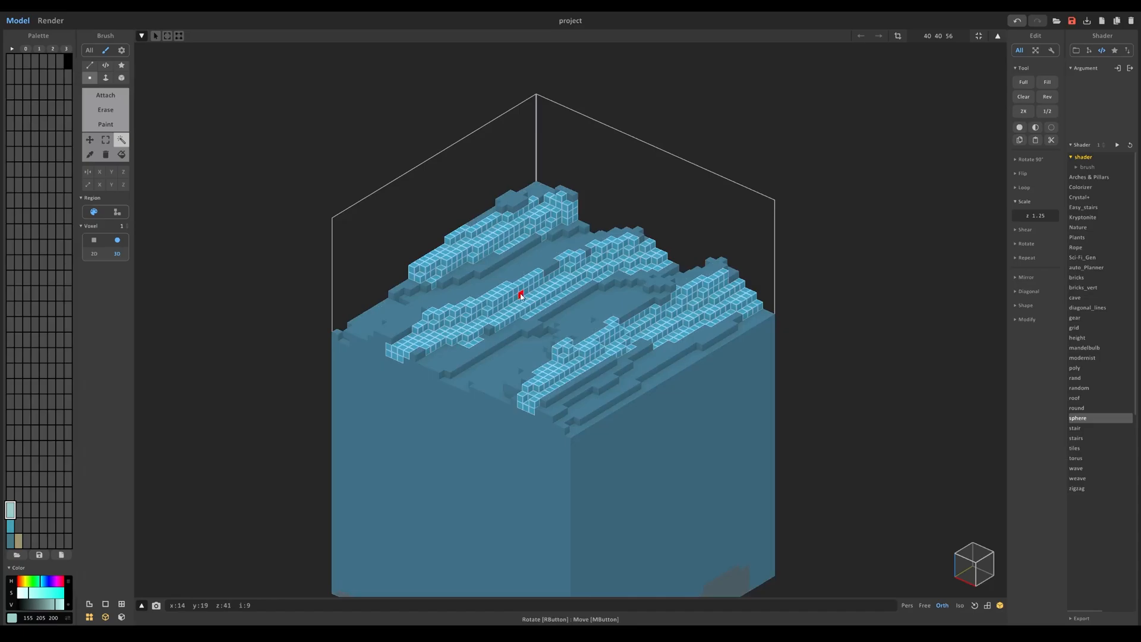
key("ctrl+i")
scroll(491, 408, "down", 3)
scroll(527, 387, "up", 5)
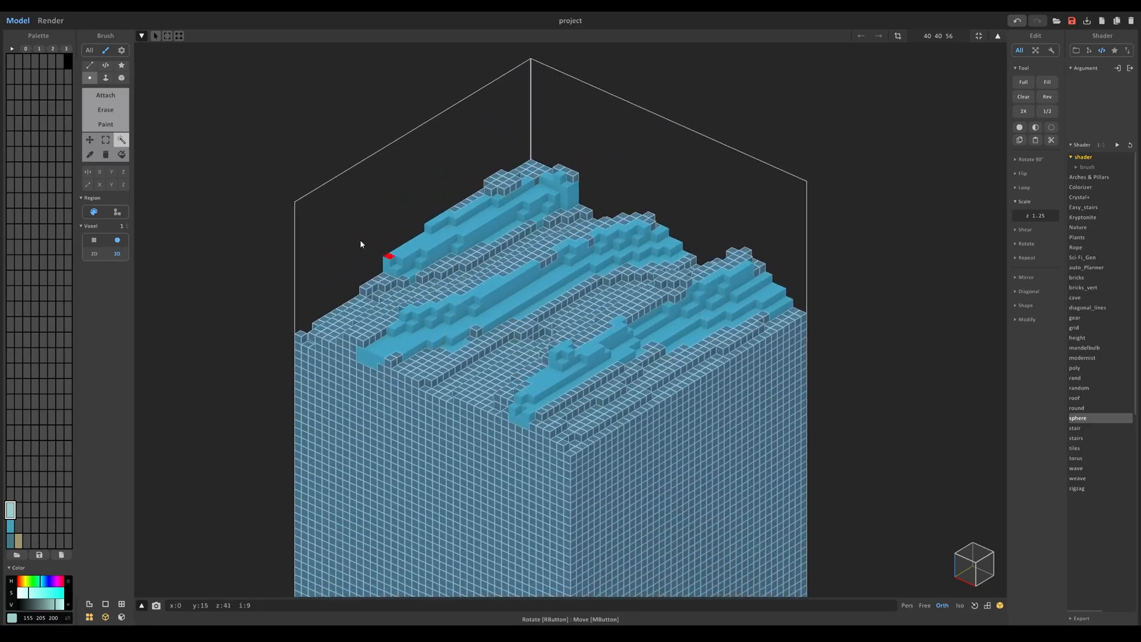
Paint pale blue-green foam highlights along the crests of the three light blue ridges
left_click(105, 124)
scroll(408, 208, "up", 2)
mouse_move(451, 286)
left_mouse_down()
mouse_move(473, 271)
mouse_move(349, 311)
mouse_move(622, 209)
mouse_move(489, 260)
mouse_move(334, 347)
mouse_move(431, 189)
mouse_move(498, 176)
mouse_move(403, 211)
mouse_move(458, 190)
left_mouse_up()
mouse_move(704, 304)
left_mouse_down()
mouse_move(746, 265)
mouse_move(787, 288)
mouse_move(639, 319)
left_mouse_up()
scroll(639, 320, "down", 3)
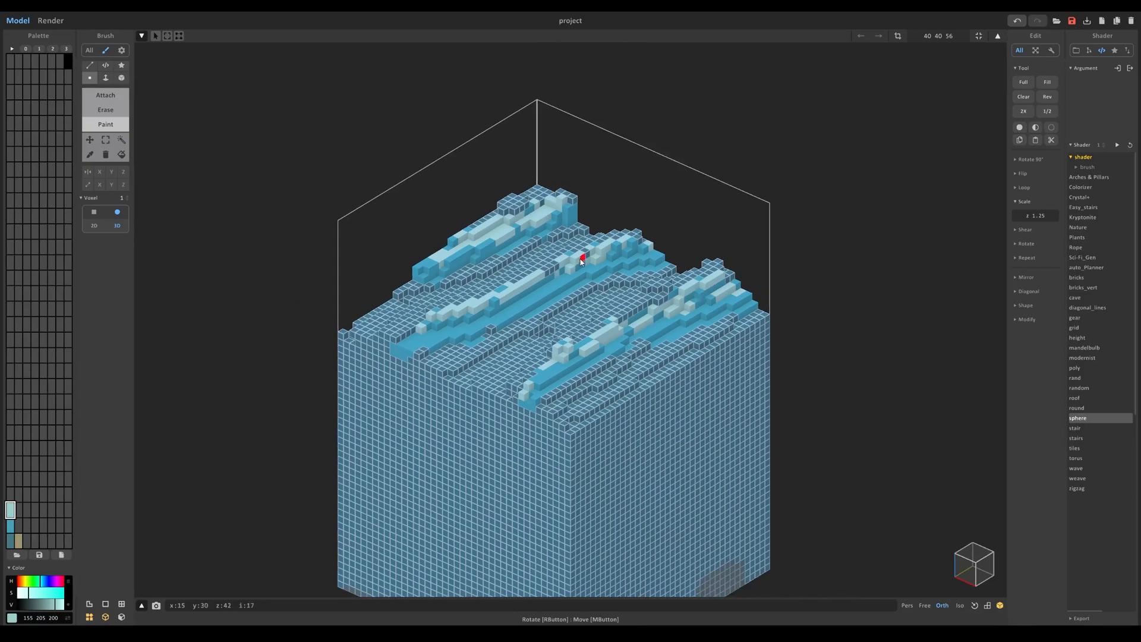
key("Tab")
key("Tab")
left_click_drag(527, 206, 514, 209)
left_click_drag(417, 319, 400, 330)
Pick the pale foam colour from the model and dab small highlights on the waves' dark back slopes
mouse_move(400, 330)
right_mouse_down()
mouse_move(749, 313)
mouse_move(862, 352)
right_mouse_up()
left_click(662, 352, "alt")
key("2")
right_click_drag(446, 324, 624, 324)
scroll(624, 324, "up", 2)
left_click(554, 189, "alt")
left_click(550, 214)
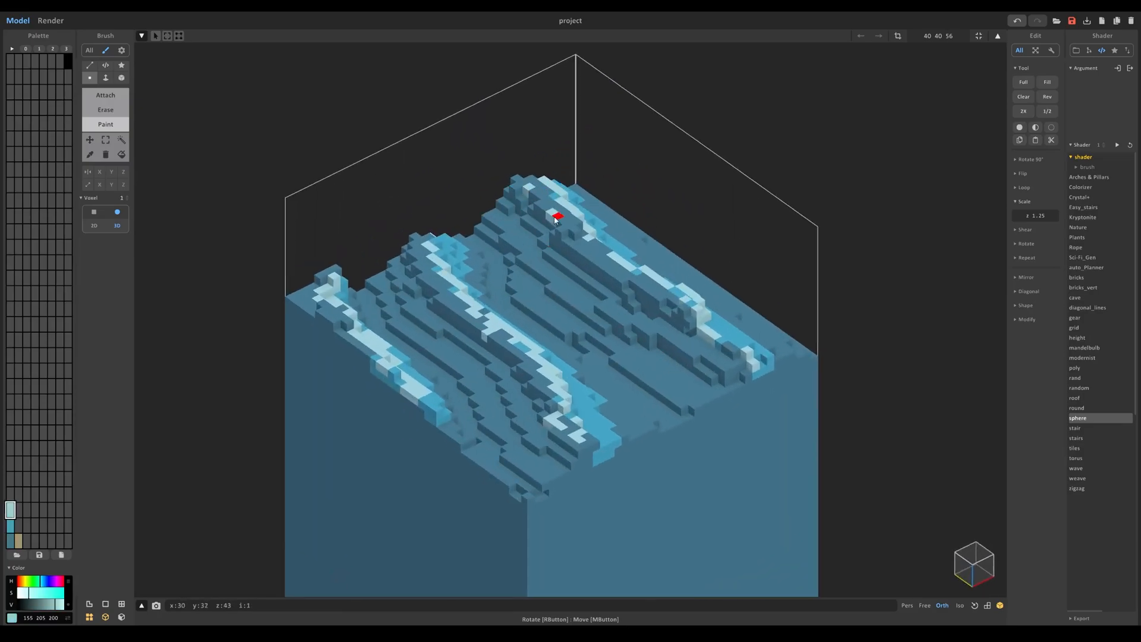
left_click(517, 195)
left_click(610, 272)
left_click(654, 296)
left_click(440, 301)
Pick the light blue from the model and paint size 3 strokes over the dark wave slopes and outer edges
left_click(728, 338, "alt")
key("3")
left_click_drag(658, 437, 556, 324)
right_click_drag(556, 324, 485, 279)
scroll(485, 280, "down", 2)
left_click_drag(599, 384, 572, 321)
right_click_drag(538, 290, 583, 302)
mouse_move(419, 282)
left_mouse_down()
mouse_move(458, 348)
mouse_move(443, 321)
left_mouse_up()
mouse_move(444, 321)
right_mouse_down()
mouse_move(348, 415)
mouse_move(735, 315)
right_mouse_up()
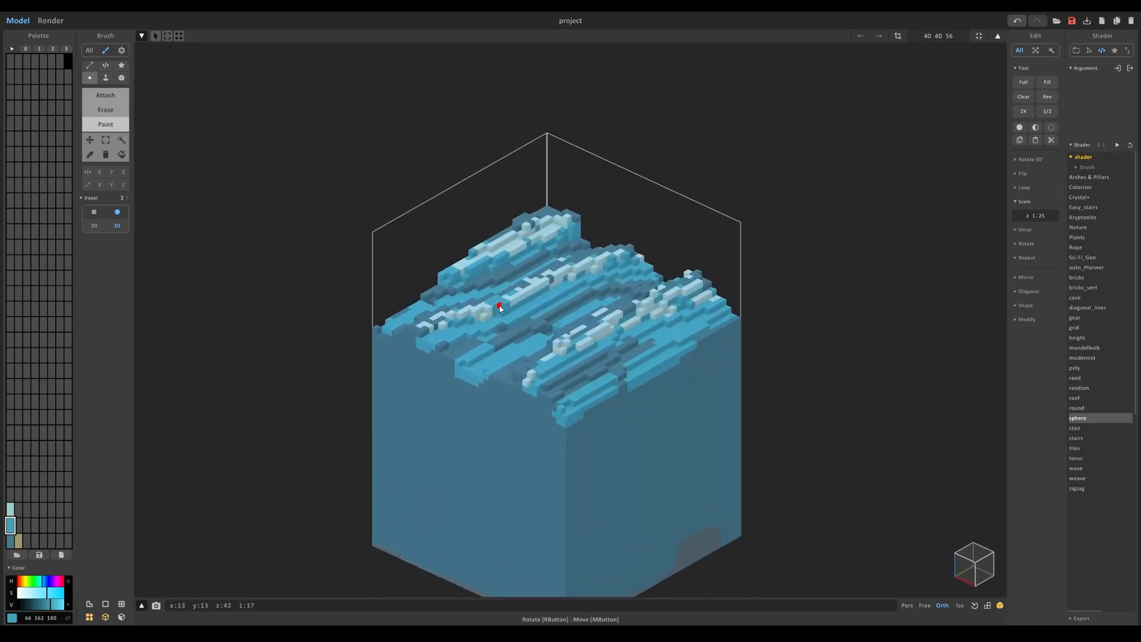
Repaint the light blue voxels spilling onto the cube's front side faces with the sampled dark water colour and render the model
left_click(559, 432, "alt")
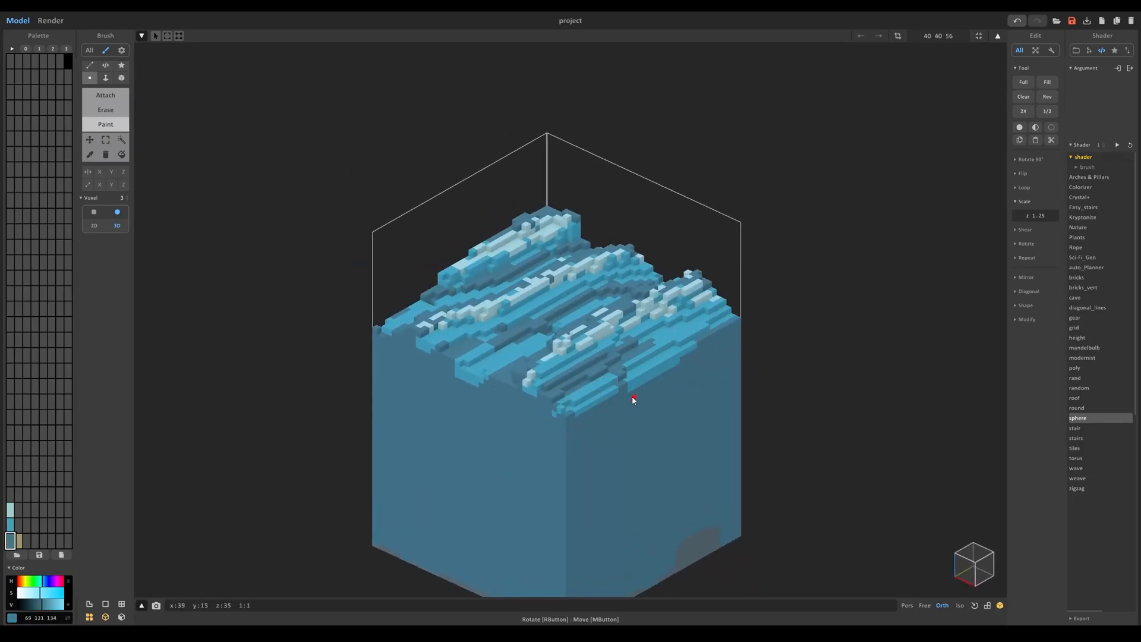
left_click(50, 20)
scroll(572, 313, "down", 2)
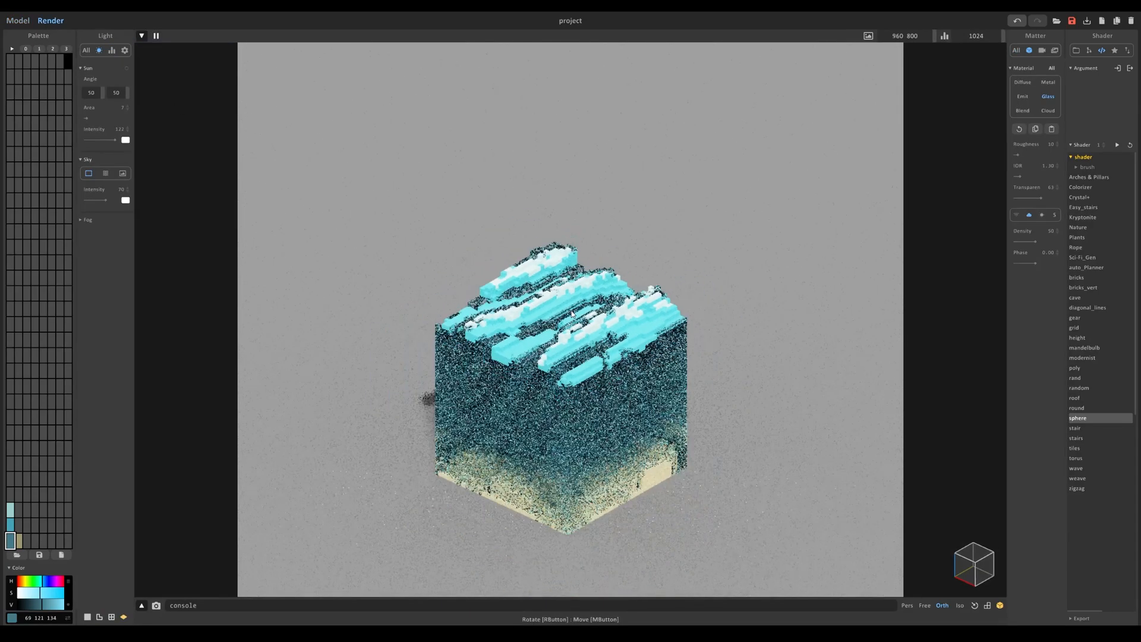
Give the light blue and pale foam colours a Glass material together and raise their transparency
left_click(10, 512)
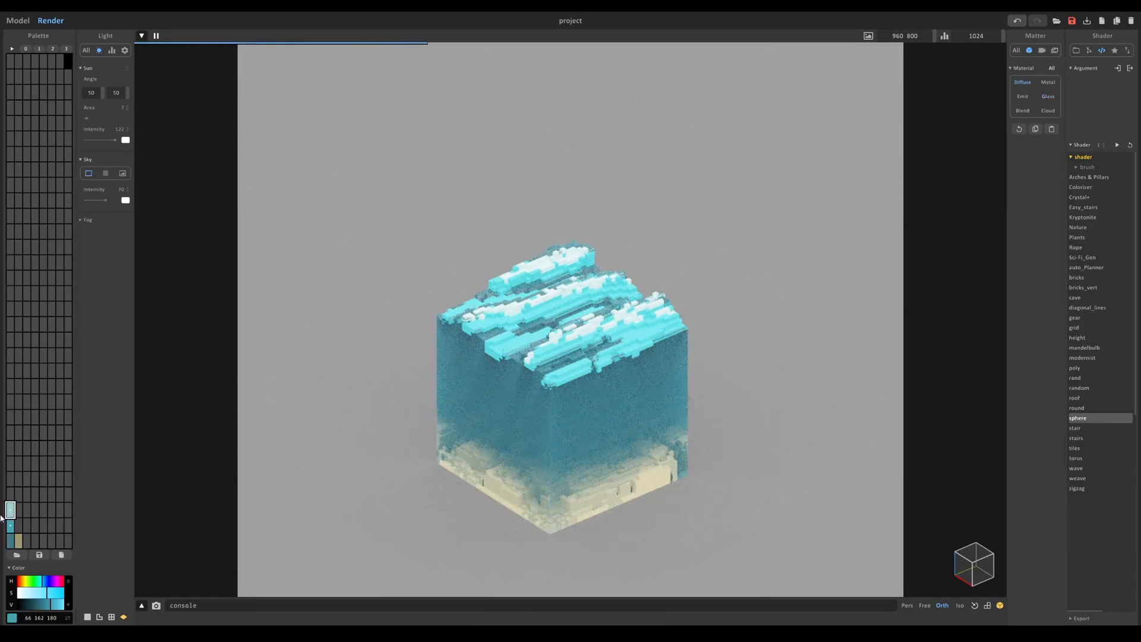
left_click(9, 526)
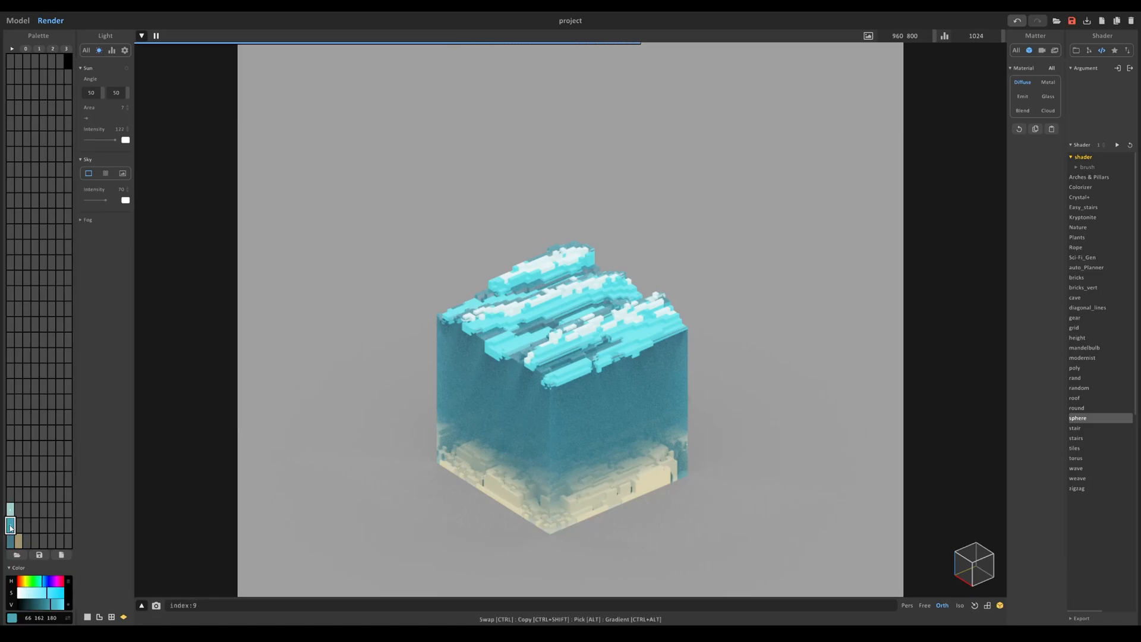
left_click(1048, 97)
left_click(1031, 216)
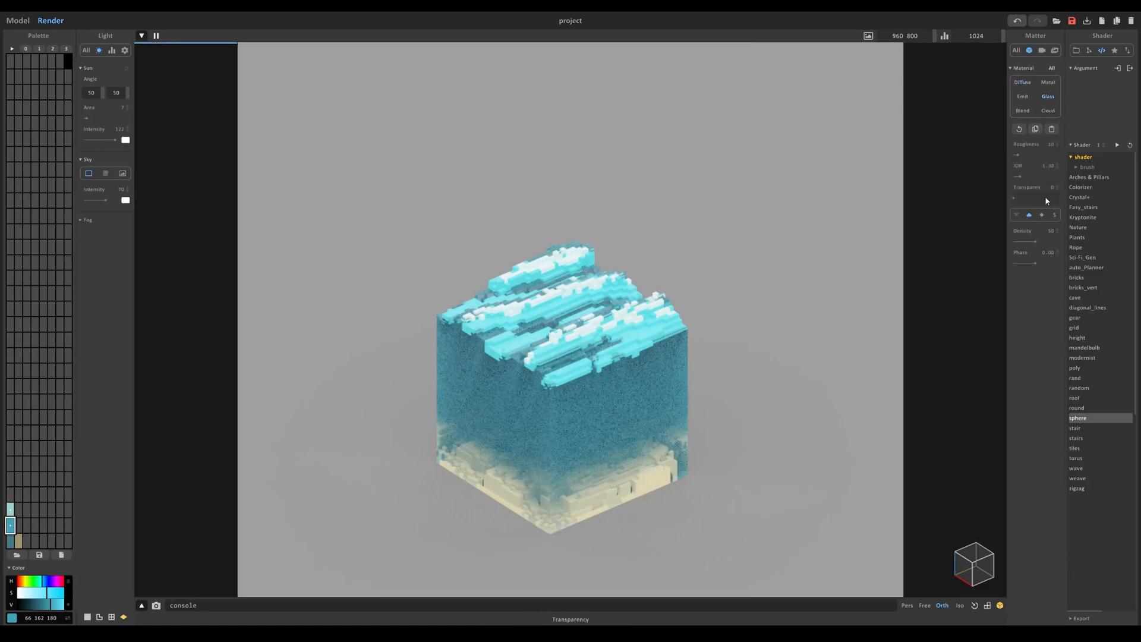
left_click_drag(1047, 199, 1042, 197)
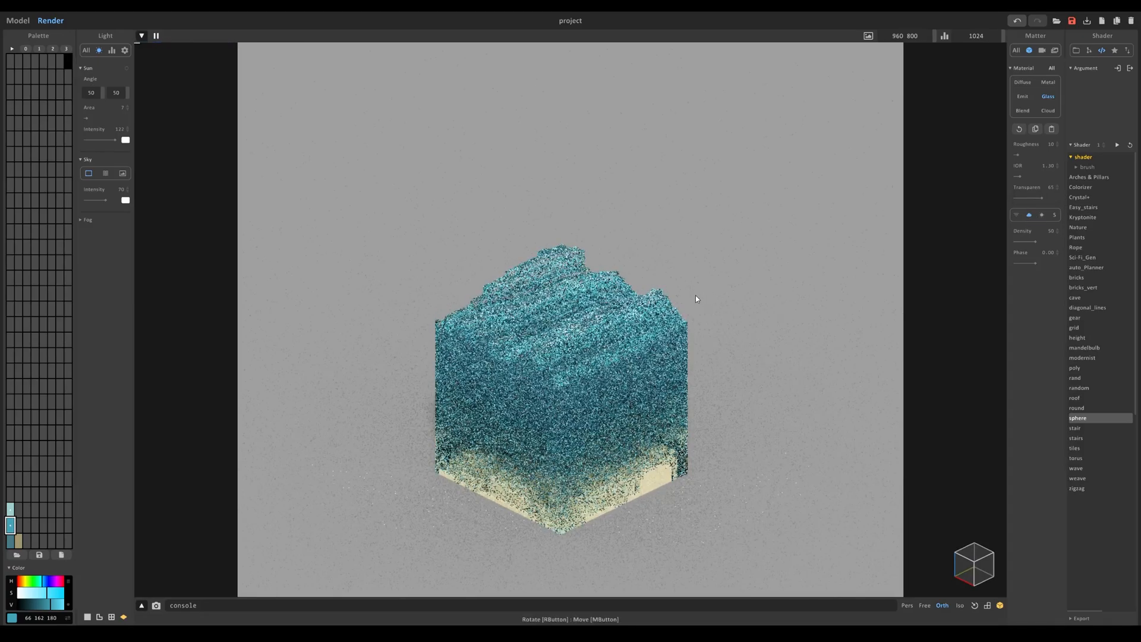
scroll(698, 255, "up", 3)
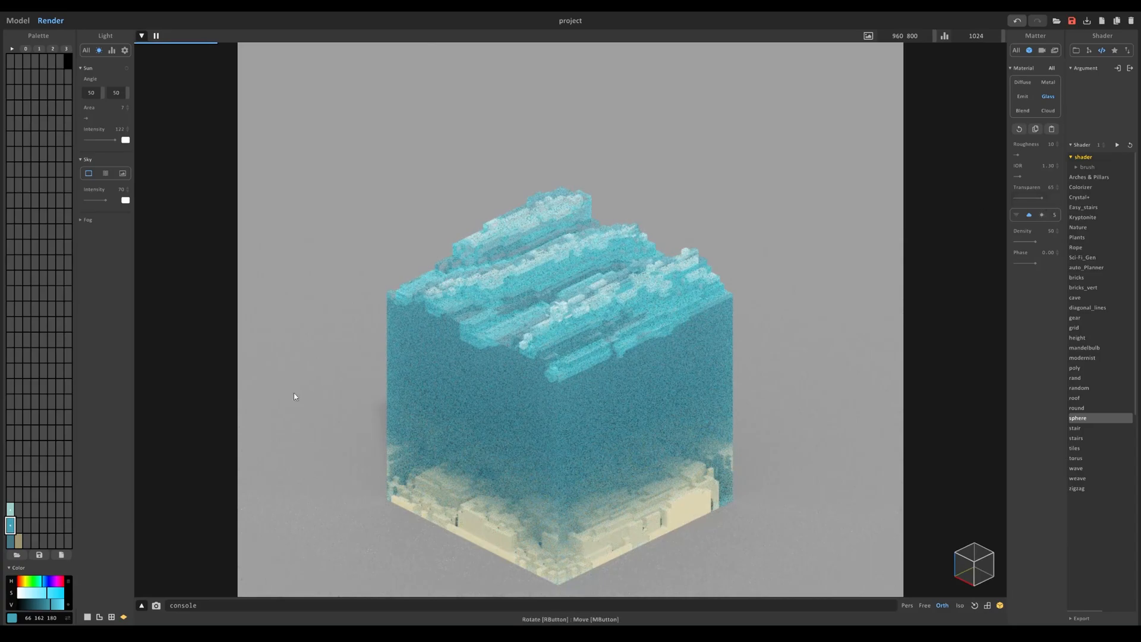
Set the light blue glass's density to 33 and raise its transparency
left_click(10, 510)
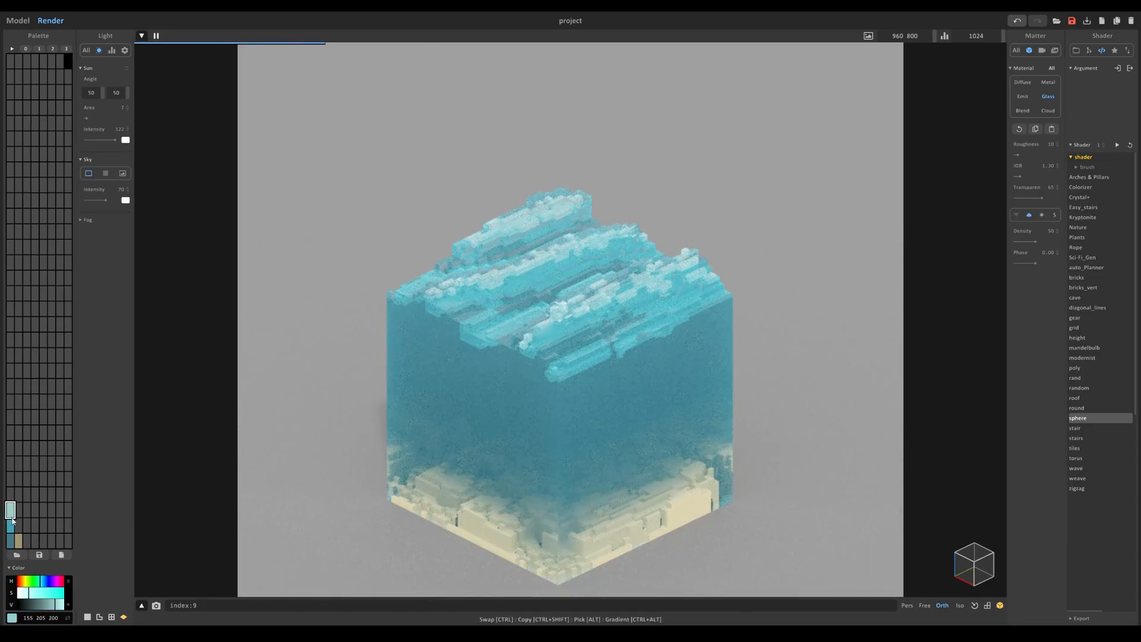
left_click(10, 525)
left_click(1043, 241)
left_click(1049, 197)
left_click(1029, 241)
Set the pale foam glass's density to 19 and adjust its transparency
left_click(10, 510)
left_click(1022, 241)
left_click(1048, 198)
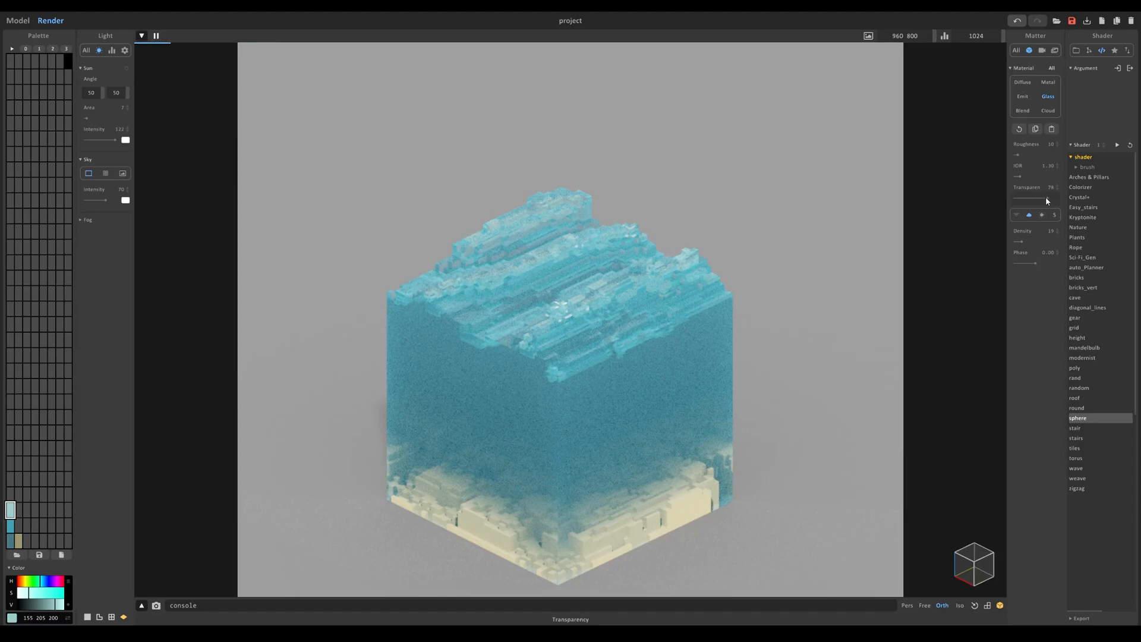
left_click(1044, 197)
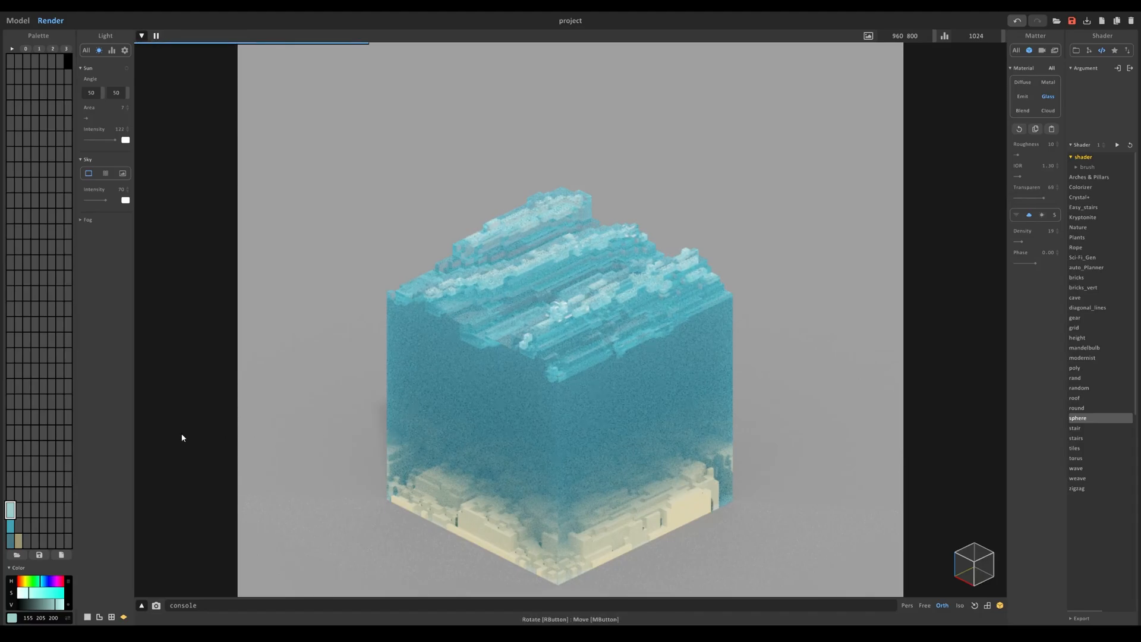
Add a paler foam colour (171, 200, 202) to the palette and paint it over the wave crests in the model
left_click(10, 495)
left_click(41, 581)
left_click(24, 592)
left_click(54, 604)
key("Tab")
left_click(522, 242)
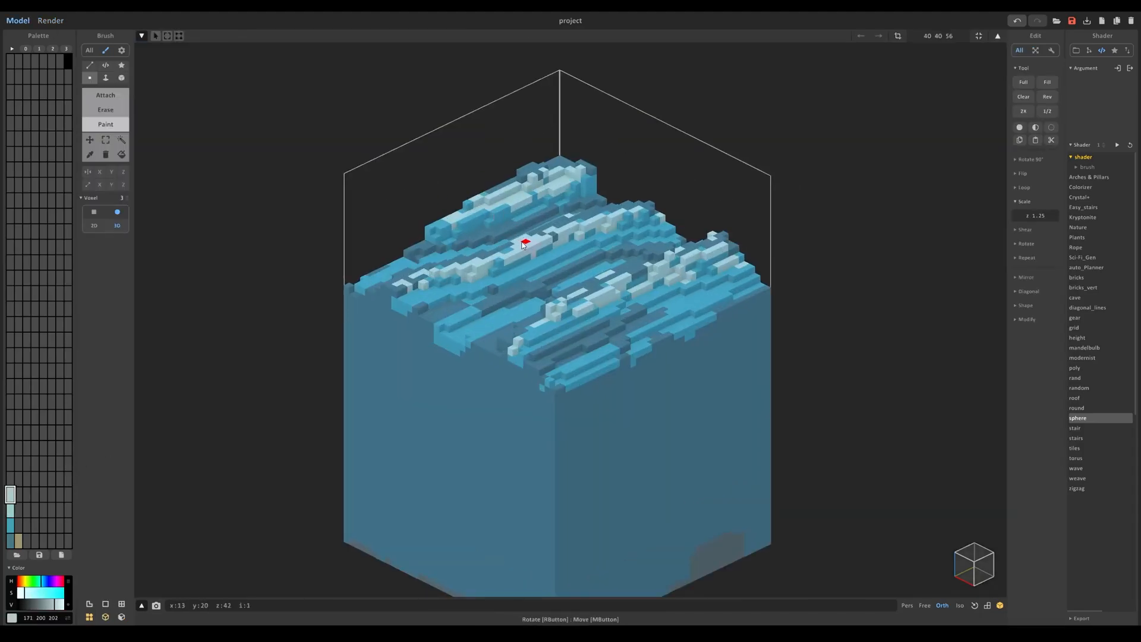
key("Tab")
key("Tab")
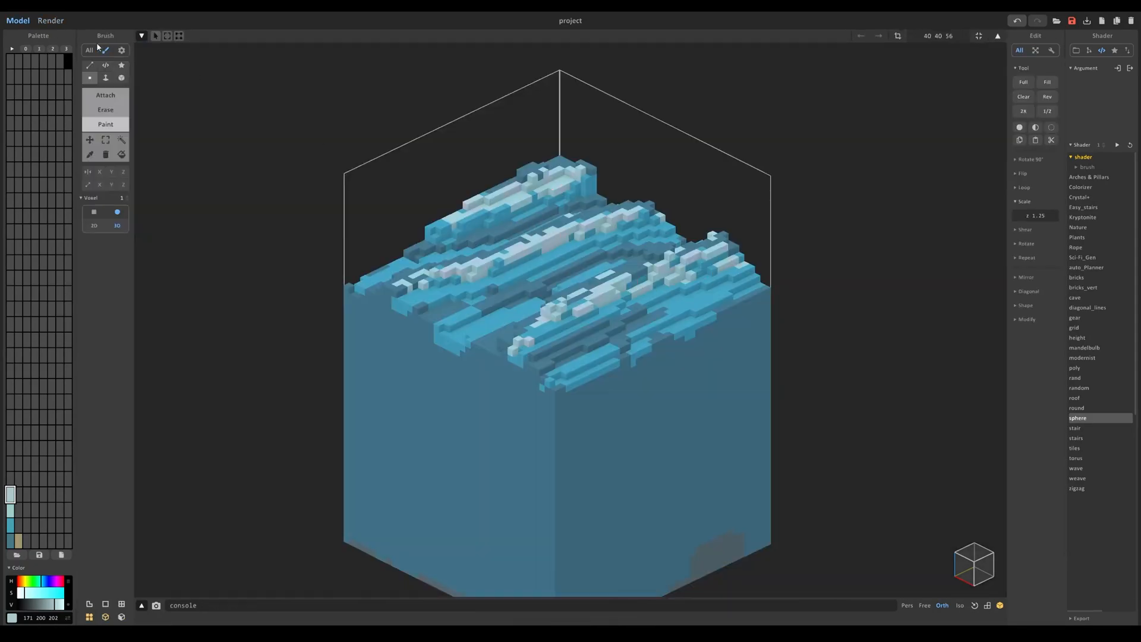
Render the water cube with a perspective camera and an atmospheric scattering sky
key("Tab")
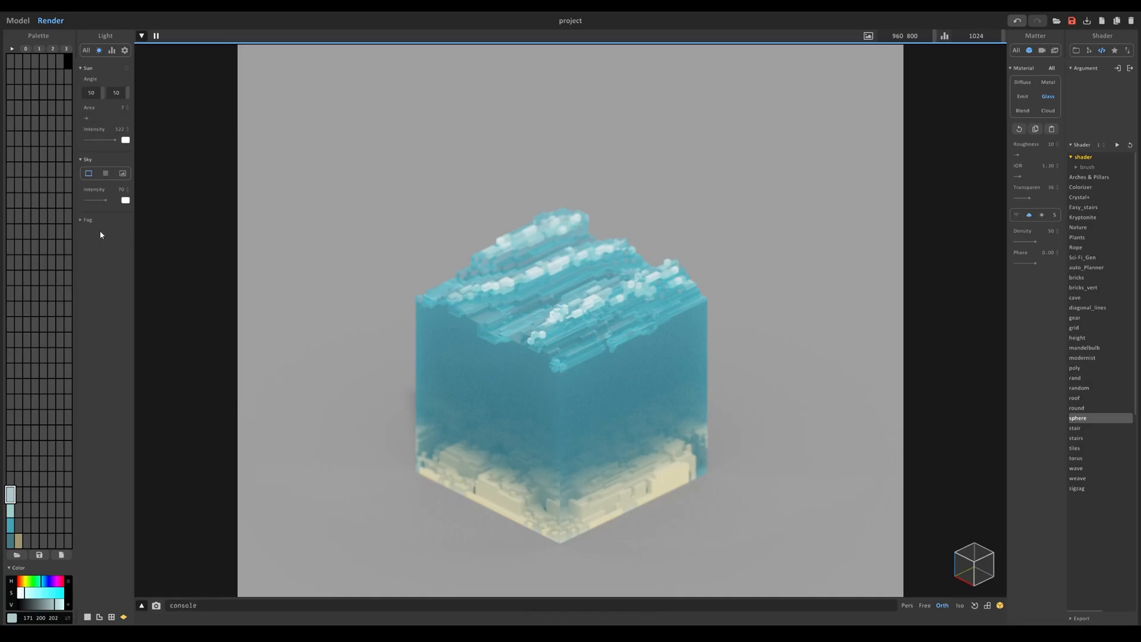
left_click(106, 174)
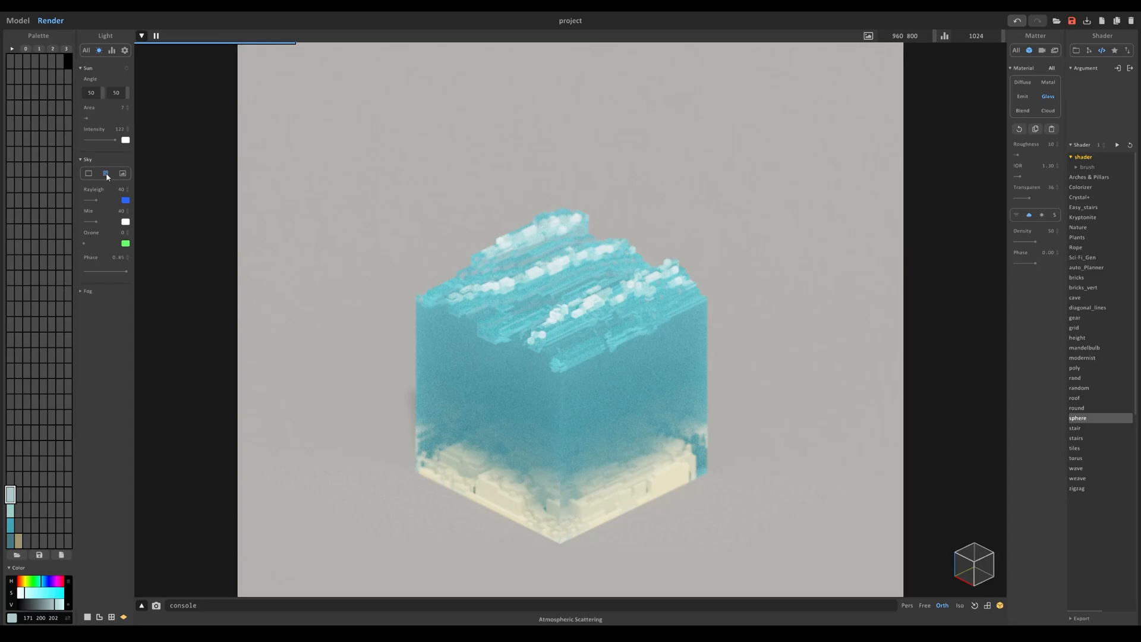
left_click(908, 605)
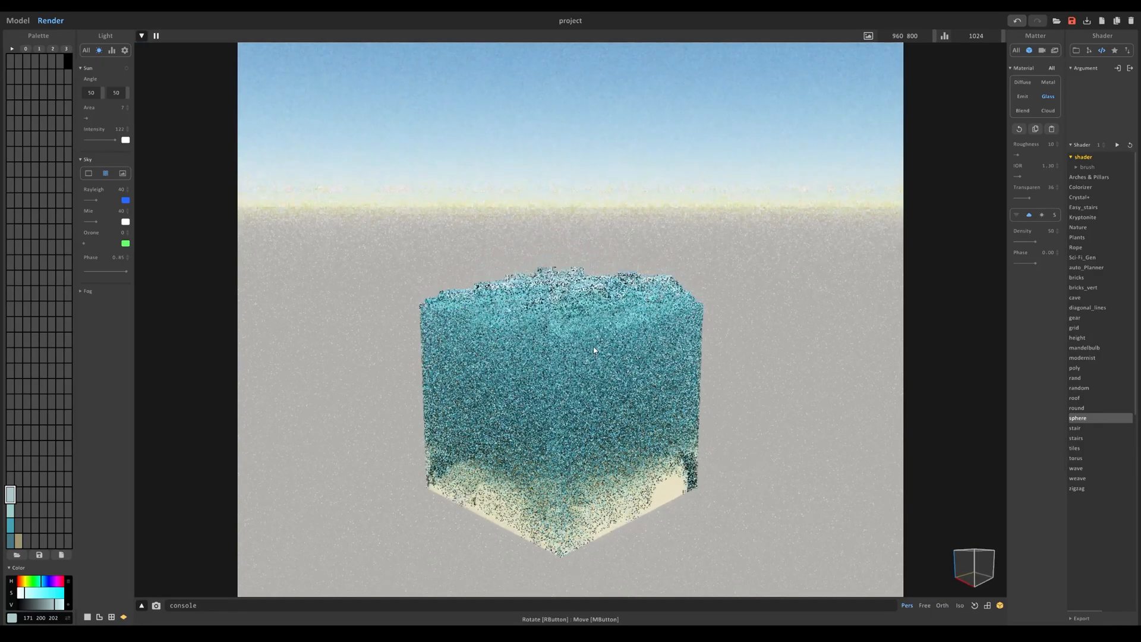
left_click(92, 173)
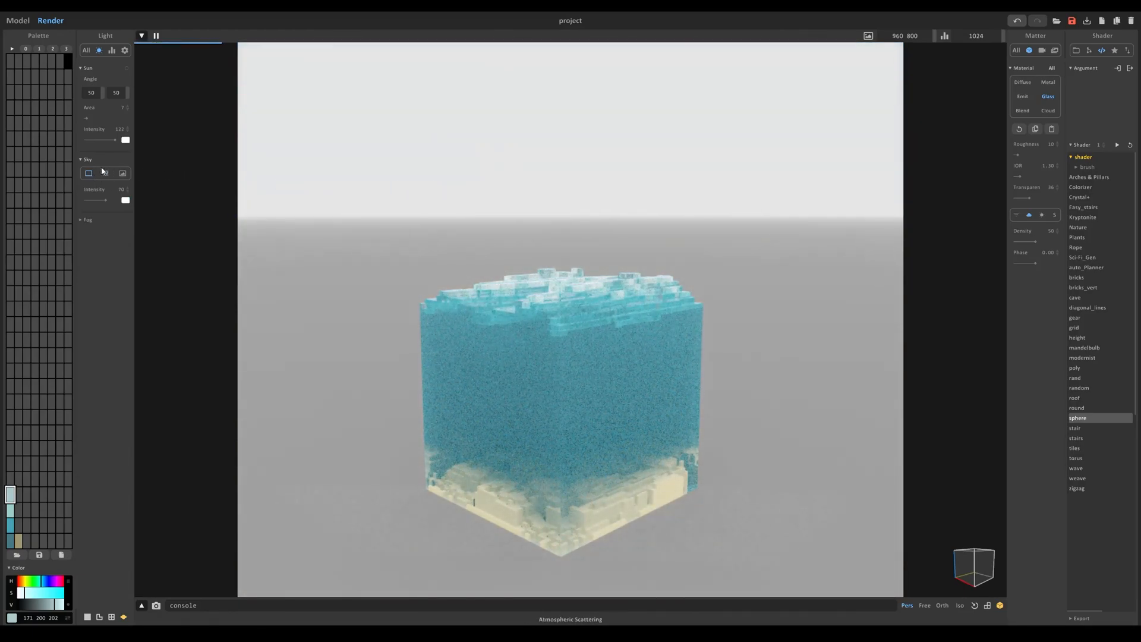
left_click(107, 176)
Lower the sun's elevation angle to 8 for long shadows and check the lighting around the cube
left_click_drag(104, 95, 74, 99)
right_click_drag(589, 262, 833, 272)
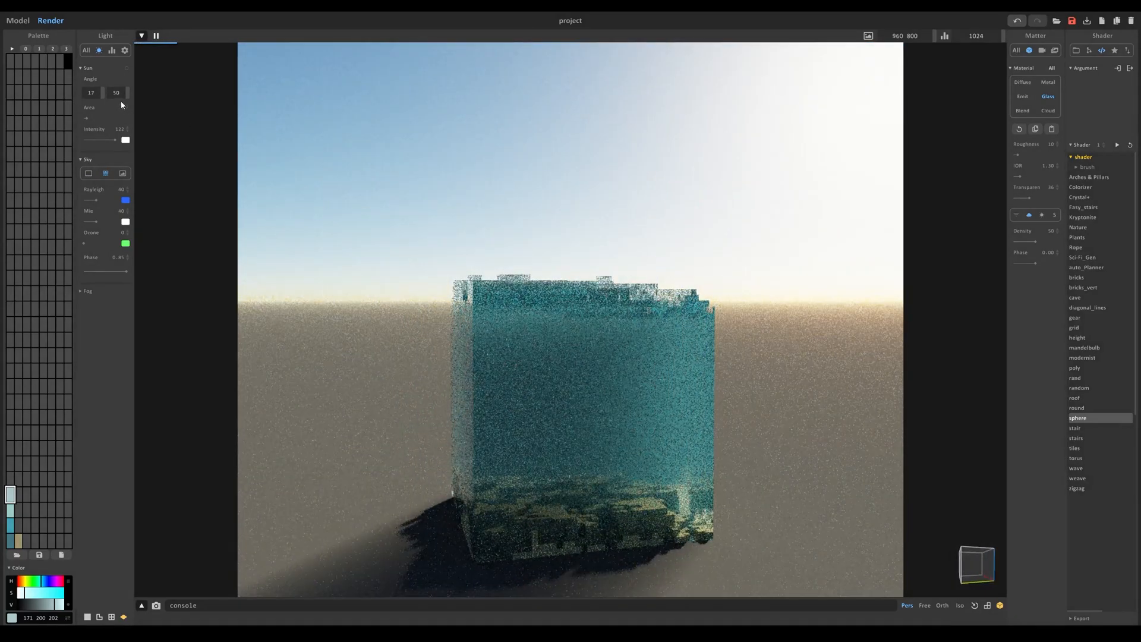
left_click_drag(102, 93, 94, 93)
right_click_drag(334, 257, 250, 333)
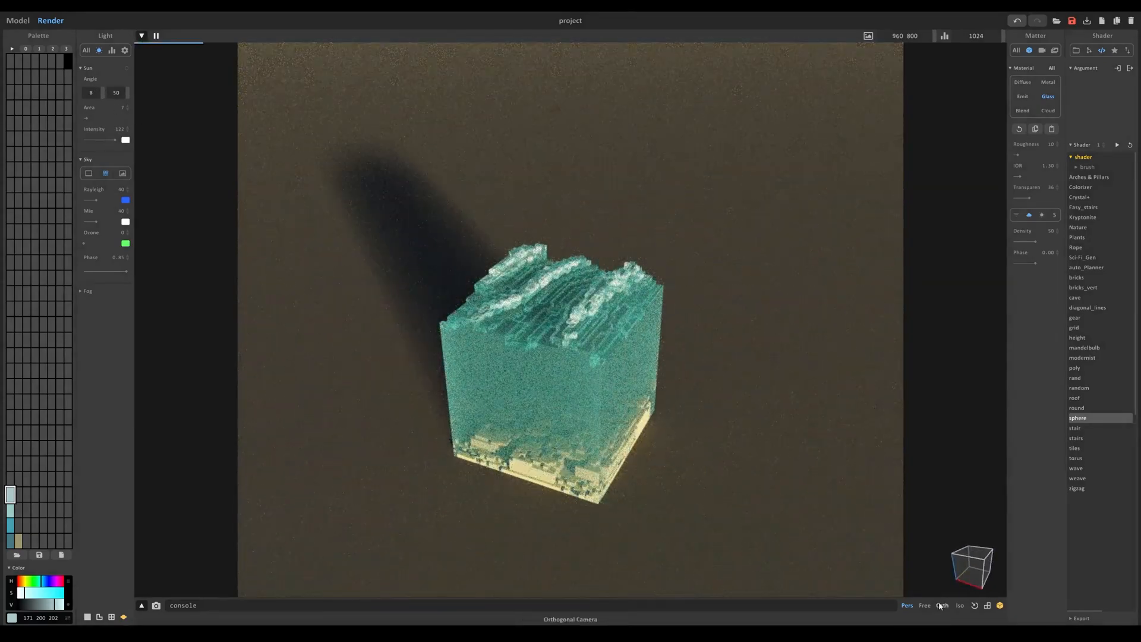
Frame the cube with the orthogonal camera and turn the sun's horizontal angle to 306
left_click(941, 606)
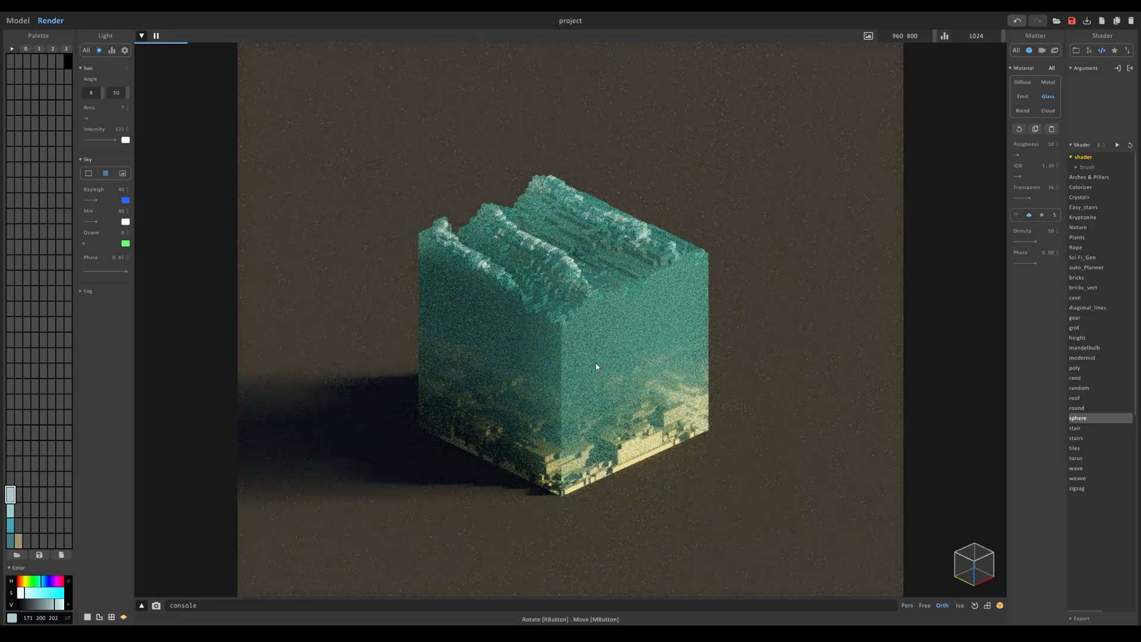
right_click_drag(638, 378, 542, 383)
scroll(542, 382, "up", 1)
left_click_drag(107, 92, 377, 114)
Raise the camera's film exposure and change the ground colour to grey
left_click(1042, 50)
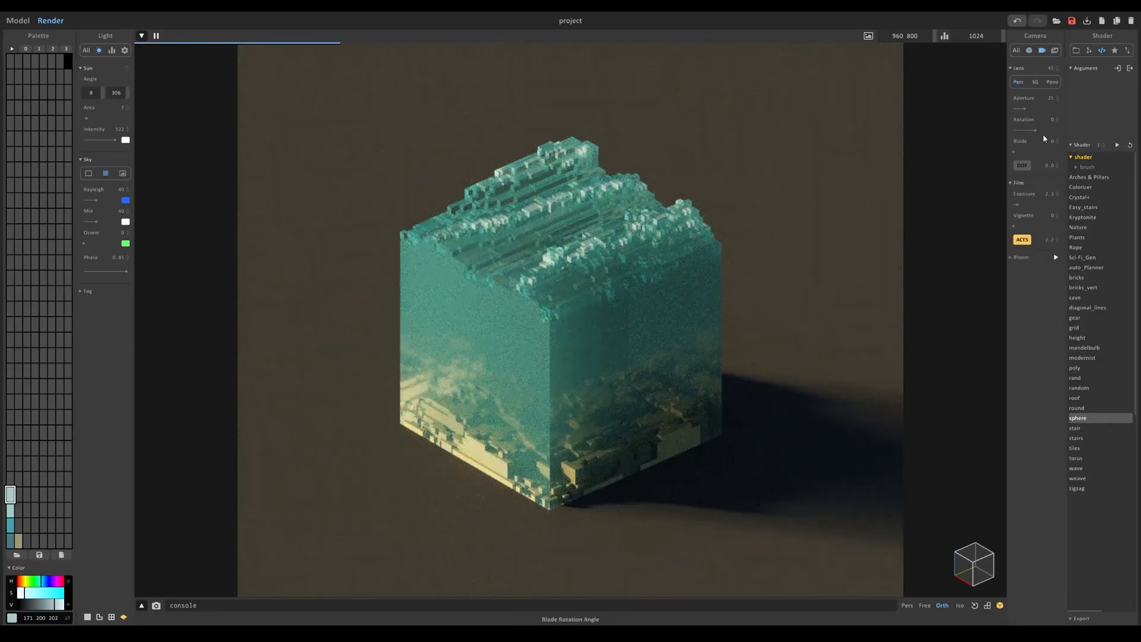
left_click(1023, 204)
left_click(125, 50)
left_click(125, 99)
left_click_drag(164, 127, 180, 127)
Give the ground a reflective Metal material with a high metallic value and set the sun's elevation angle to 13
left_click(1029, 50)
left_click(1048, 83)
left_click(1044, 220)
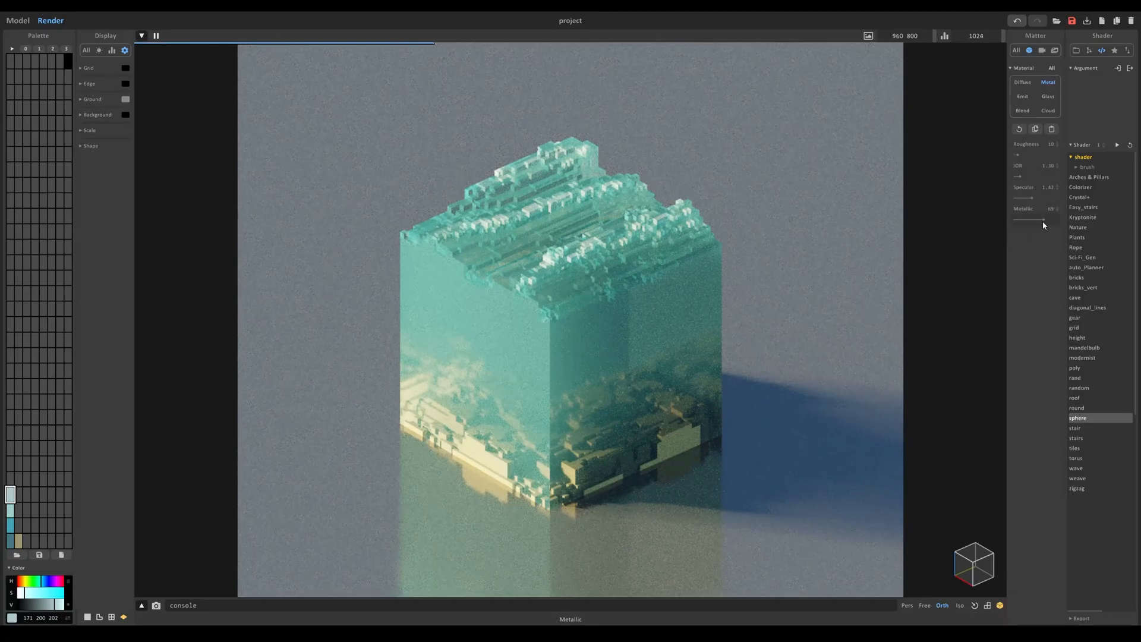
left_click(99, 50)
left_click_drag(116, 92, 110, 92)
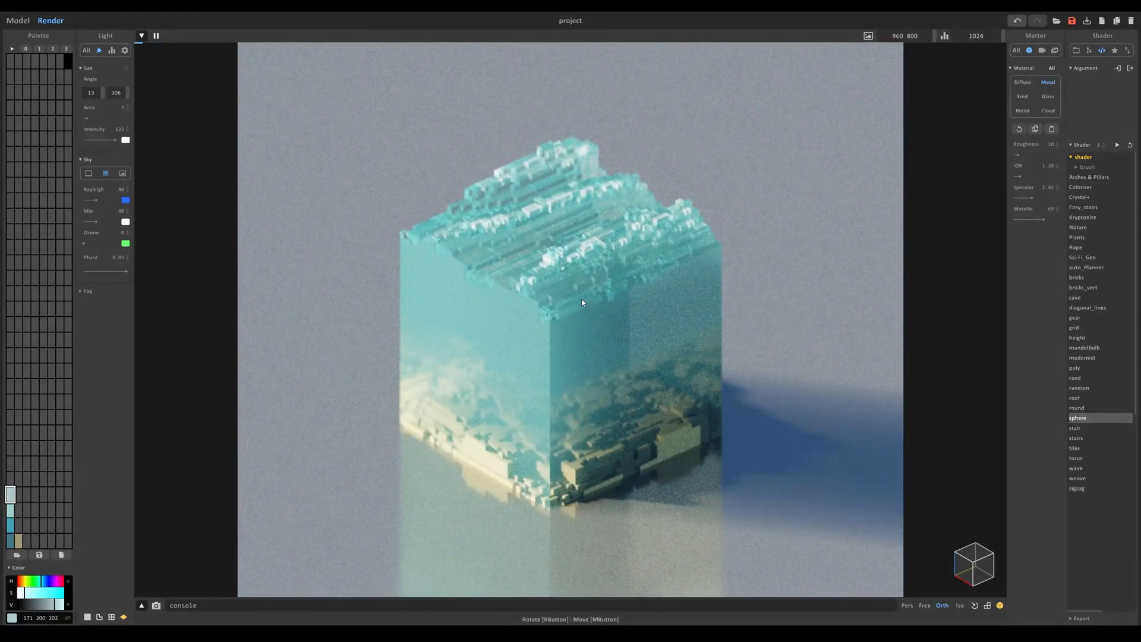
Sample the foam and wave colours in the render and raise their refractive indices, with light blue at 1.75
left_click(575, 300)
left_click_drag(1018, 177, 1030, 179)
left_click(1031, 177)
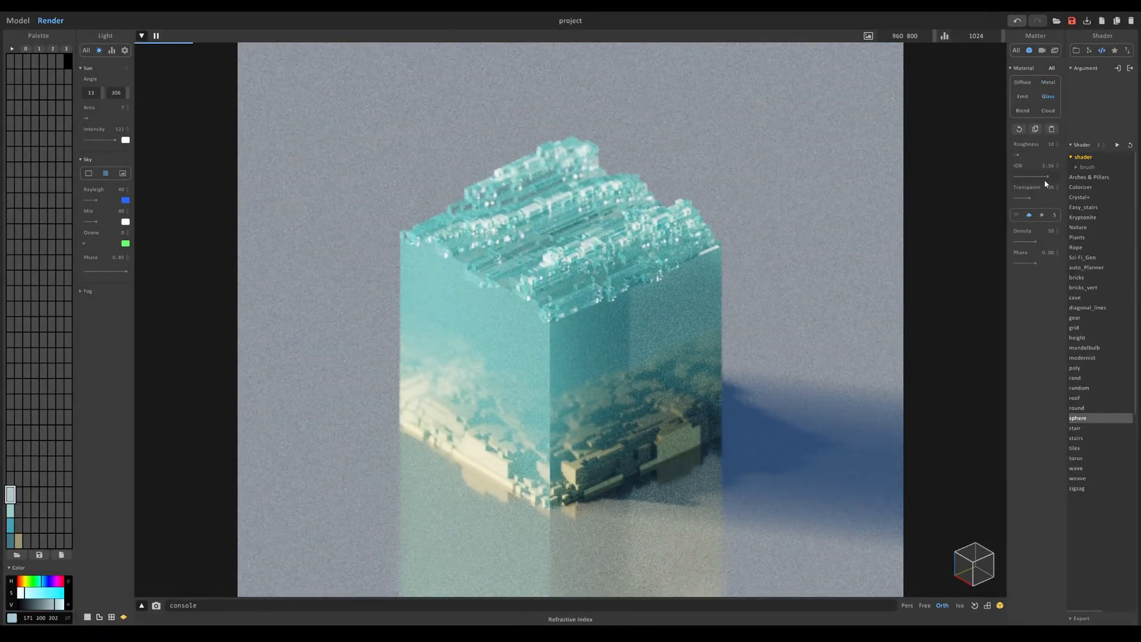
left_click(577, 306)
left_click(1029, 176)
left_click(638, 279)
left_click(1030, 176)
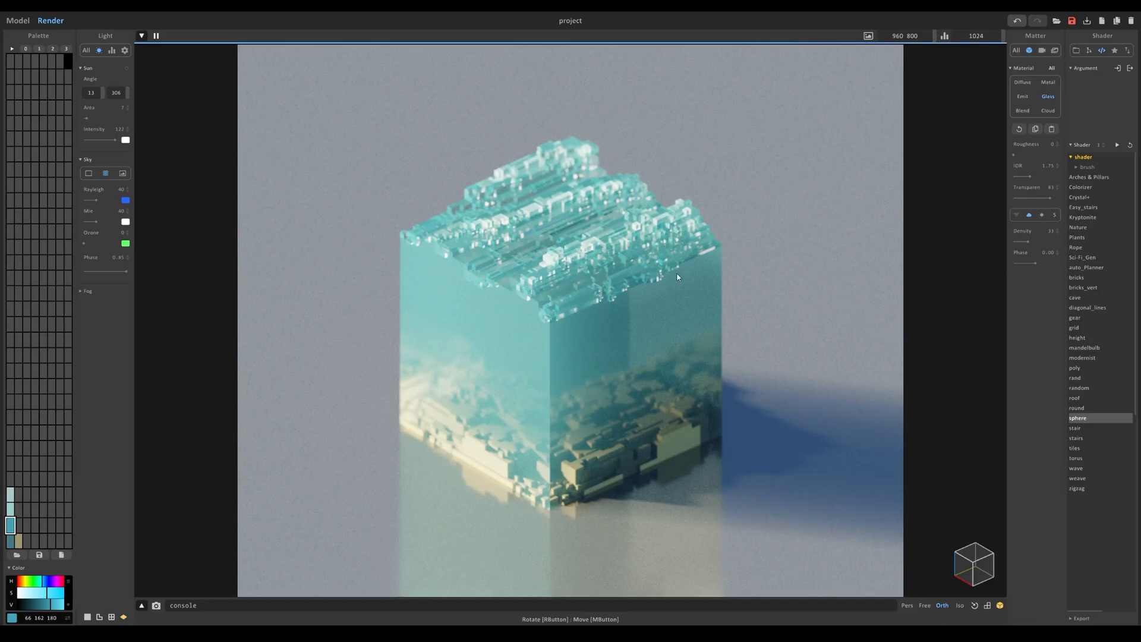
Compare the waves in the model and the render, test extreme refraction on the light blue glass, and set its IOR to 1.79
key("Tab")
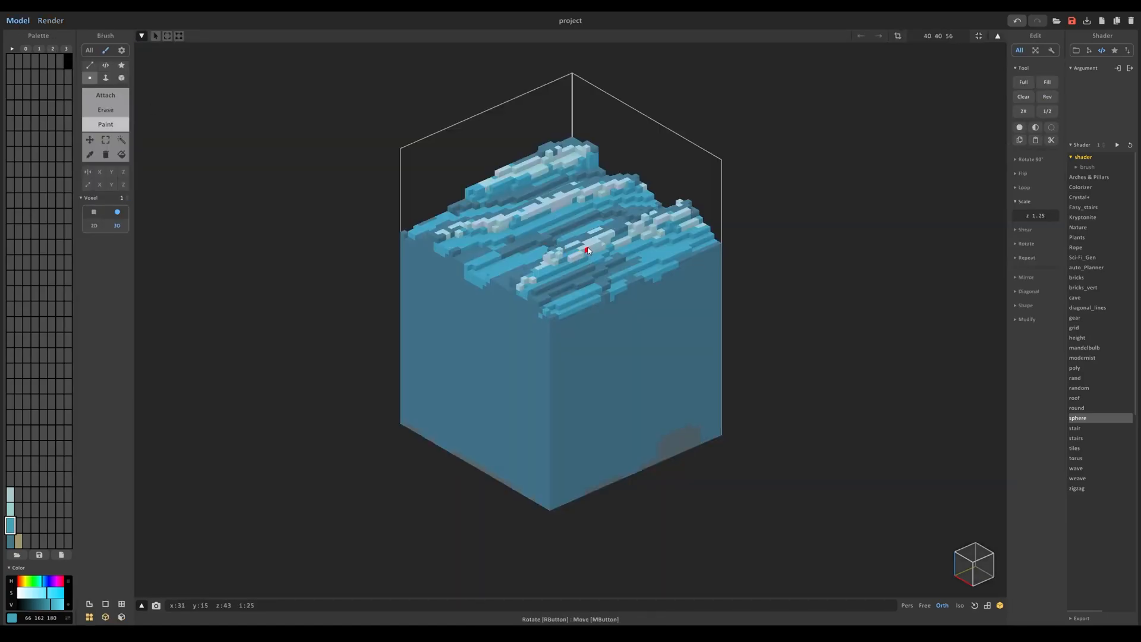
left_click(44, 25)
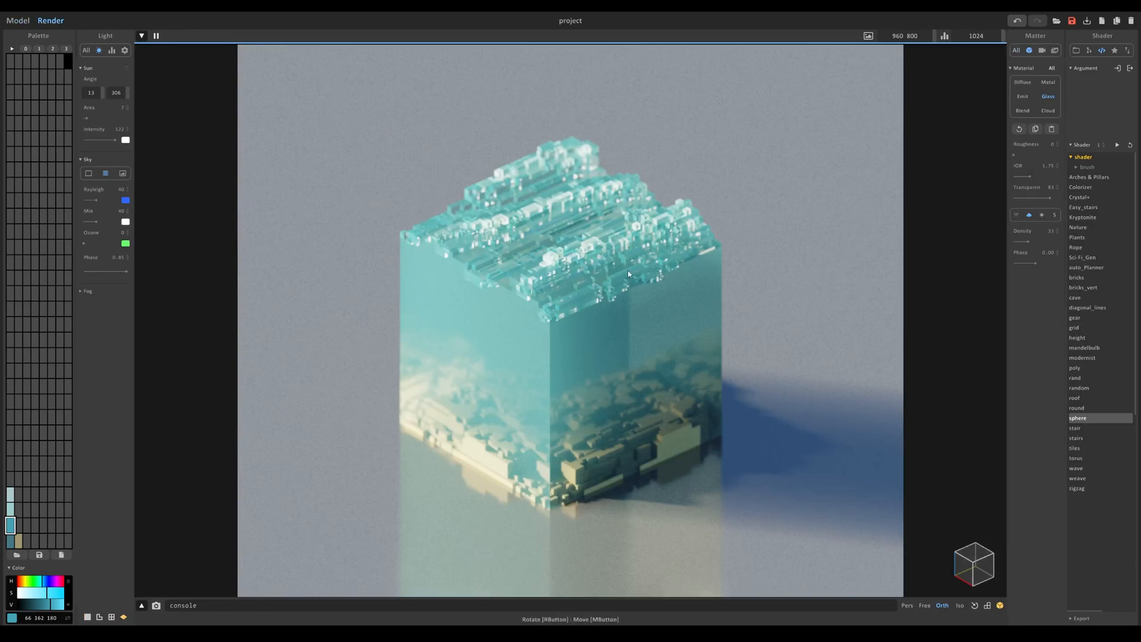
left_click_drag(1031, 177, 1056, 176)
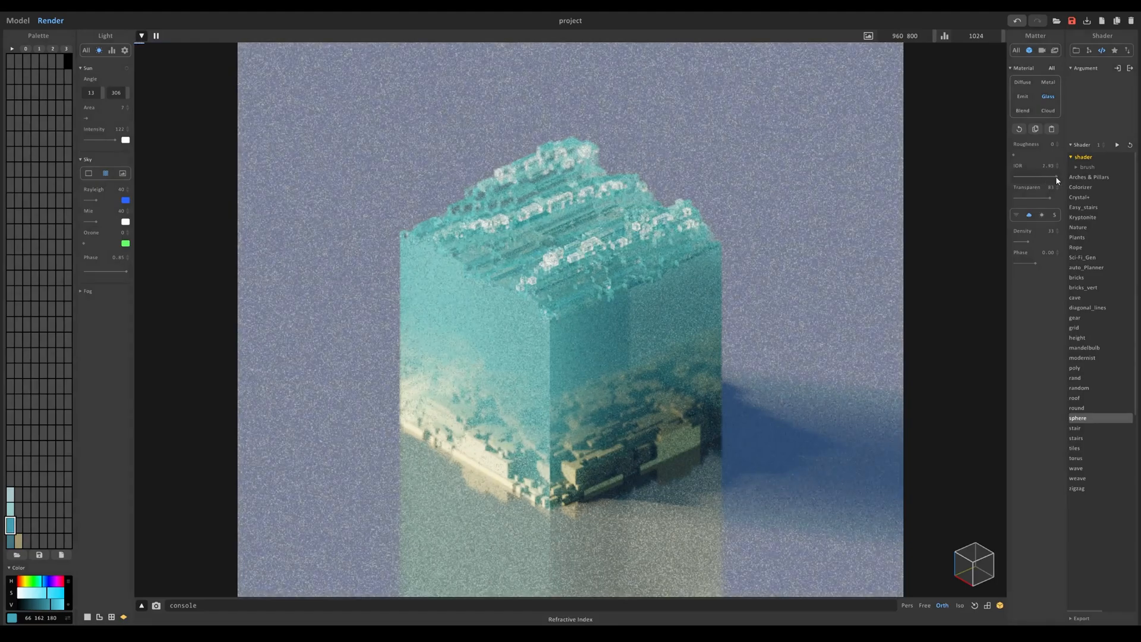
left_click(1031, 177)
Try roughness values up to 100 on the light blue glass and bring the roughness back down near its minimum
left_click_drag(1019, 155, 1064, 155)
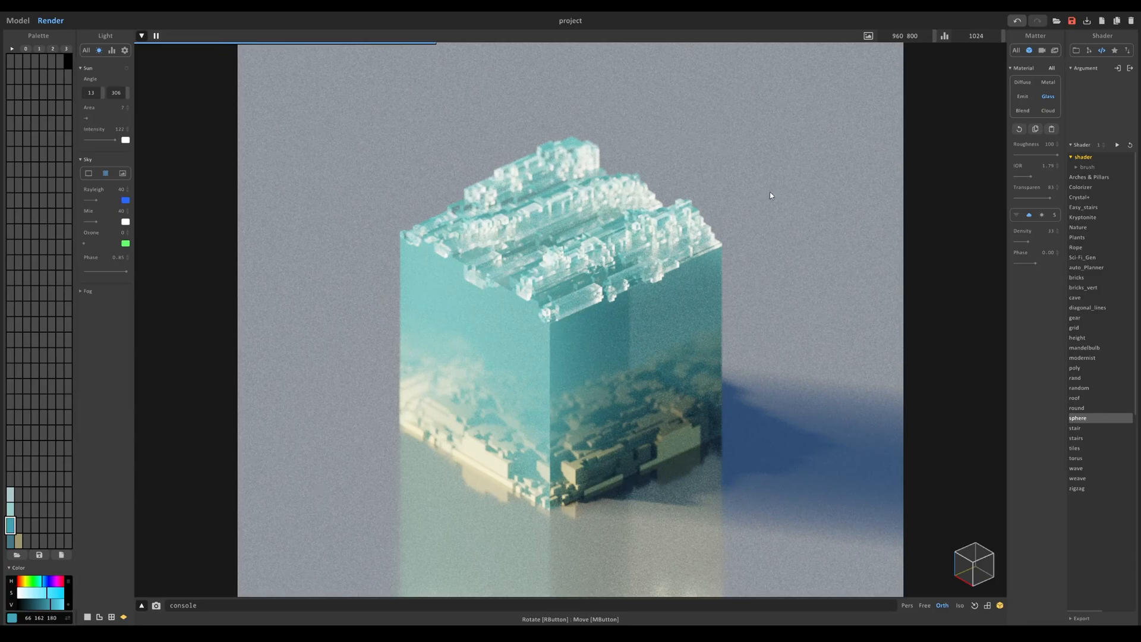
left_click(1038, 156)
left_click_drag(1037, 154, 1031, 156)
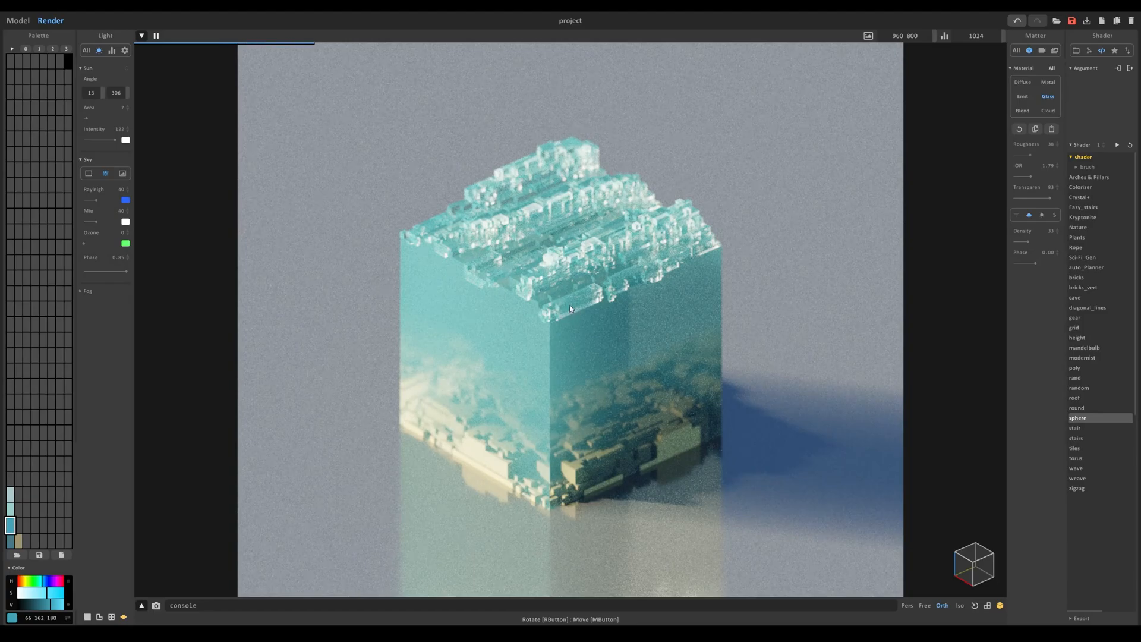
left_click_drag(1020, 156, 1015, 156)
Sample the palest foam colour in the render and compare the foam's placement in the model
left_click(591, 250)
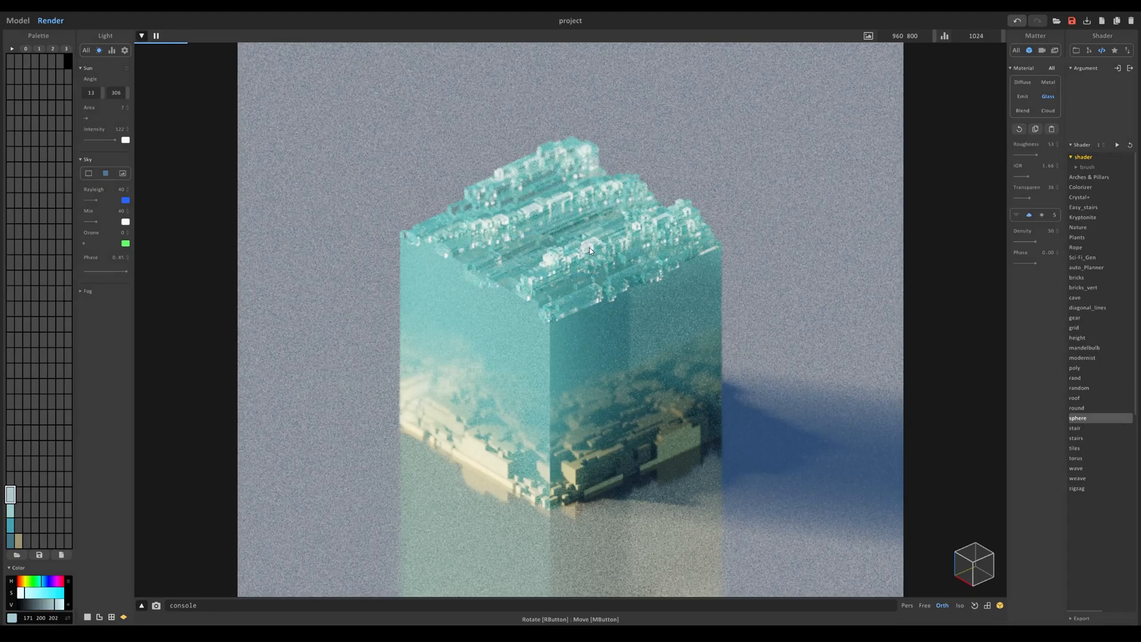
key("Tab")
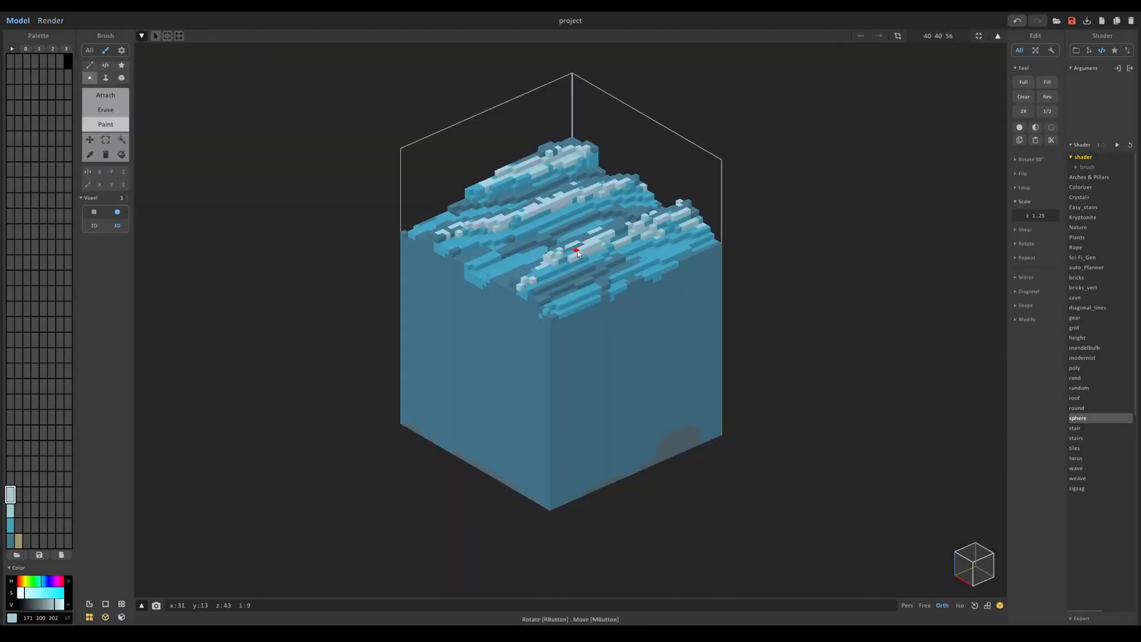
key("Tab")
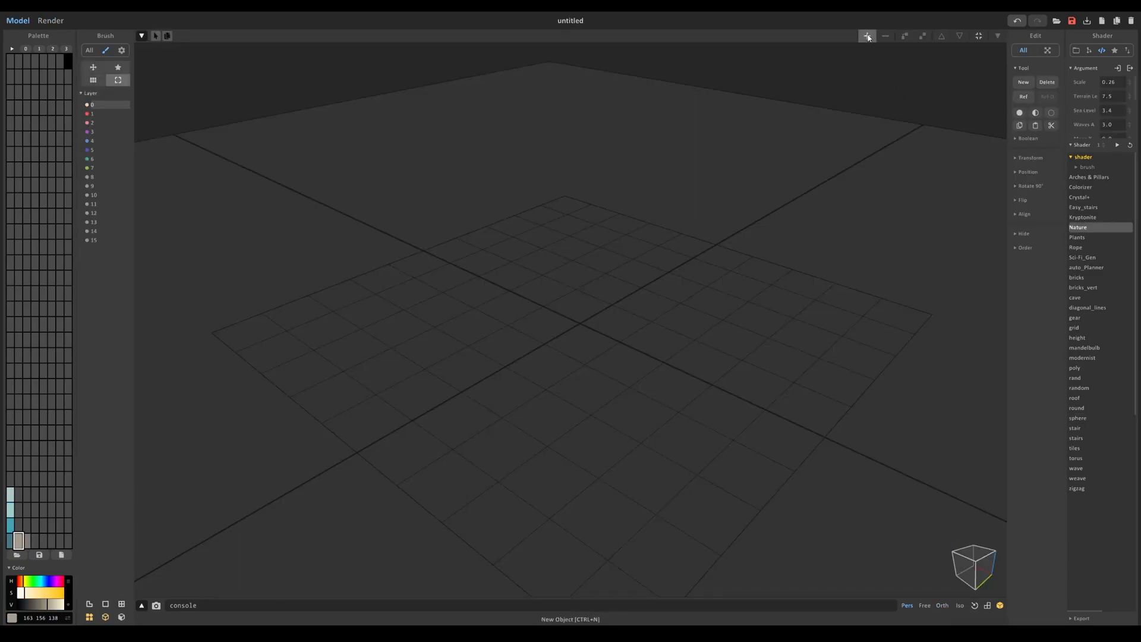
Add a new 256 × 256 × 256 object and open it for voxel editing with the Nature shader selected
left_click(868, 36)
key("Tab")
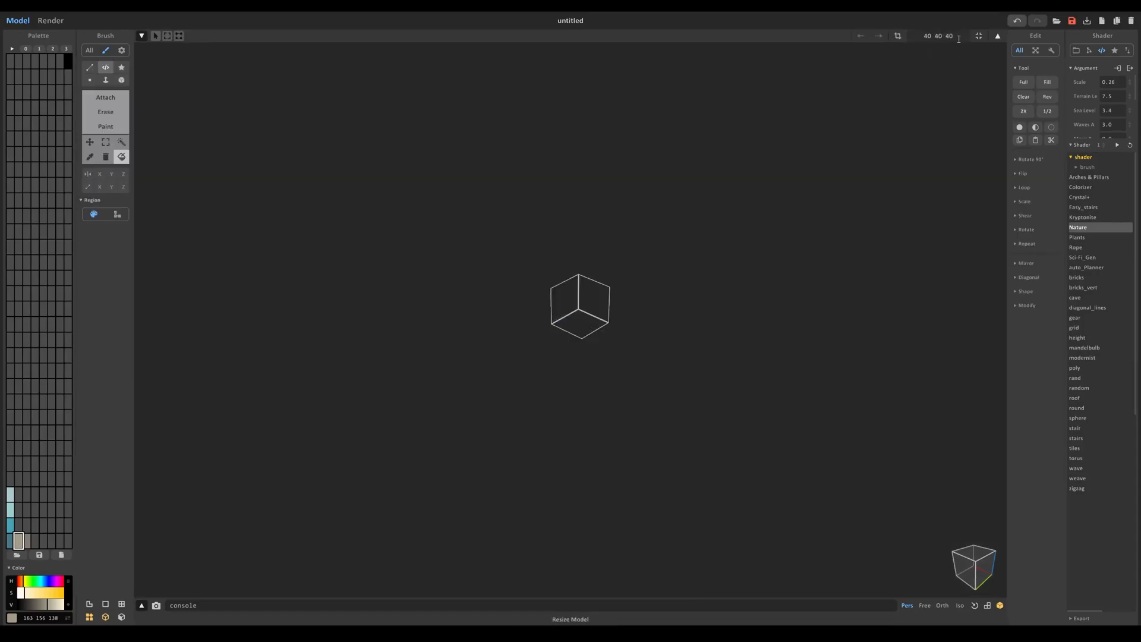
left_click(1089, 228)
middle_click_drag(623, 222, 612, 271)
right_click_drag(612, 271, 643, 276)
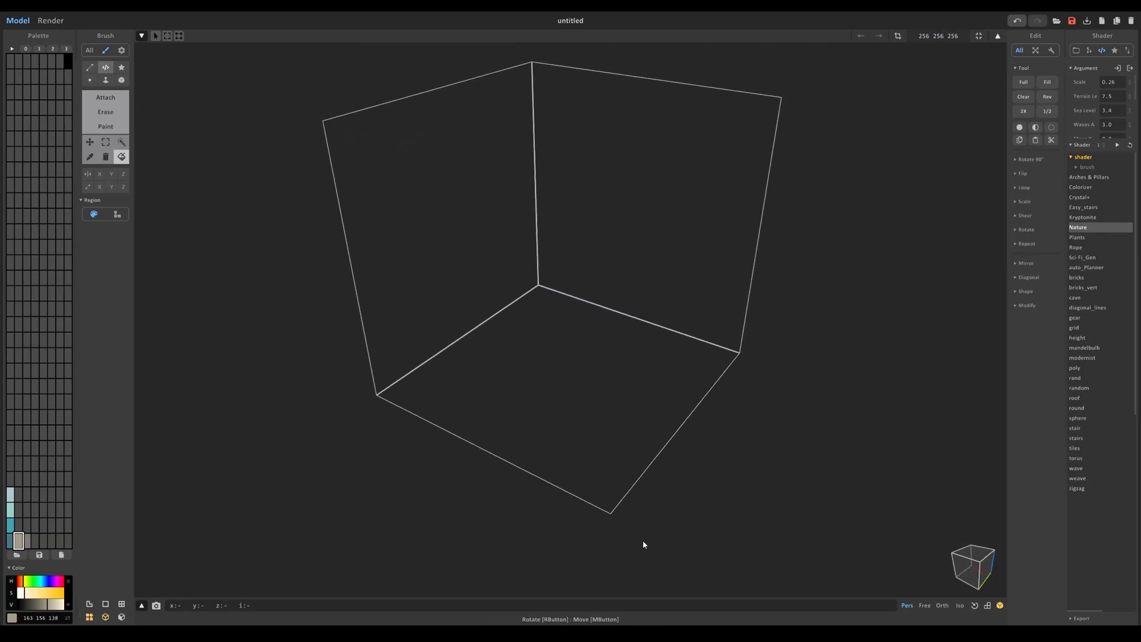
Attach a Nature shader terrain across the whole floor of the new volume
left_click(115, 97)
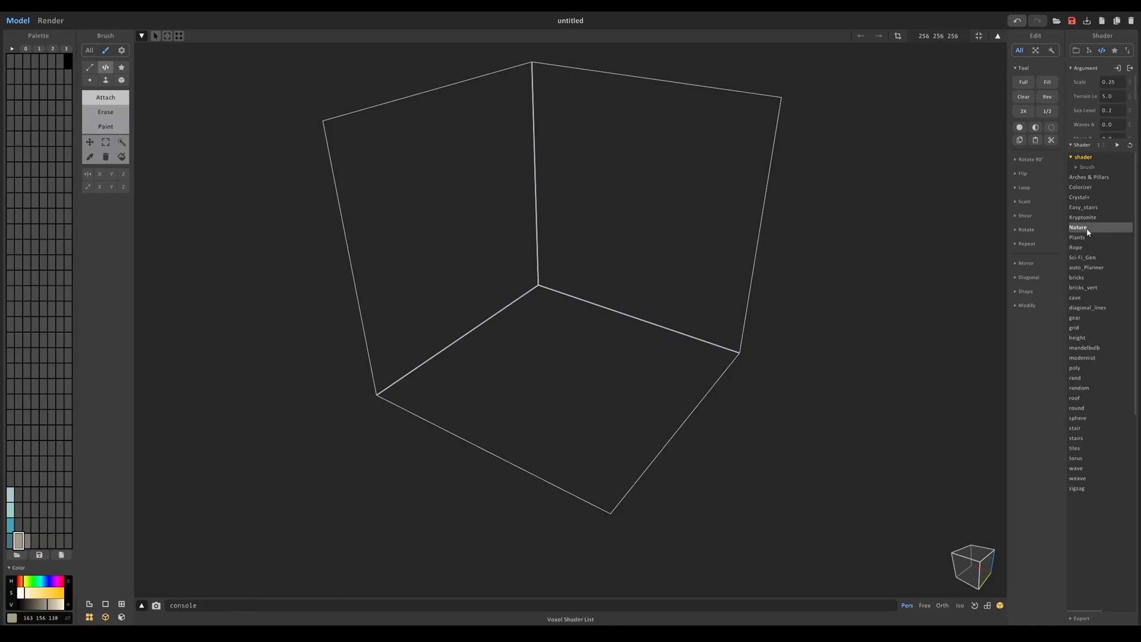
left_click(539, 245)
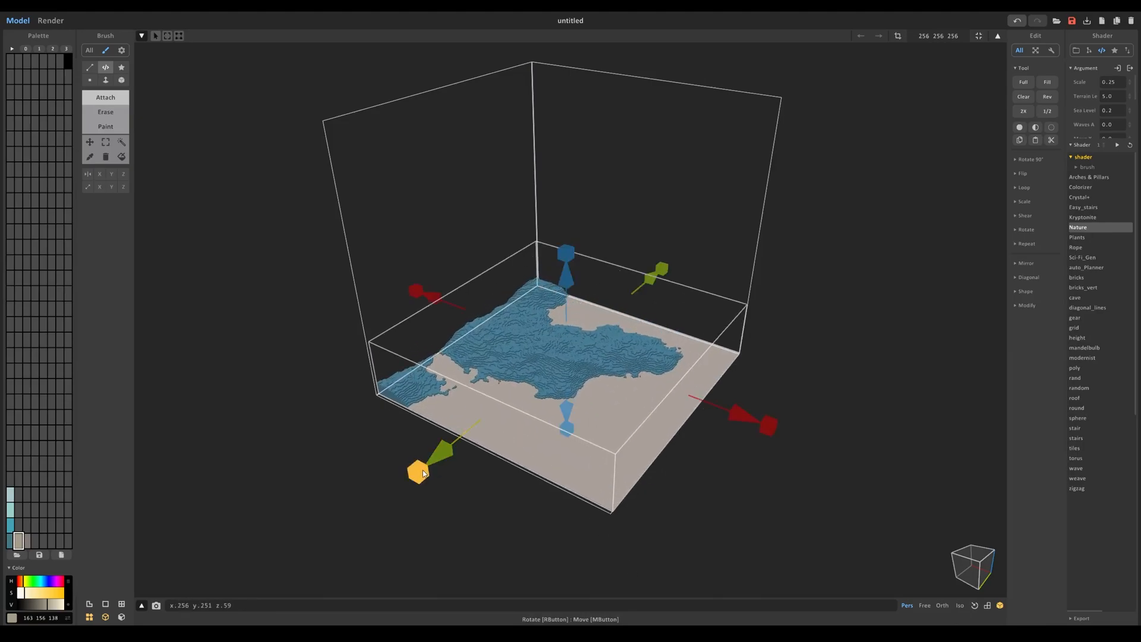
scroll(542, 390, "up", 2)
scroll(542, 390, "up", 2)
right_click_drag(541, 390, 601, 372)
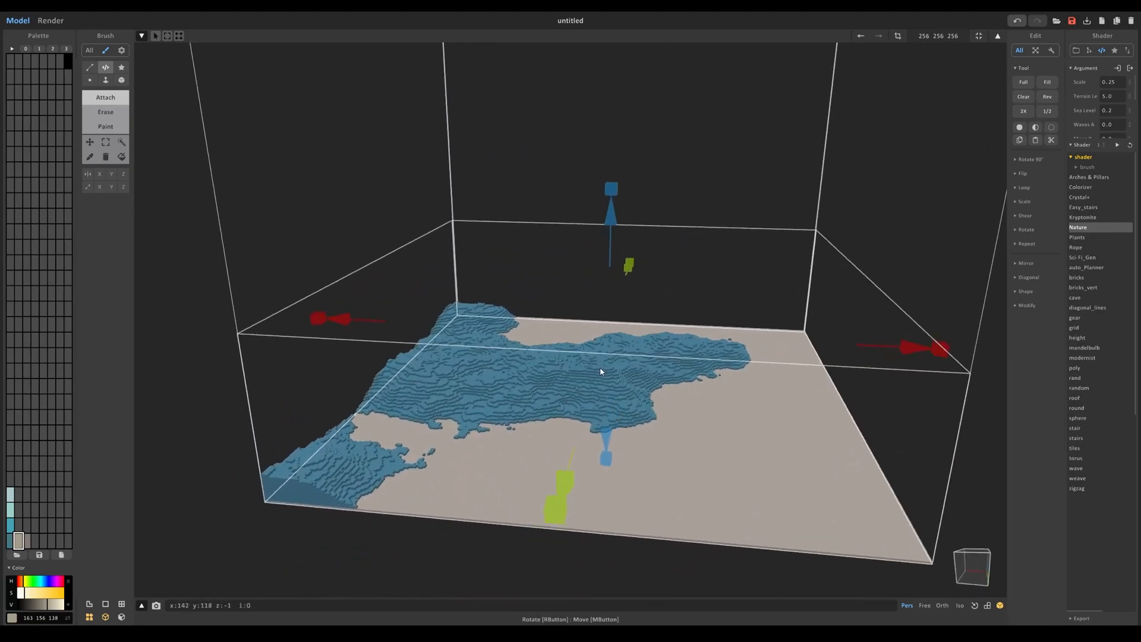
middle_click_drag(601, 372, 611, 335)
Raise the Nature shader's terrain level to 6.5, sea level to 3.5 and waves value to 2.1
scroll(612, 335, "up", 2)
left_click_drag(1128, 98, 1129, 72)
left_click_drag(1129, 124, 1122, 53)
scroll(1112, 107, "down", 2)
scroll(1116, 101, "down", 2)
mouse_move(1128, 81)
left_mouse_down()
mouse_move(1129, 56)
mouse_move(1139, 154)
mouse_move(1129, 98)
left_mouse_up()
scroll(1116, 99, "up", 4)
left_click_drag(1129, 110, 1129, 63)
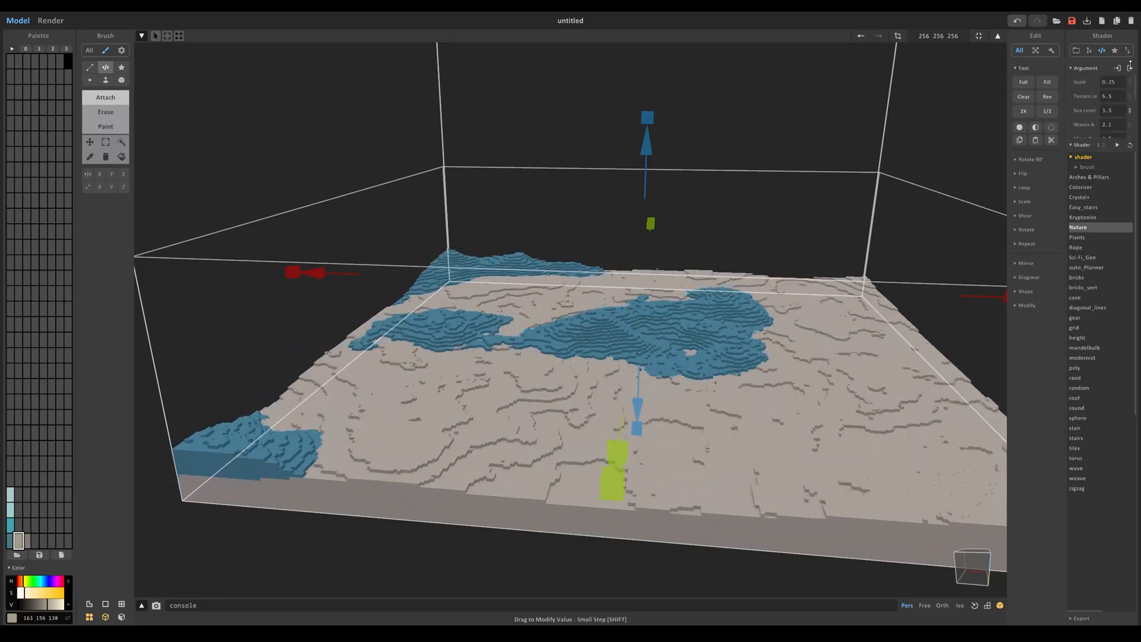
Raise the terrain level to 9.1 and the sea level to 5.7 for taller islands in a deeper sea
scroll(653, 342, "down", 2)
right_click_drag(642, 333, 670, 354)
left_click_drag(1129, 124, 1129, 68)
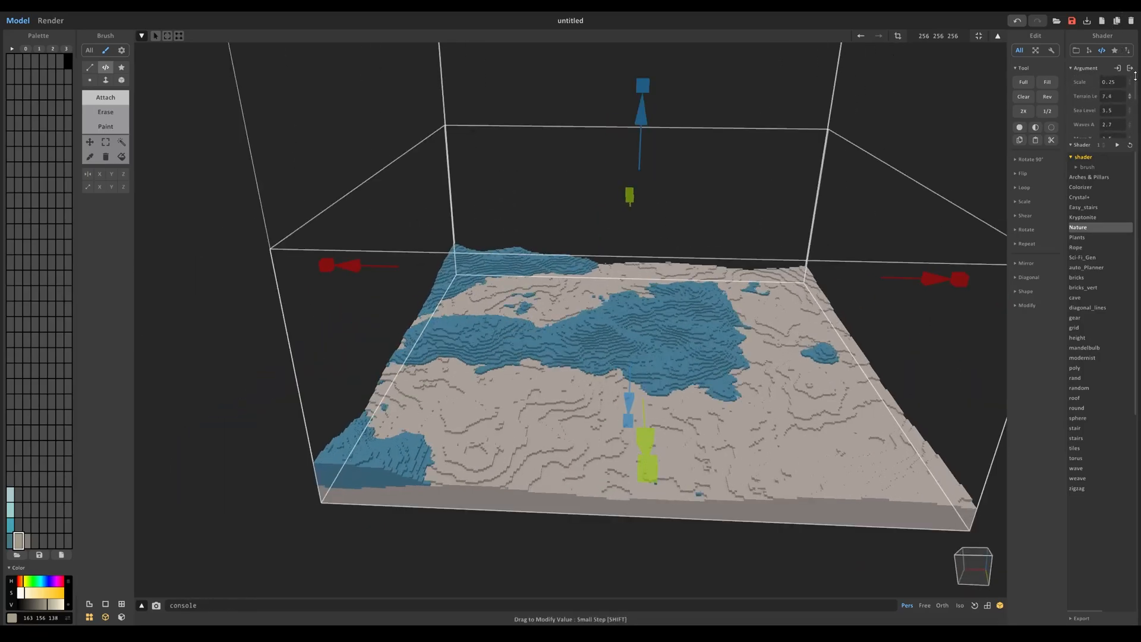
scroll(1035, 119, "down", 1)
scroll(653, 333, "down", 2)
right_click_drag(666, 333, 645, 300)
left_click_drag(1129, 97, 1132, 42)
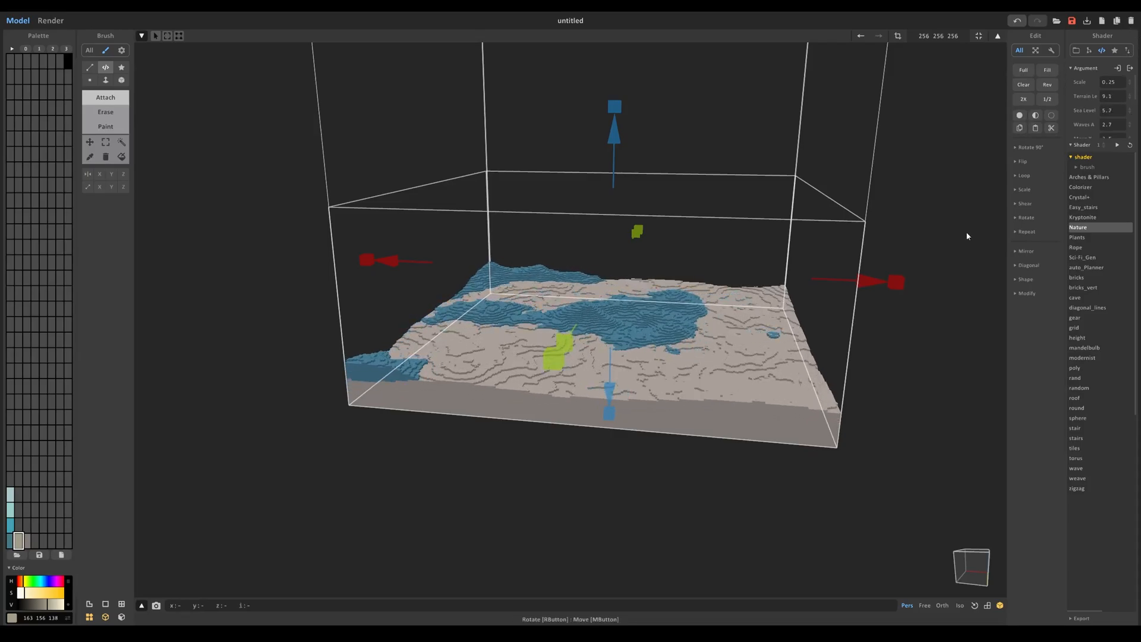
Set the shader's waves value to 2.2 and commit the generated terrain
right_click_drag(773, 279, 589, 297)
left_click_drag(1129, 124, 1139, 134)
right_click_drag(766, 249, 348, 222)
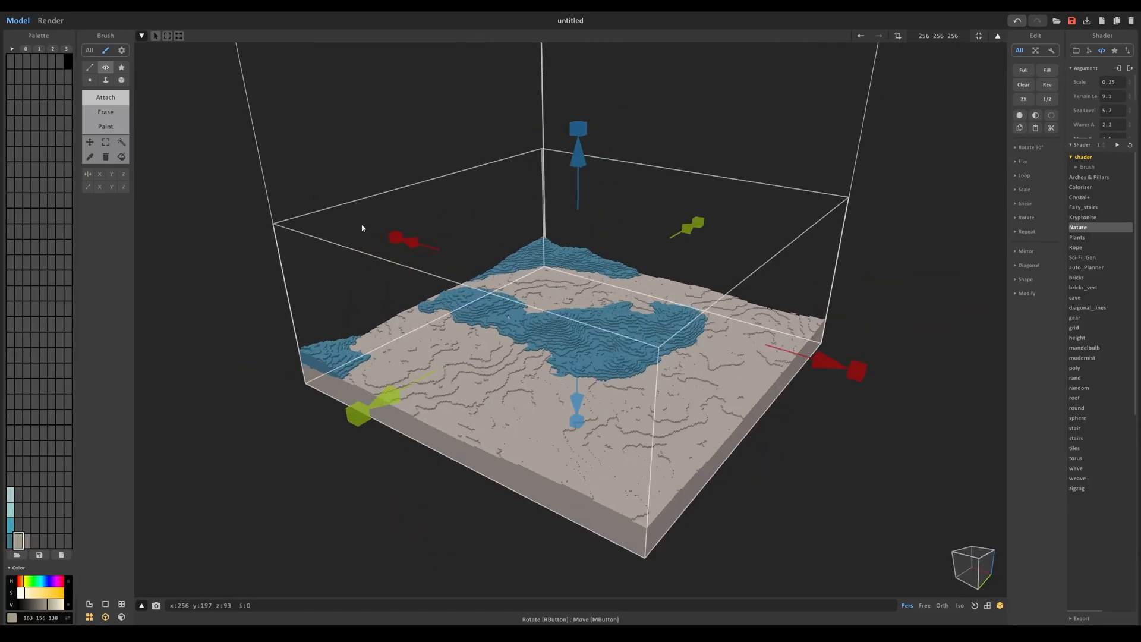
left_click(410, 210)
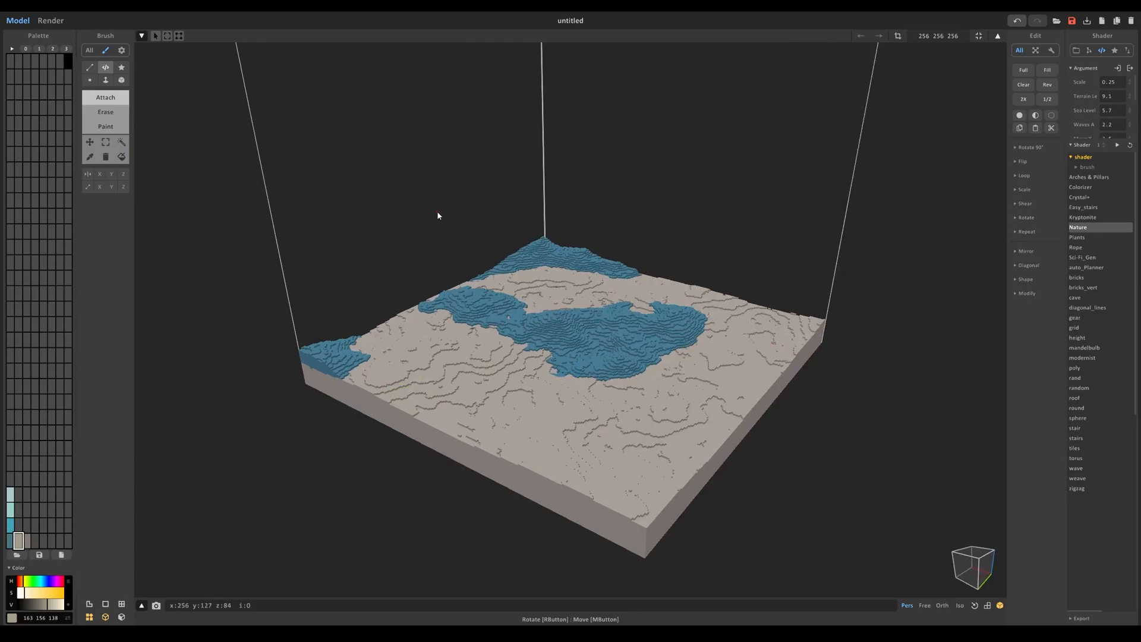
Fill the islands with the grey-brown palette colour 129 122 116 and the surrounding sea with dark blue 69 121 134
left_click(27, 541)
left_click(121, 157)
left_click(534, 309)
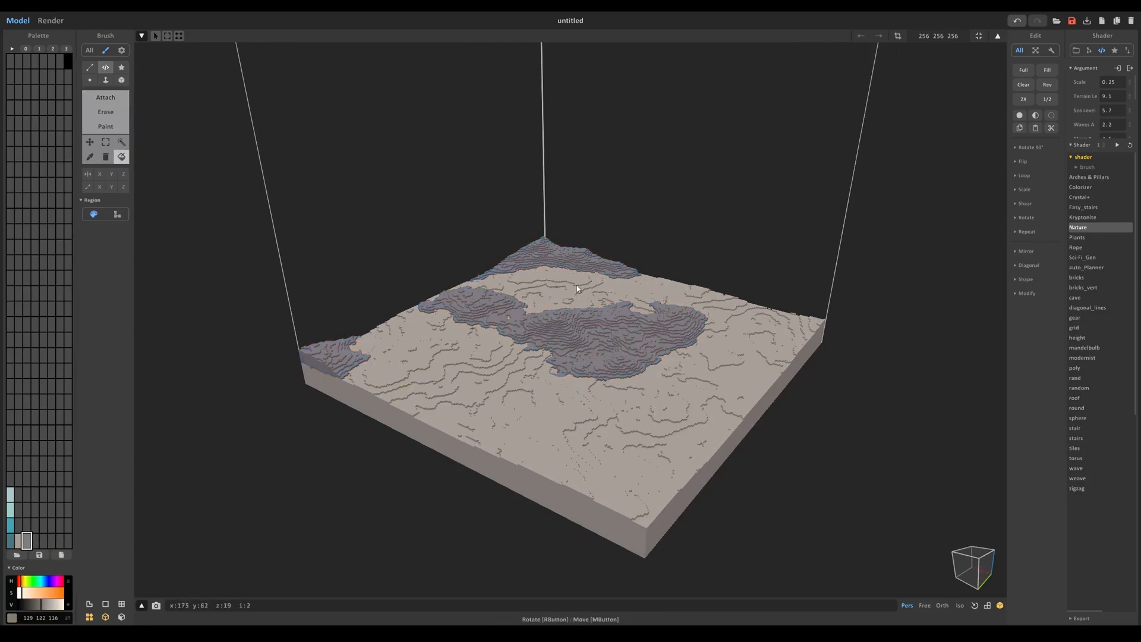
scroll(563, 259, "up", 3)
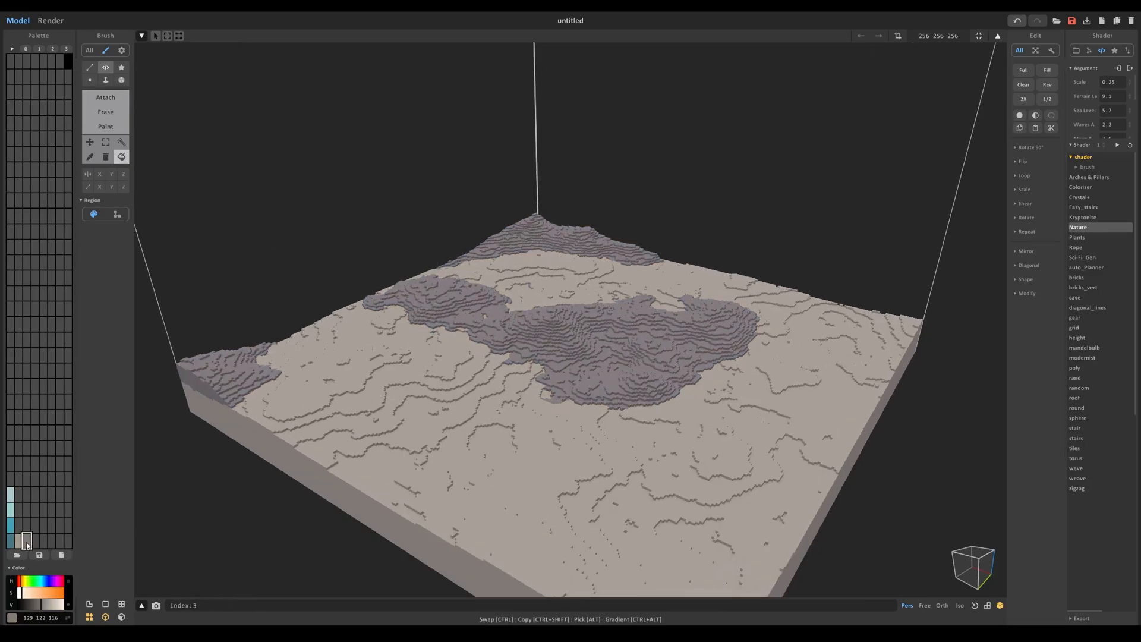
left_click(11, 541)
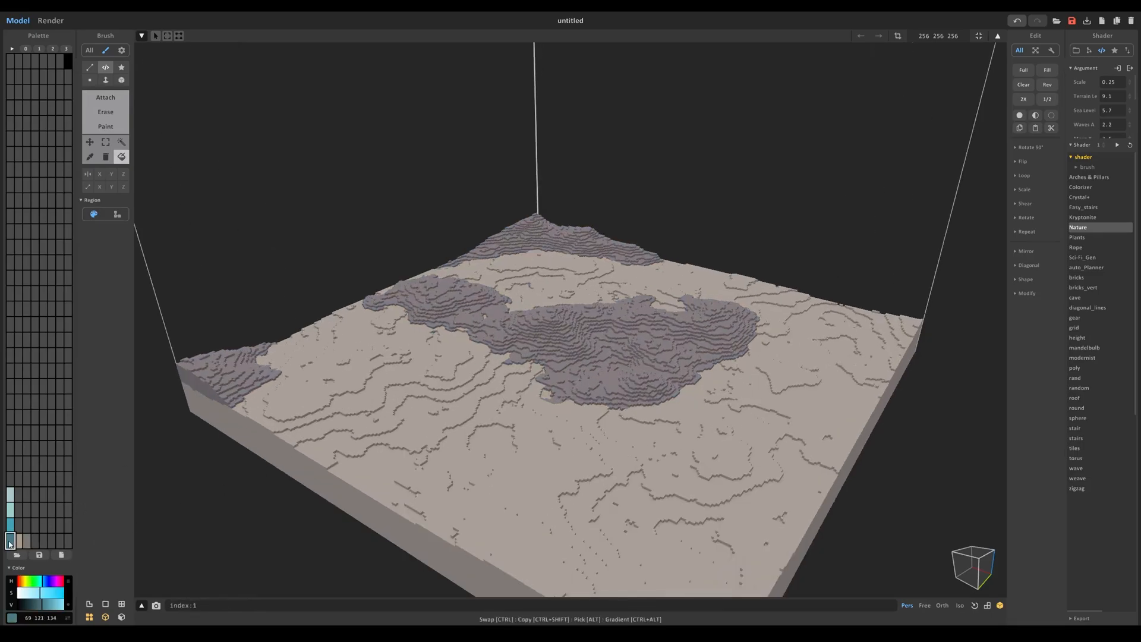
scroll(510, 395, "down", 3)
left_click(472, 351)
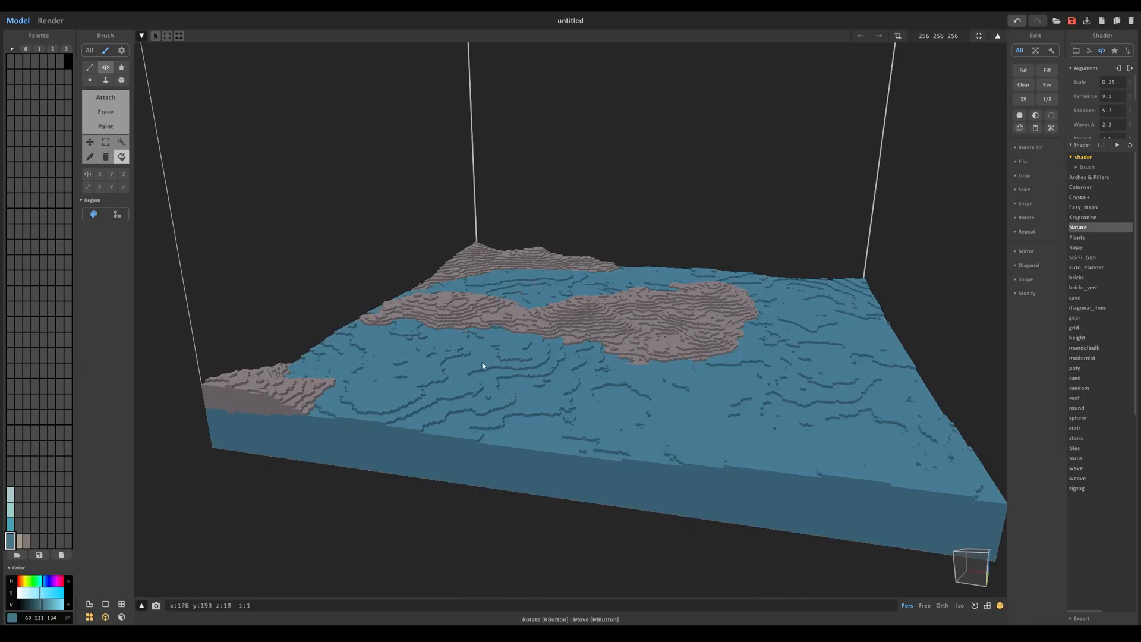
Preview the islands and the glass sea in the render, then return to the model
left_click(51, 20)
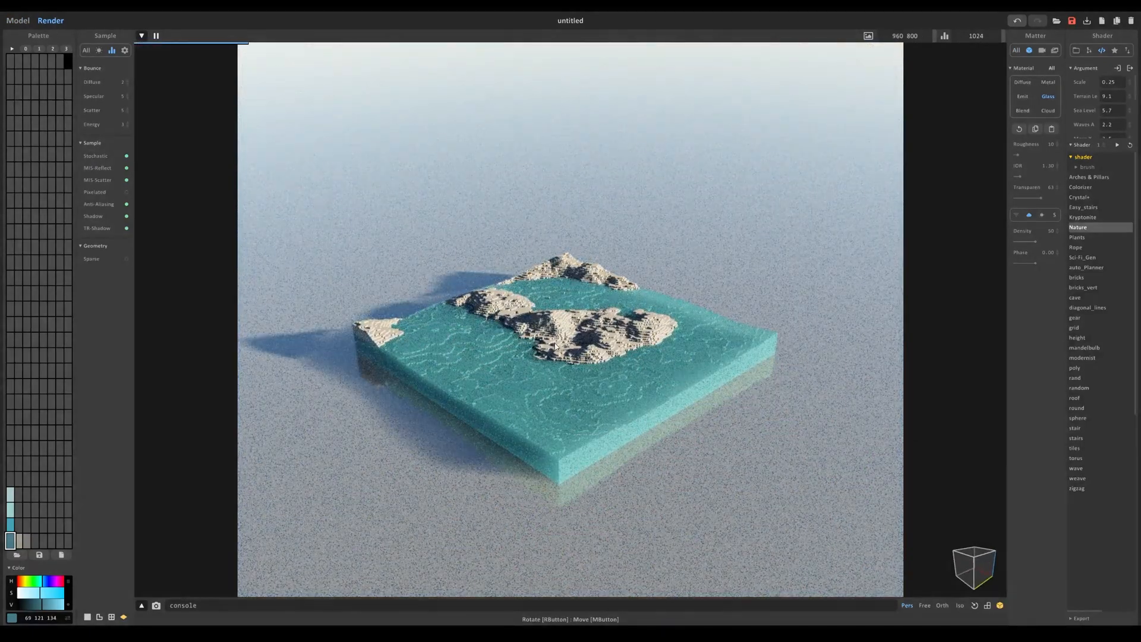
scroll(598, 380, "up", 4)
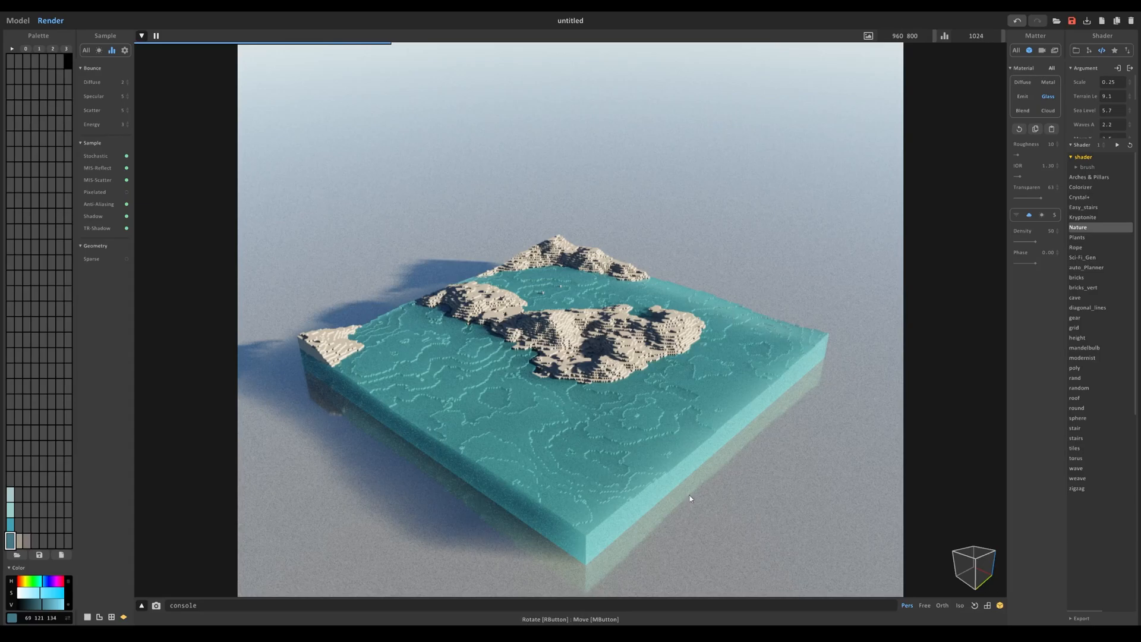
left_click(18, 21)
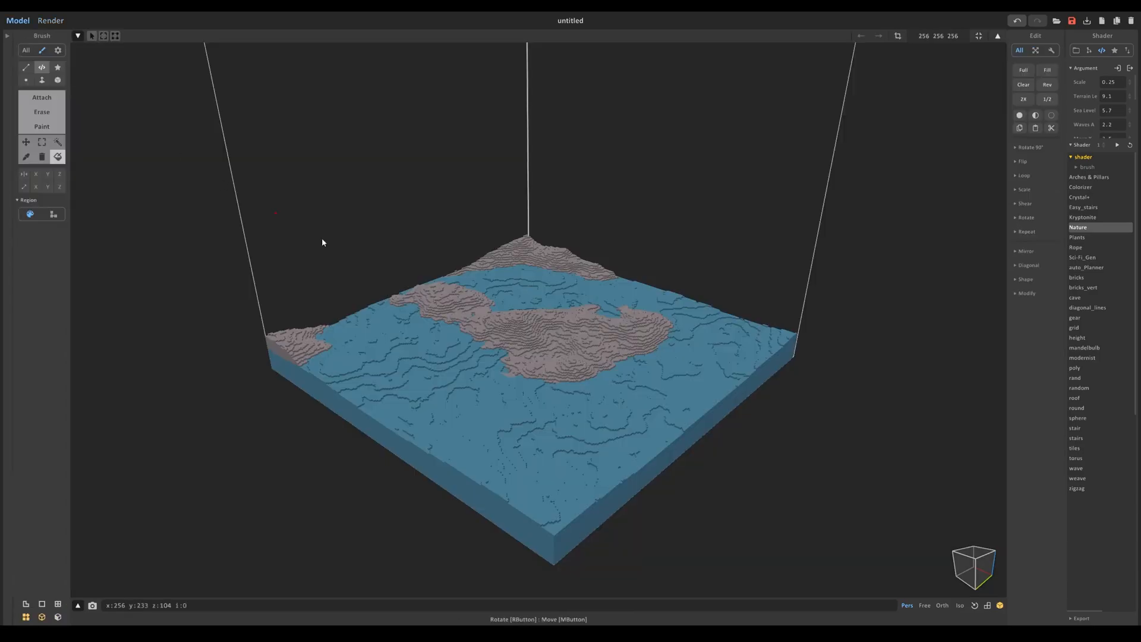
Duplicate the island terrain object side by side with the original and clear all voxels from the copy
right_click_drag(323, 242, 369, 232)
scroll(492, 283, "down", 3)
key("Tab")
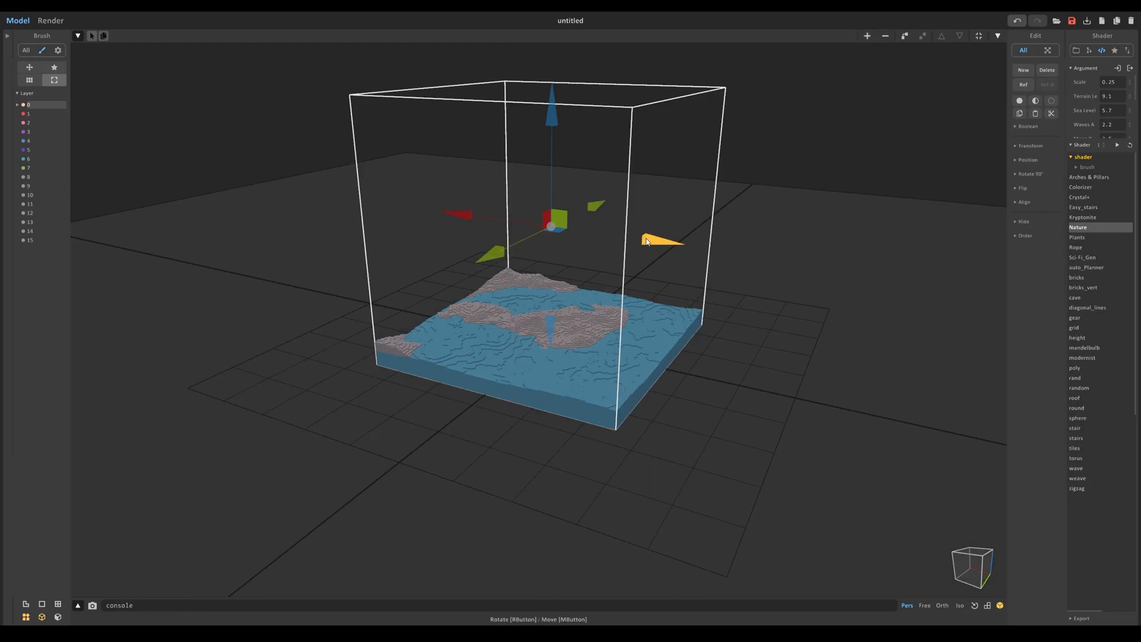
left_click_drag(653, 243, 948, 285, "ctrl")
middle_click_drag(976, 298, 817, 286)
key("Tab")
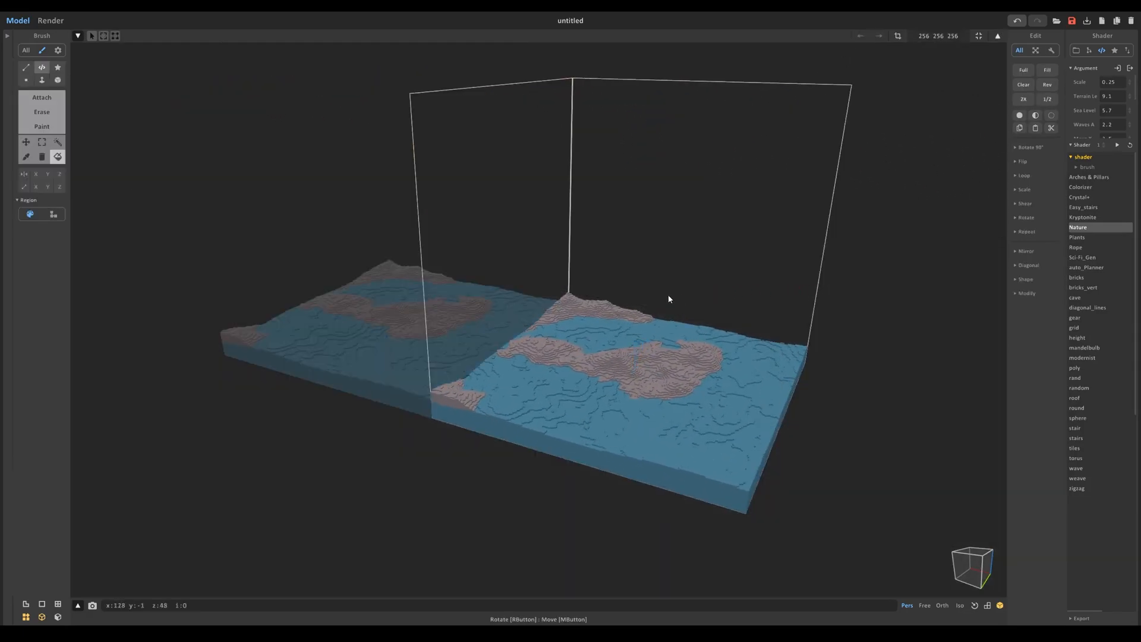
key("Delete")
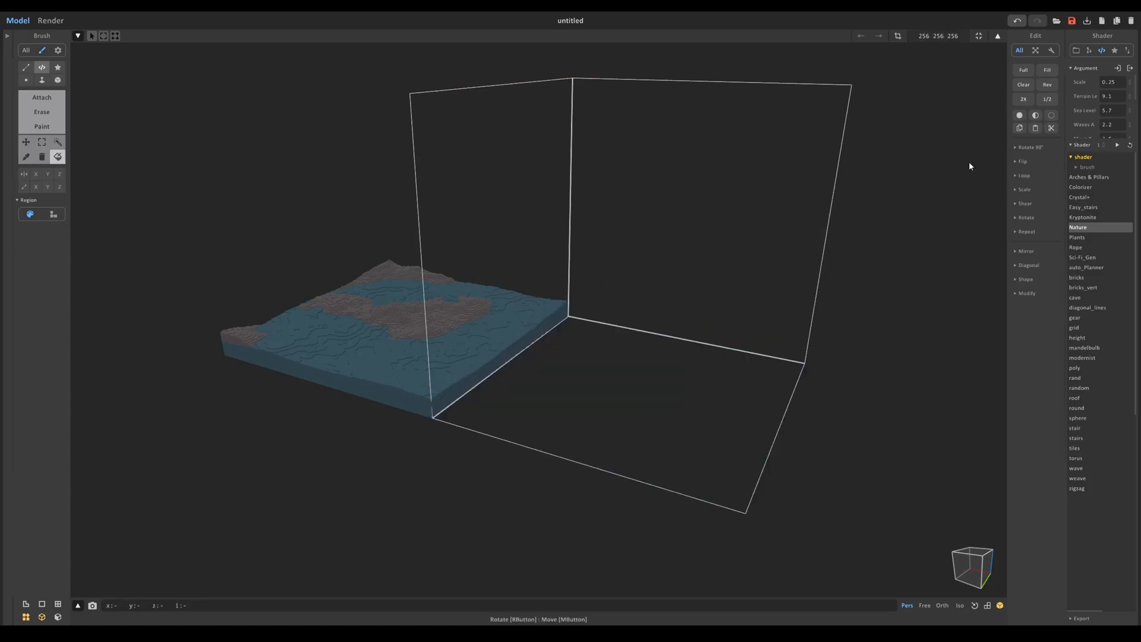
Attach a shallow Nature shader region covering the entire floor of the emptied copy
left_click(42, 97)
scroll(581, 310, "up", 3)
left_click_drag(578, 302, 801, 580)
middle_click_drag(916, 544, 747, 374)
left_click_drag(742, 280, 828, 294)
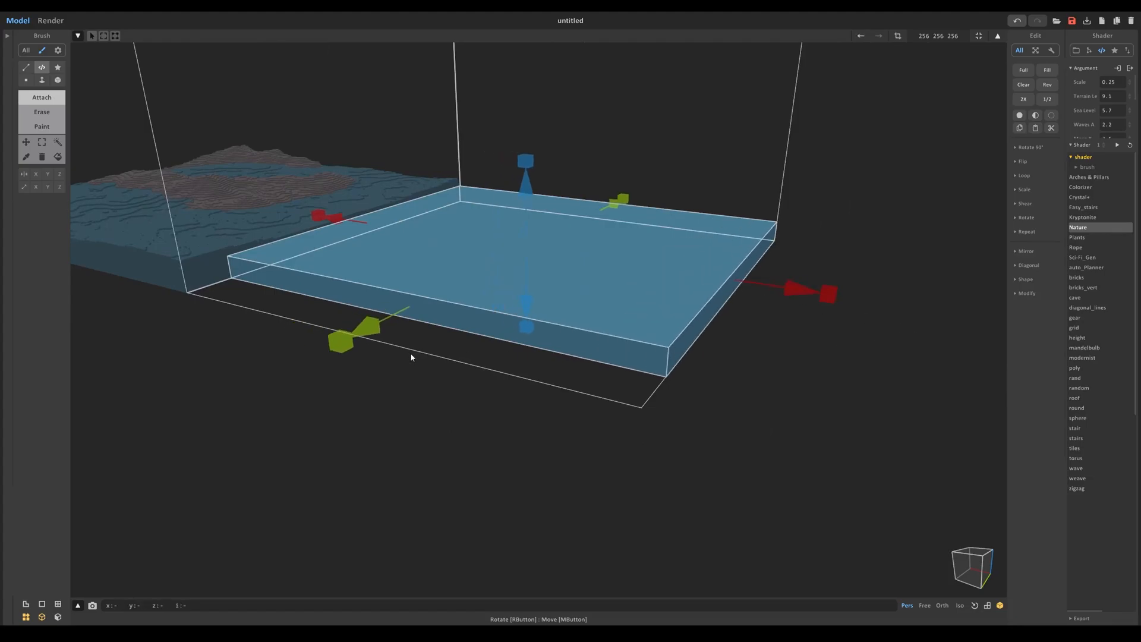
left_click_drag(349, 343, 301, 368)
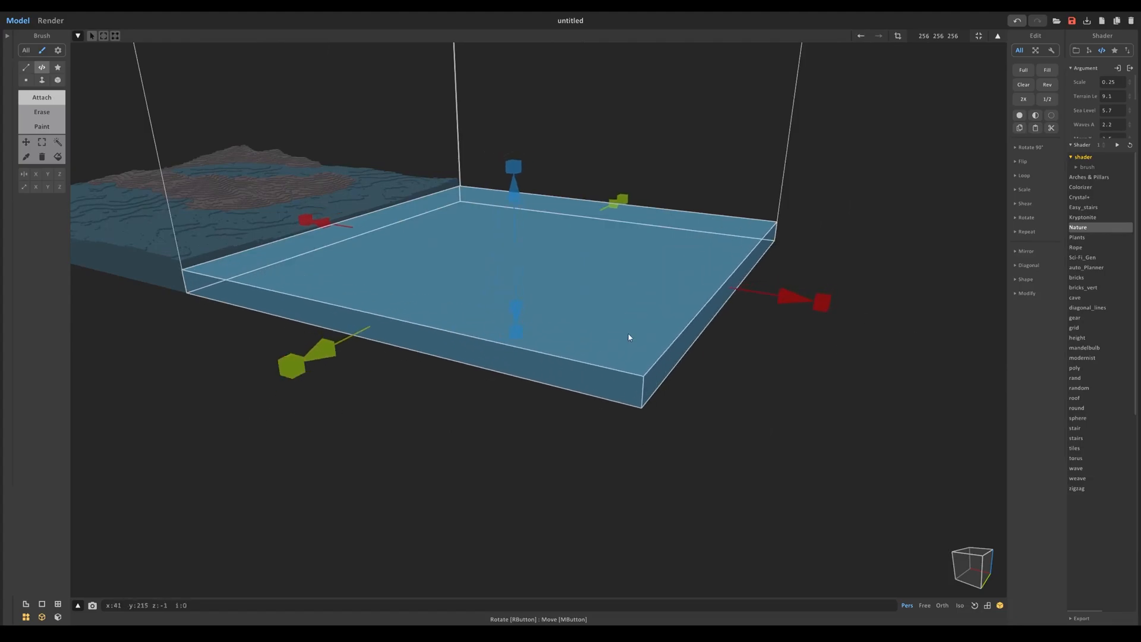
Reset the Nature shader's arguments and set terrain level 1.5, sea level 2.1 and waves 2.1 for the seabed
left_click(1130, 145)
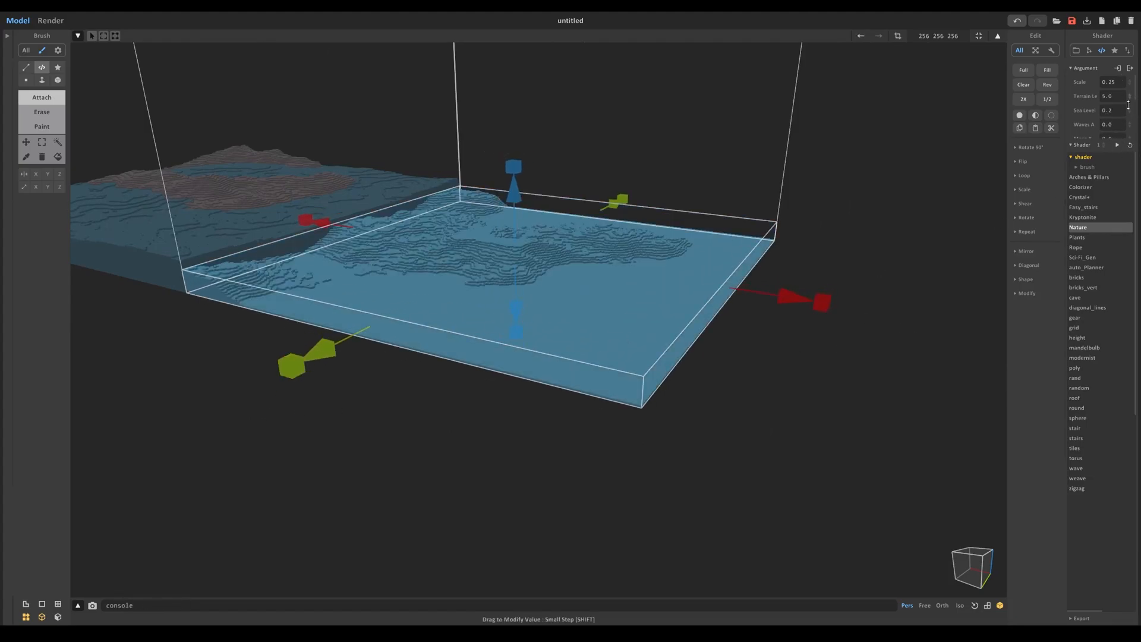
left_click_drag(1129, 110, 1140, 176)
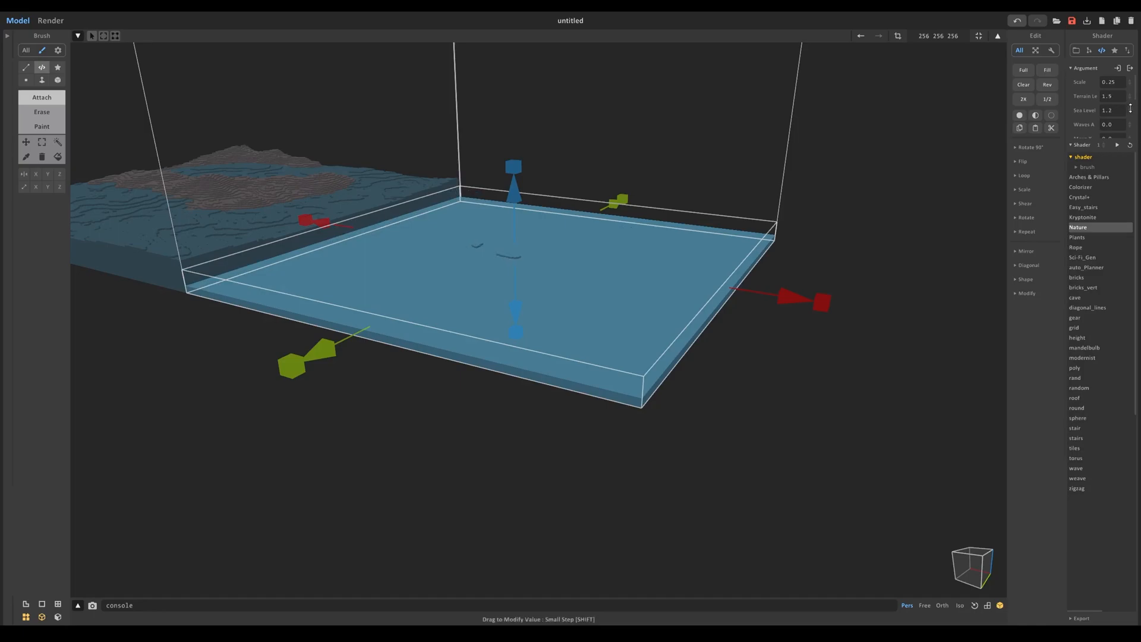
left_click_drag(1131, 126, 1134, 72)
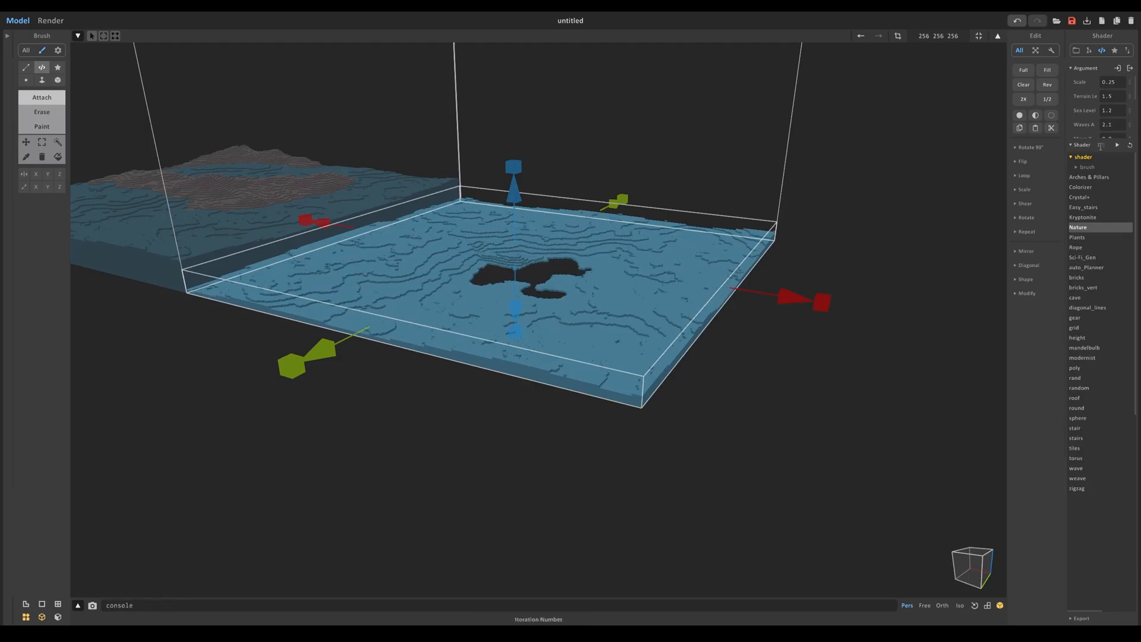
left_click_drag(1130, 111, 1128, 85)
mouse_move(684, 238)
right_mouse_down()
mouse_move(670, 232)
mouse_move(690, 202)
mouse_move(726, 224)
mouse_move(697, 252)
right_mouse_up()
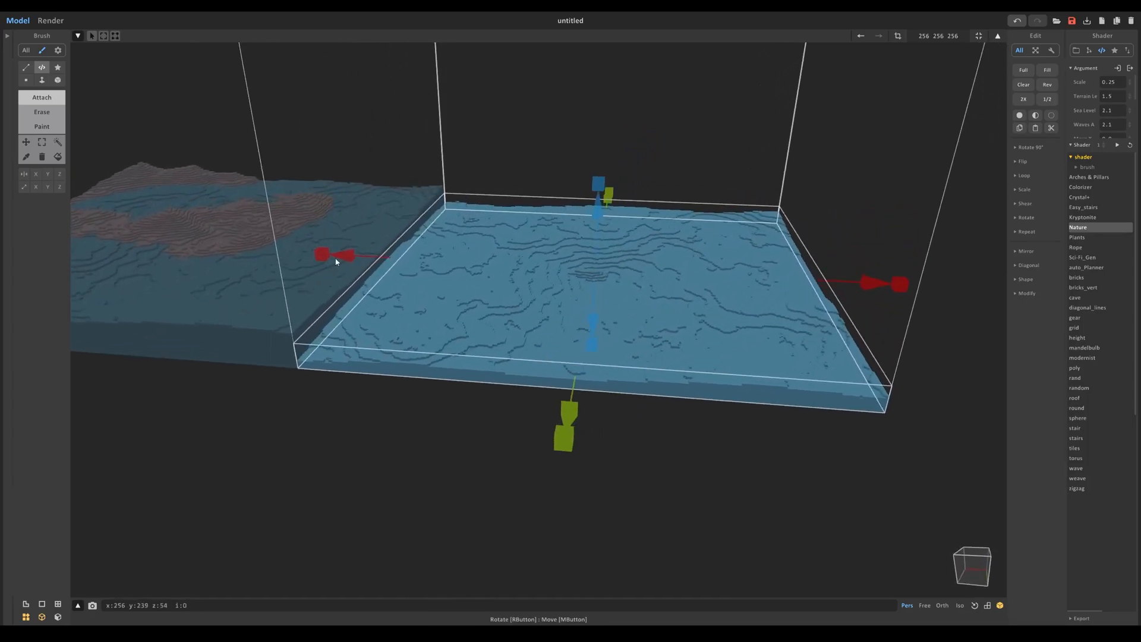
Fill the low rippled seabed with the sand palette colour 163 156 138
left_click(8, 36)
left_click(18, 540)
left_click(121, 156)
left_click(431, 274)
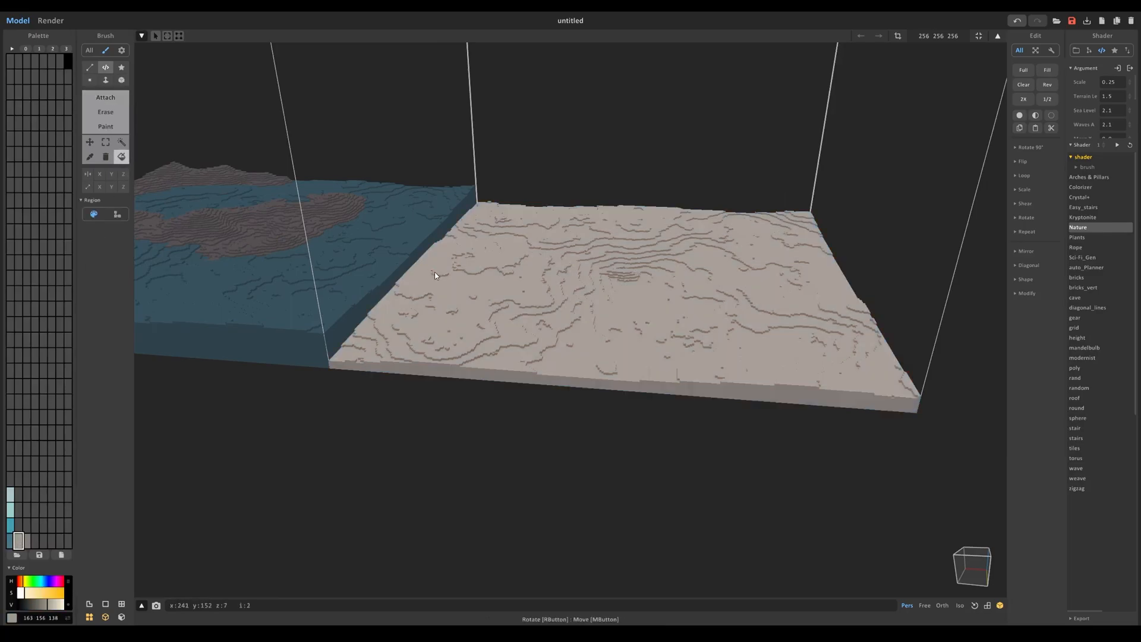
Fit the model bounds to their voxels and move the sand seabed into place beneath the island terrain
key("Tab")
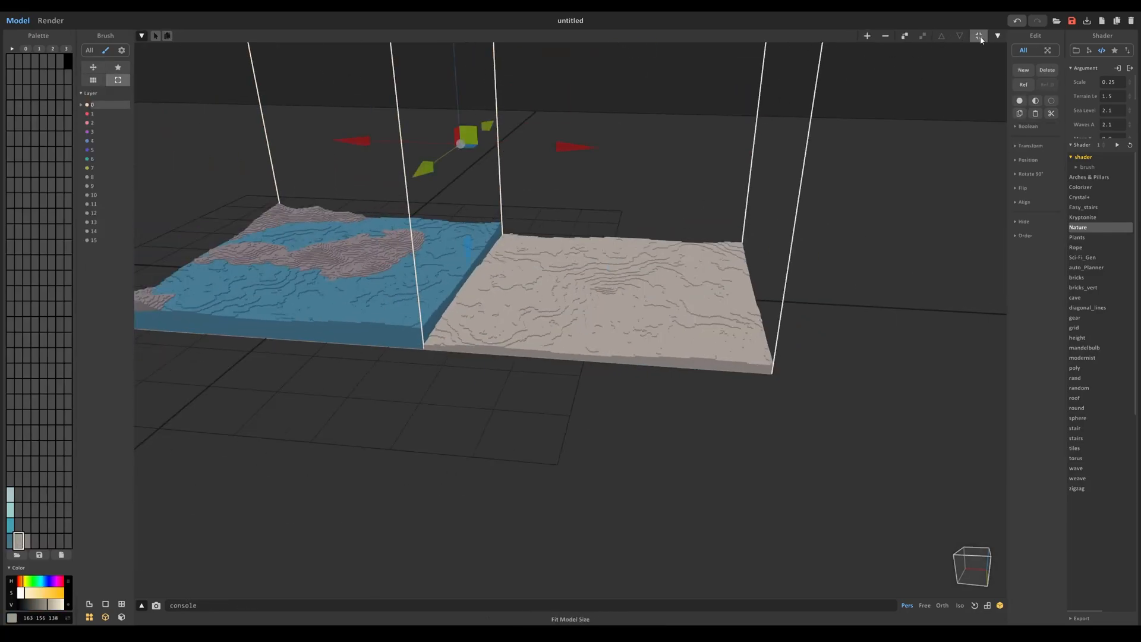
left_click(979, 37)
middle_click_drag(538, 274, 679, 283)
left_click(731, 342)
left_click_drag(830, 295, 551, 281)
Examine the water over the sand seabed in the render from above and from the side
left_click(53, 21)
mouse_move(493, 392)
right_mouse_down()
mouse_move(476, 384)
mouse_move(556, 377)
mouse_move(541, 418)
right_mouse_up()
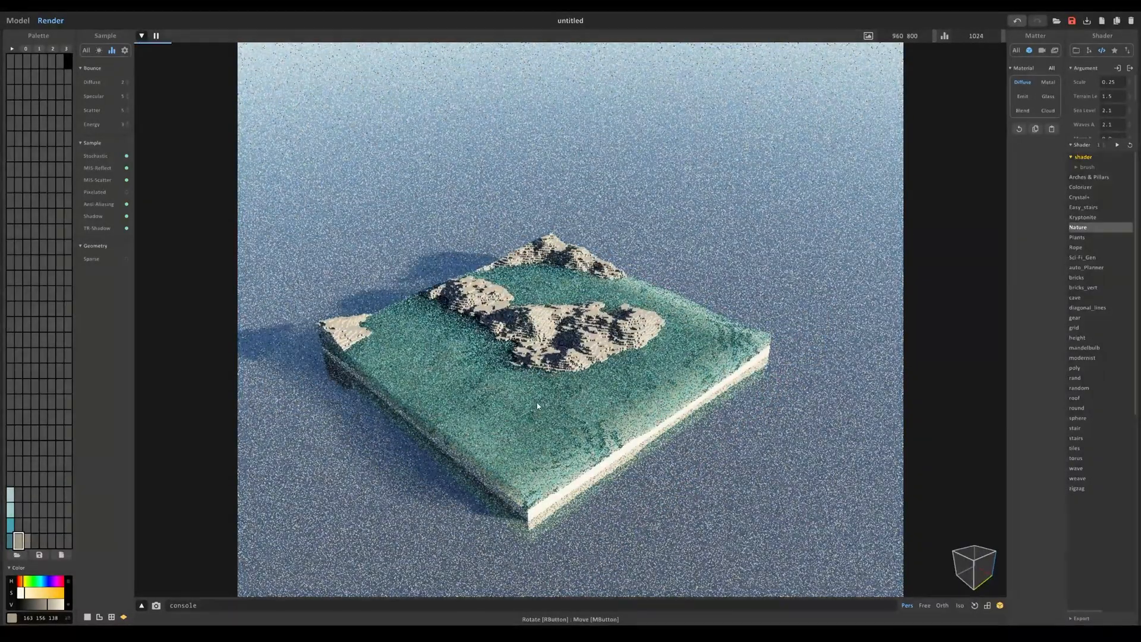
right_click_drag(593, 412, 659, 364)
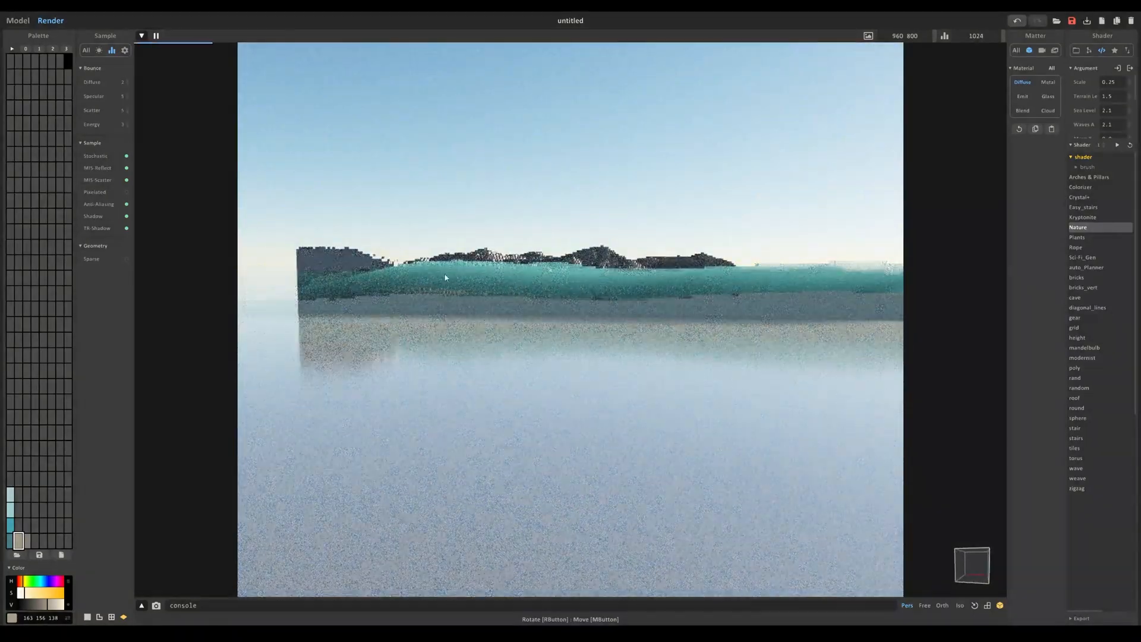
Lower the sand seabed slightly so it sits beneath the water block
left_click(17, 21)
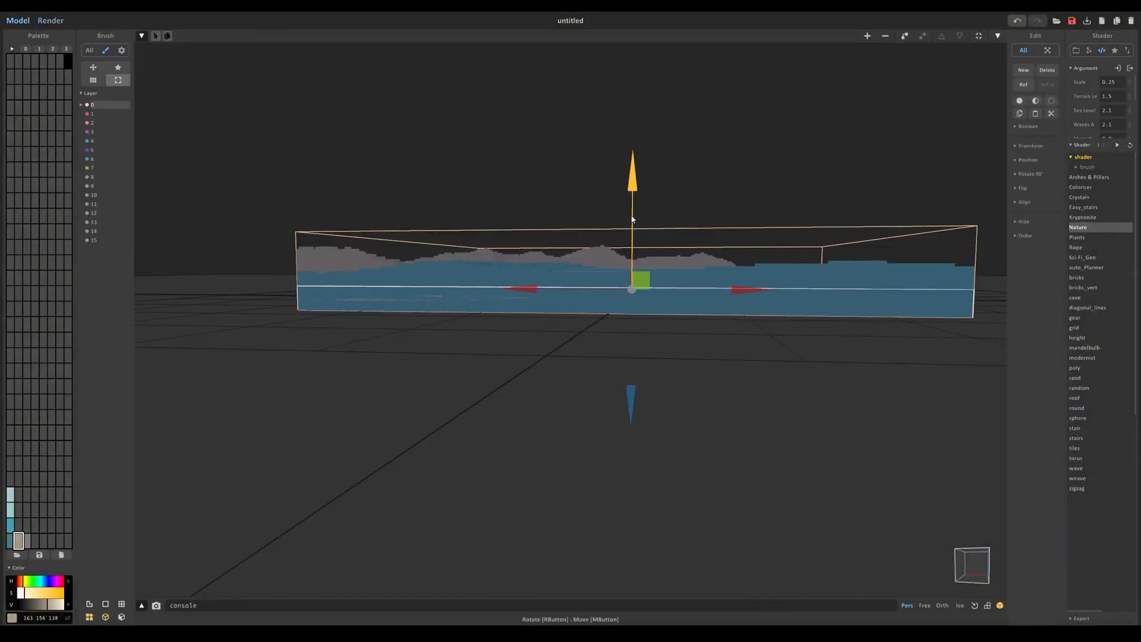
left_click_drag(634, 218, 633, 226)
right_click_drag(634, 226, 500, 266)
scroll(499, 266, "down", 3)
Compare the sand layer's fit under the water in the render and the model, from low and high angles
left_click(51, 21)
right_click_drag(353, 190, 309, 179)
scroll(349, 233, "down", 2)
scroll(382, 261, "up", 2)
scroll(309, 179, "up", 1)
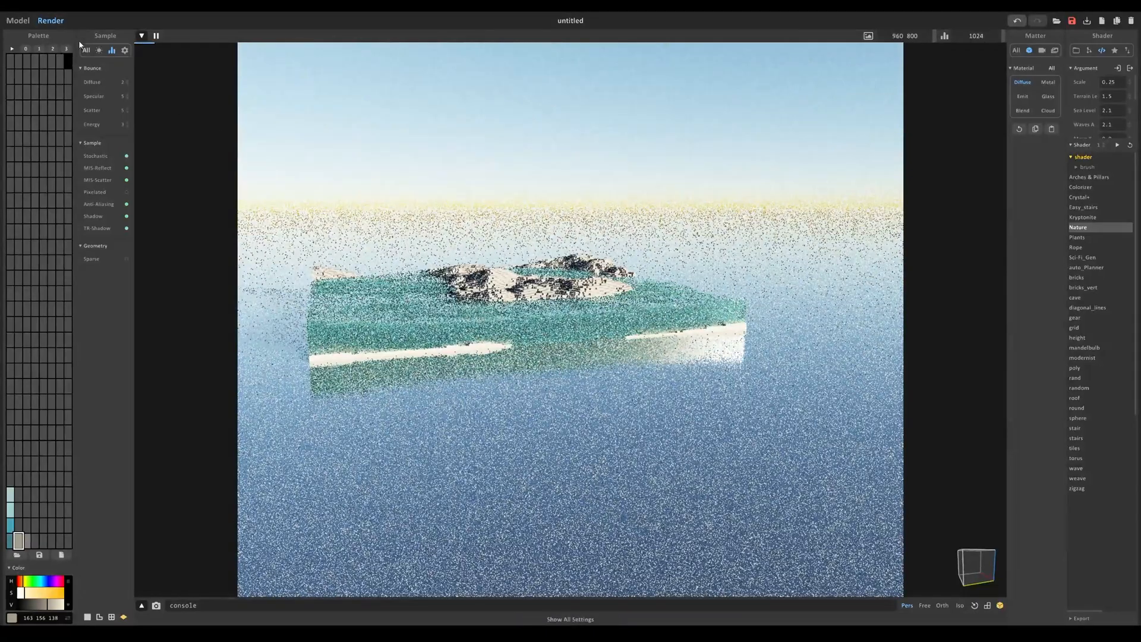
left_click(17, 21)
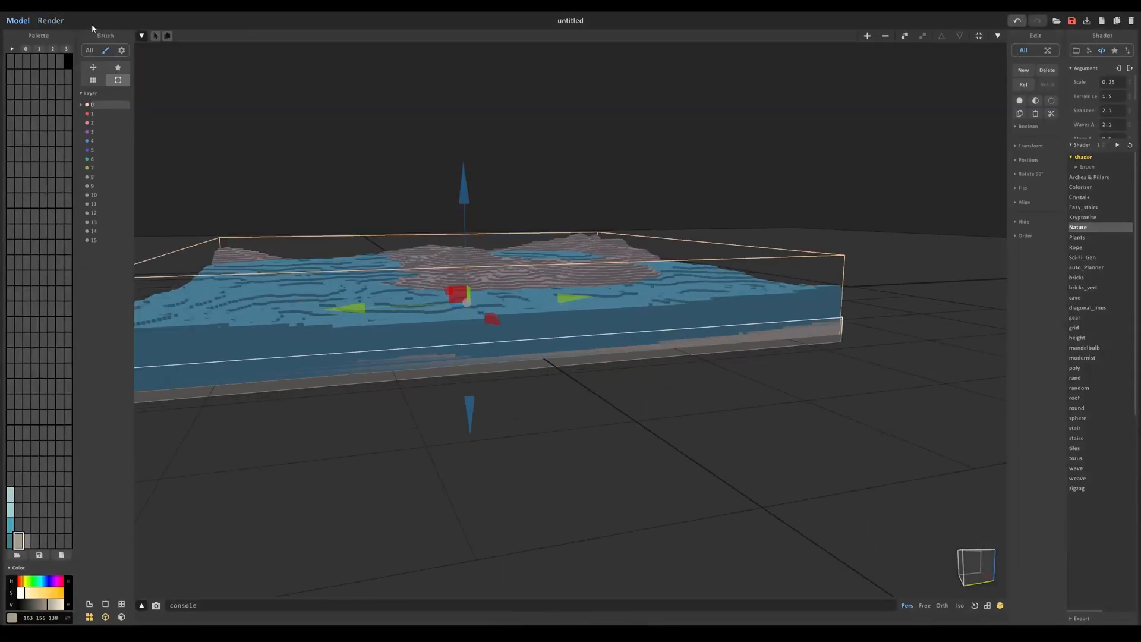
left_click(51, 21)
right_click_drag(535, 321, 607, 452)
scroll(606, 452, "down", 3)
scroll(607, 452, "up", 2)
middle_click_drag(598, 515, 622, 415)
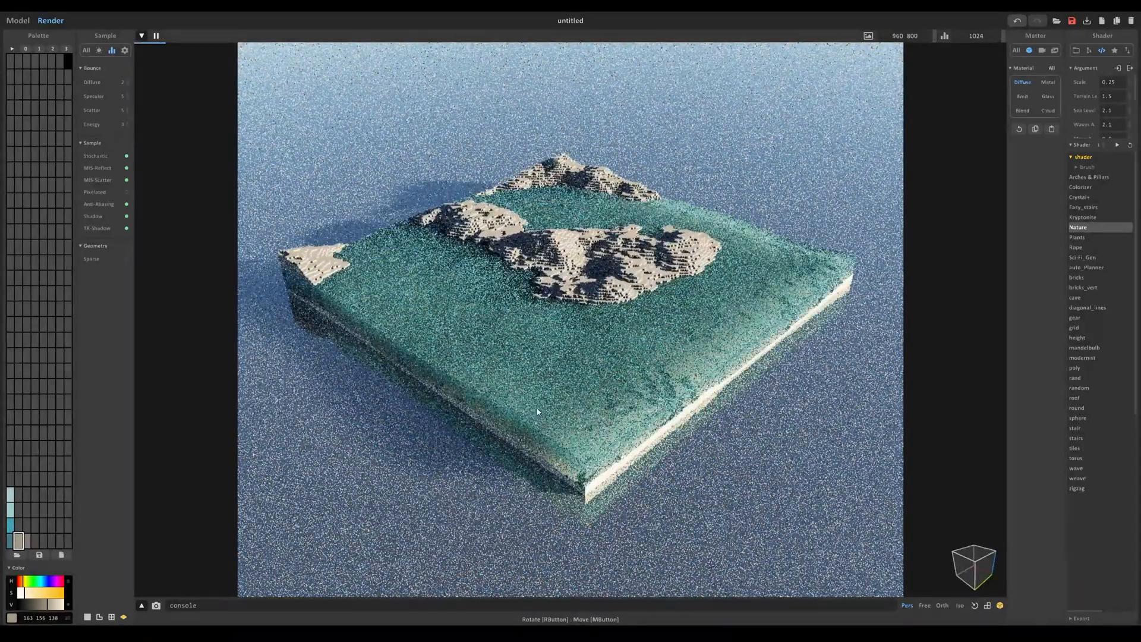
Paint short bright blue (66, 162, 180) wave streaks on the water in front of the main island with a size-2 voxel brush
left_click(11, 525)
left_click(18, 21)
right_click_drag(410, 317, 493, 312)
key("Tab")
scroll(492, 312, "up", 2)
left_click(101, 124)
scroll(390, 270, "up", 2)
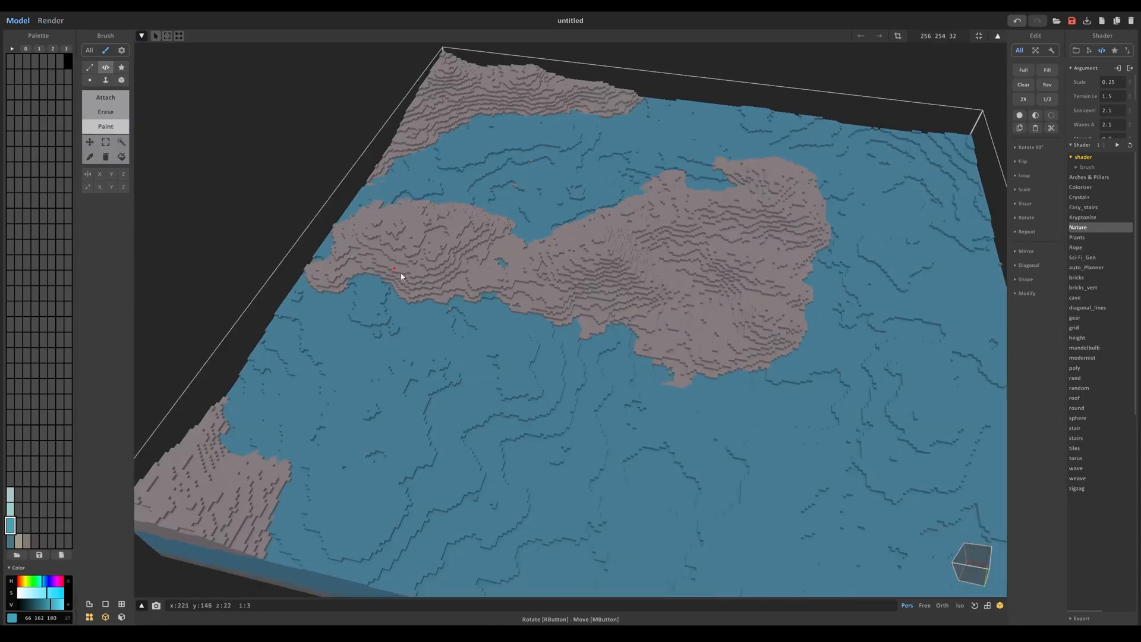
scroll(390, 271, "up", 2)
left_click_drag(453, 327, 441, 333)
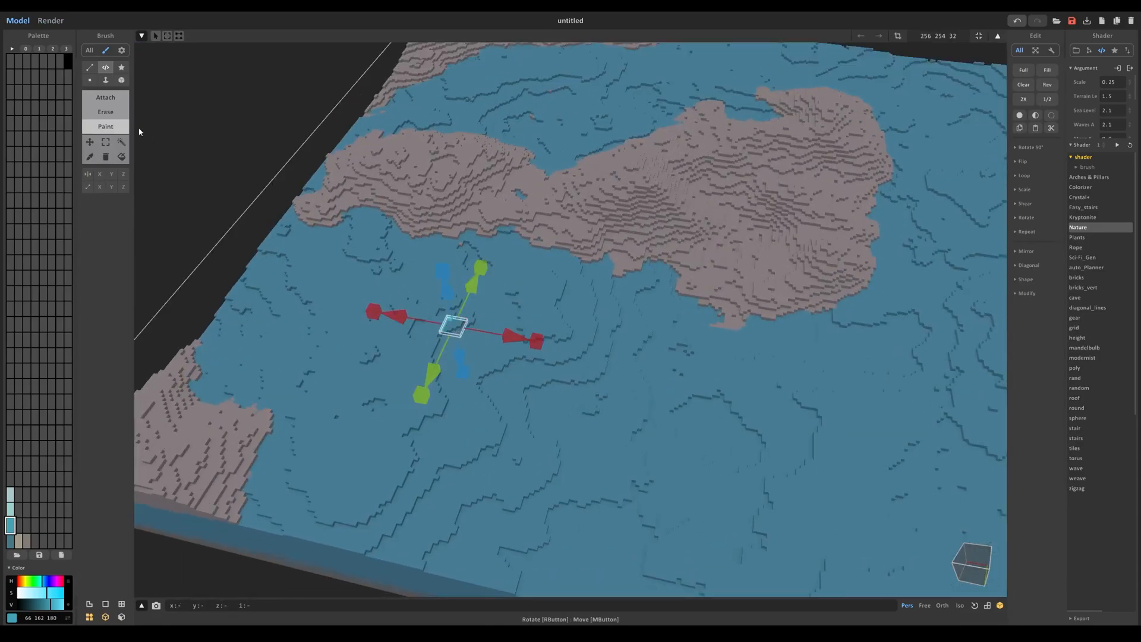
left_click(89, 79)
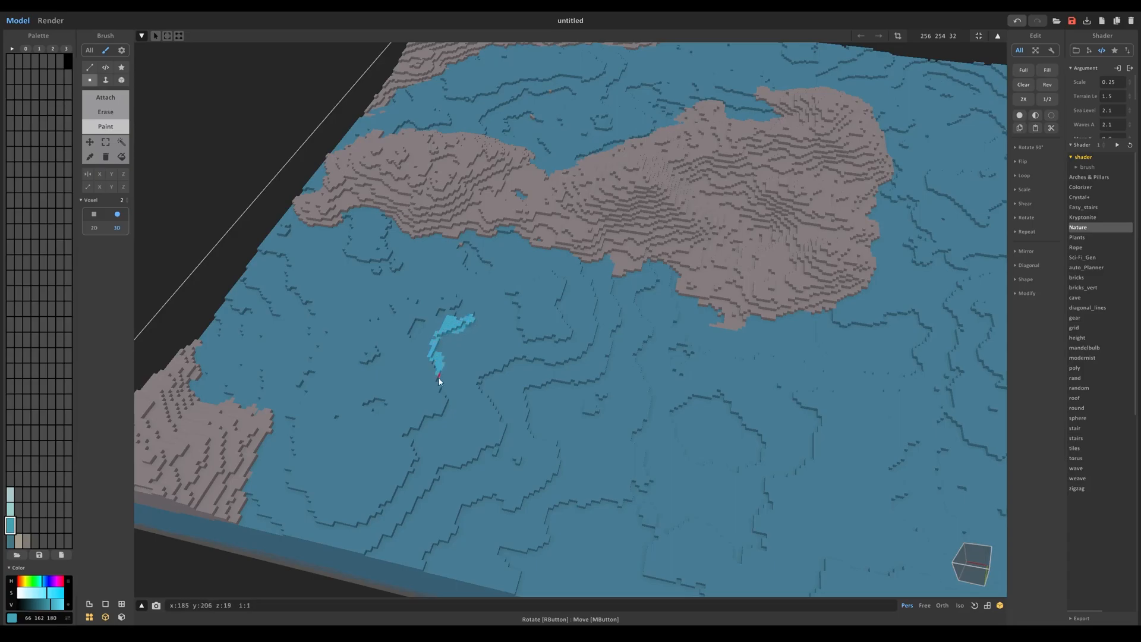
left_click_drag(566, 352, 571, 344)
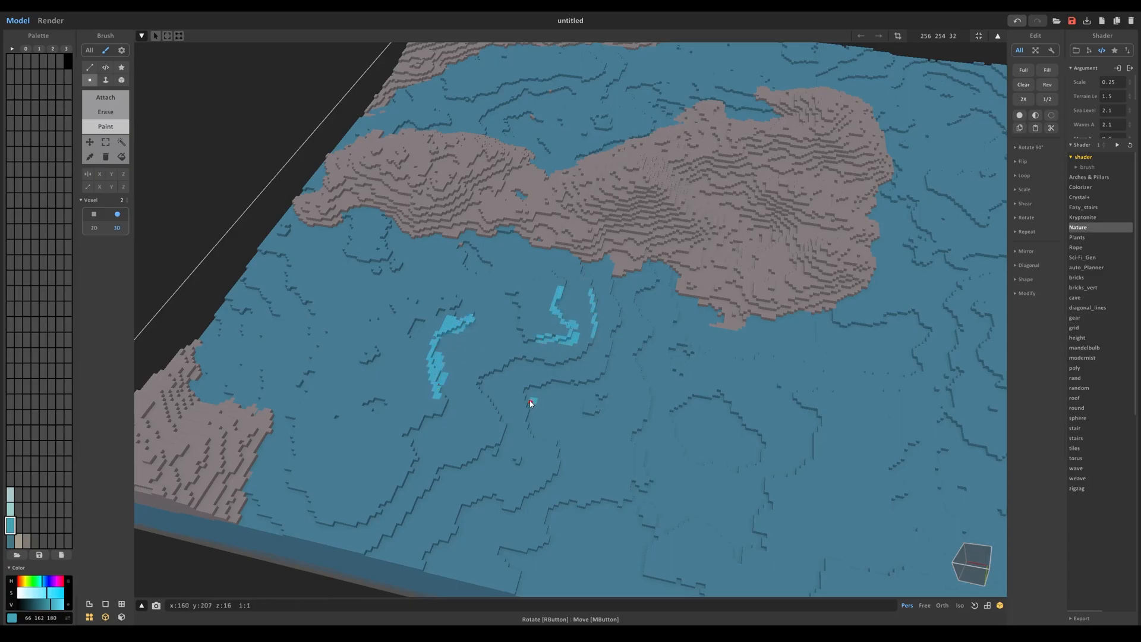
left_click_drag(531, 404, 552, 458)
mouse_move(541, 528)
left_mouse_down()
mouse_move(551, 504)
mouse_move(612, 492)
left_mouse_up()
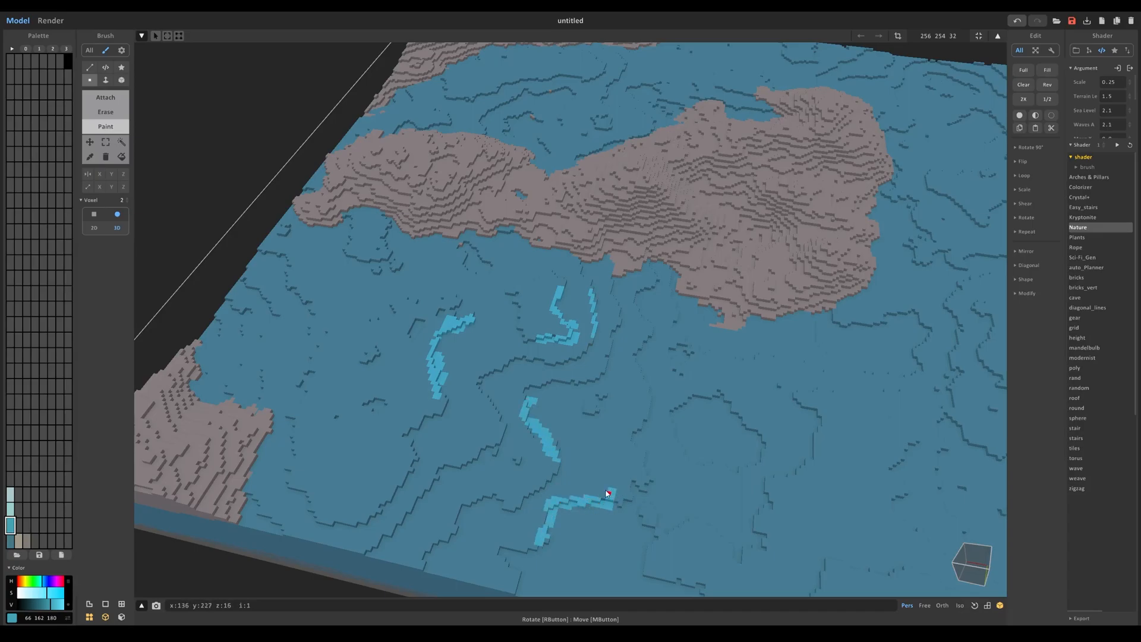
scroll(551, 440, "down", 3)
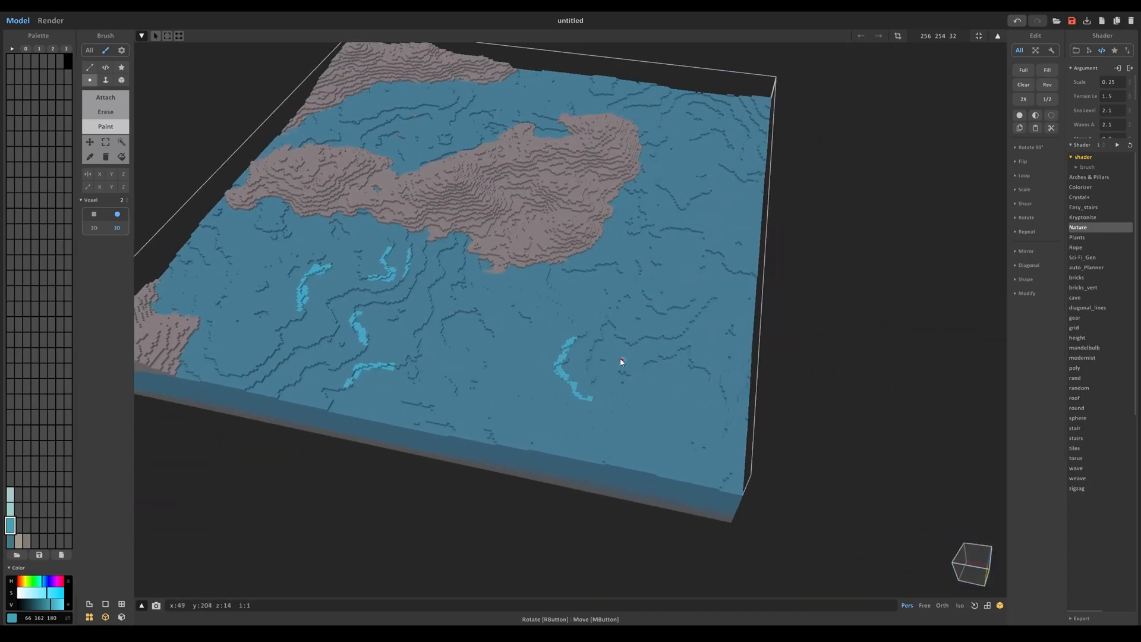
Paint more bright blue wave streaks across the rest of the water, behind and around the islands
right_click_drag(687, 327, 649, 291)
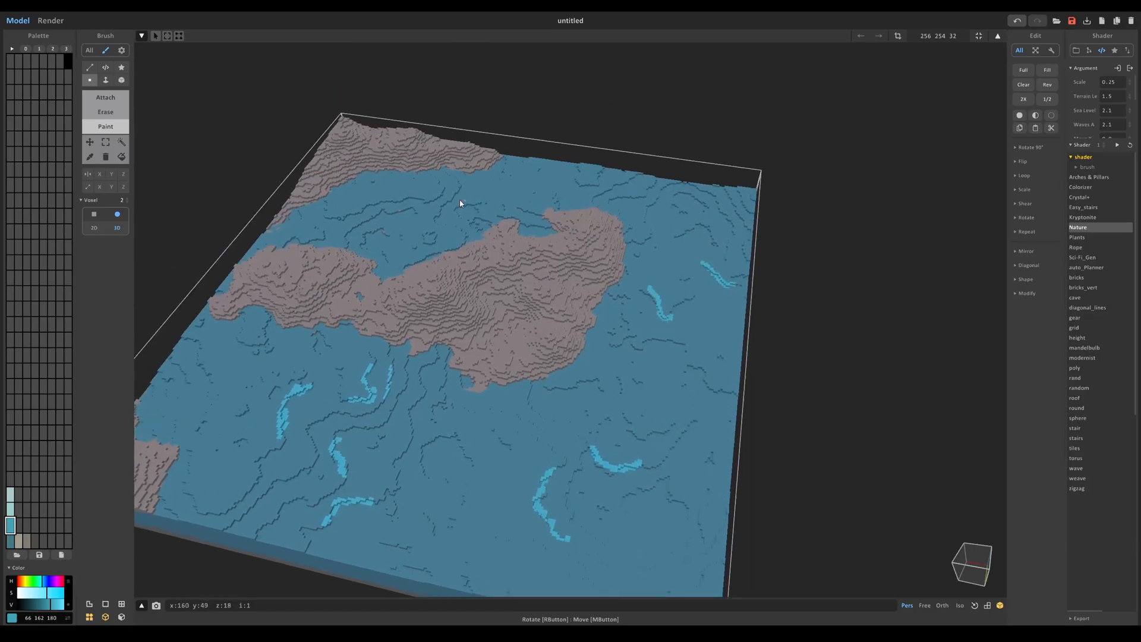
middle_click_drag(363, 235, 523, 210)
left_click_drag(362, 305, 393, 351)
left_click_drag(394, 434, 424, 461)
middle_click_drag(482, 452, 378, 420)
left_click_drag(554, 503, 576, 461)
left_click_drag(747, 294, 798, 327)
right_click_drag(800, 332, 376, 258)
Set the paint colour to pale aqua (155, 205, 200) and select all the rocky island terrain
left_click(449, 319, "alt")
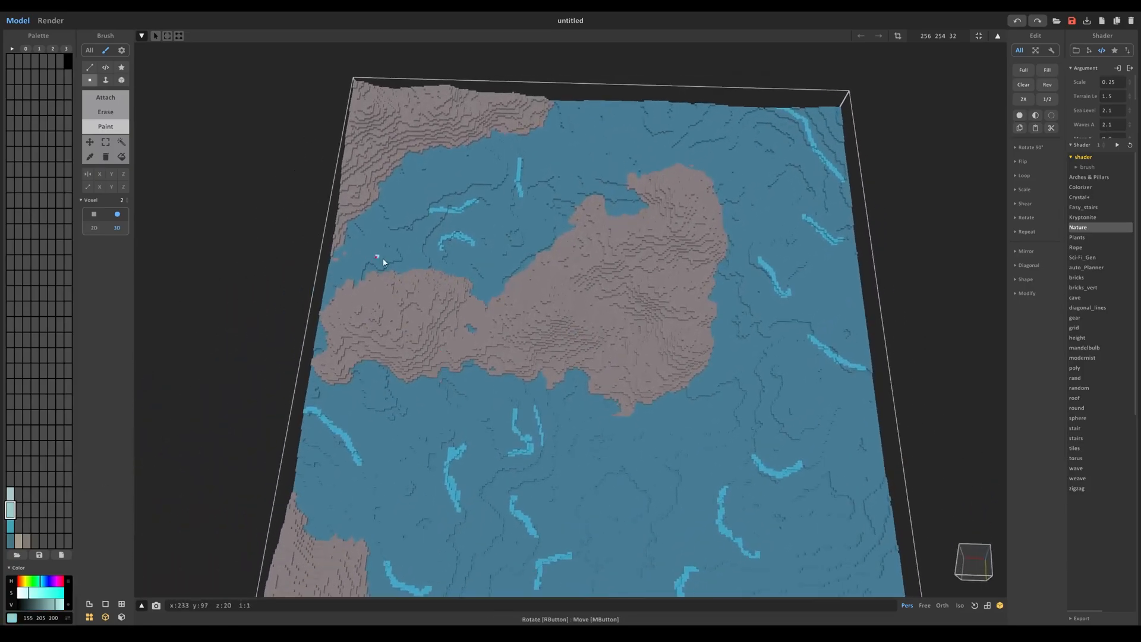
right_click_drag(574, 416, 415, 332)
scroll(476, 332, "up", 3)
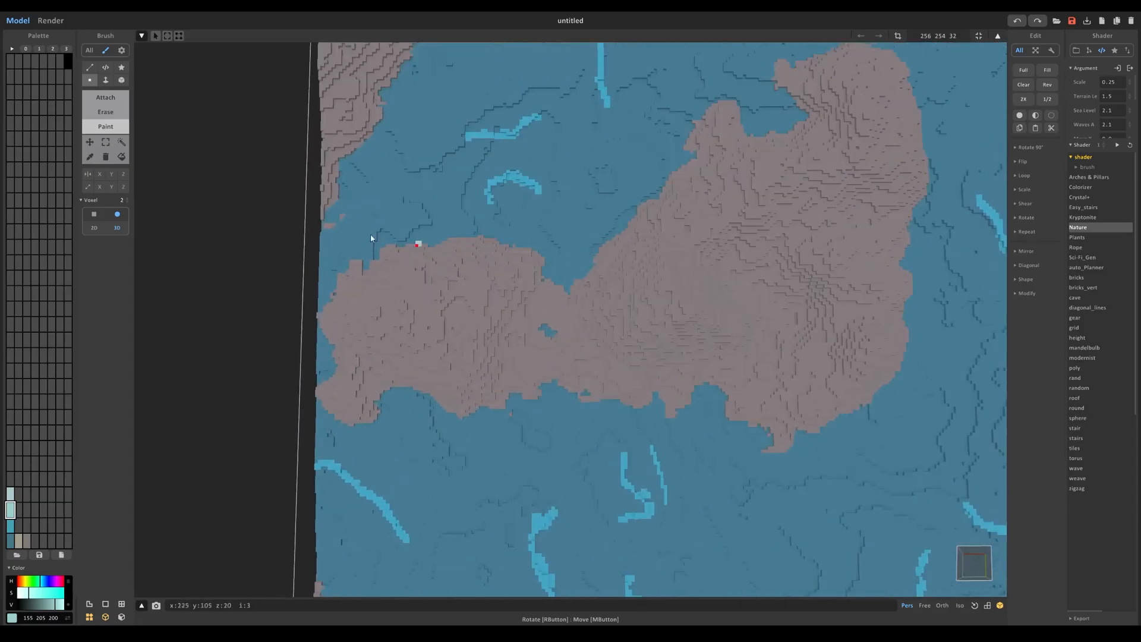
left_click(122, 142)
left_click(400, 254)
left_click(105, 126)
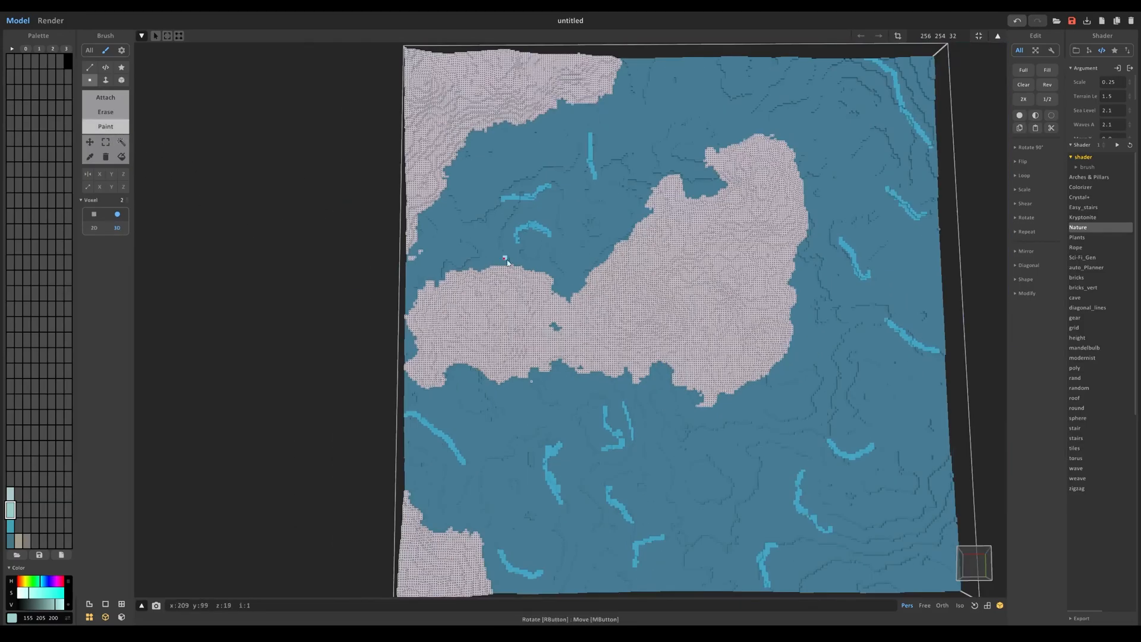
Paint pale aqua foam along all the island shorelines with a size-4 voxel brush and render the result
middle_click_drag(455, 144, 466, 233)
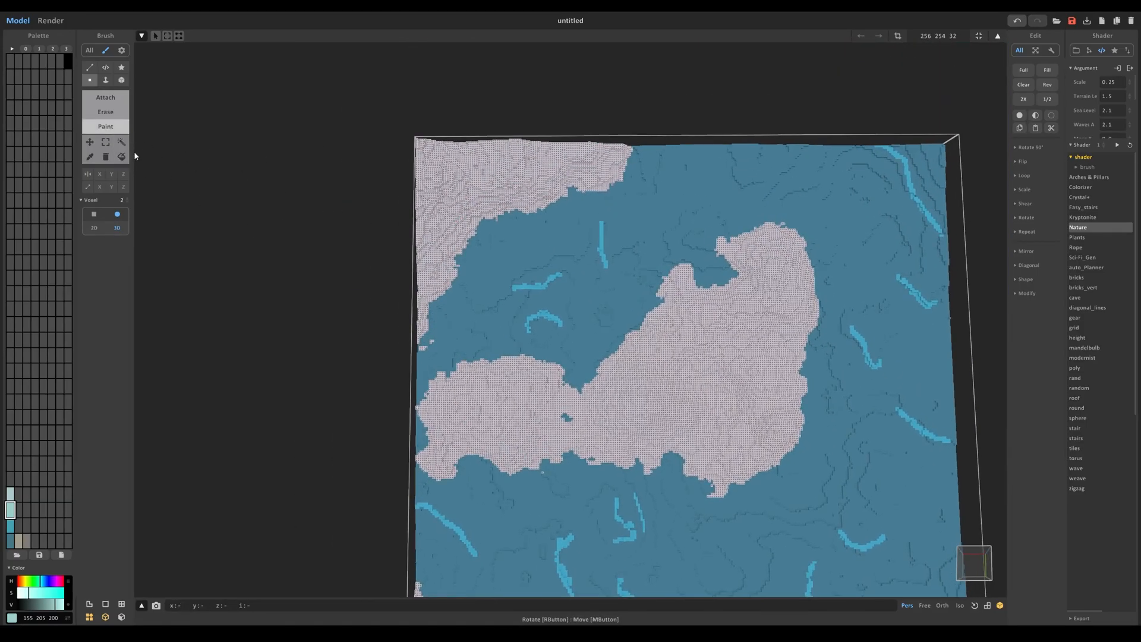
left_click(126, 199)
left_click(632, 146)
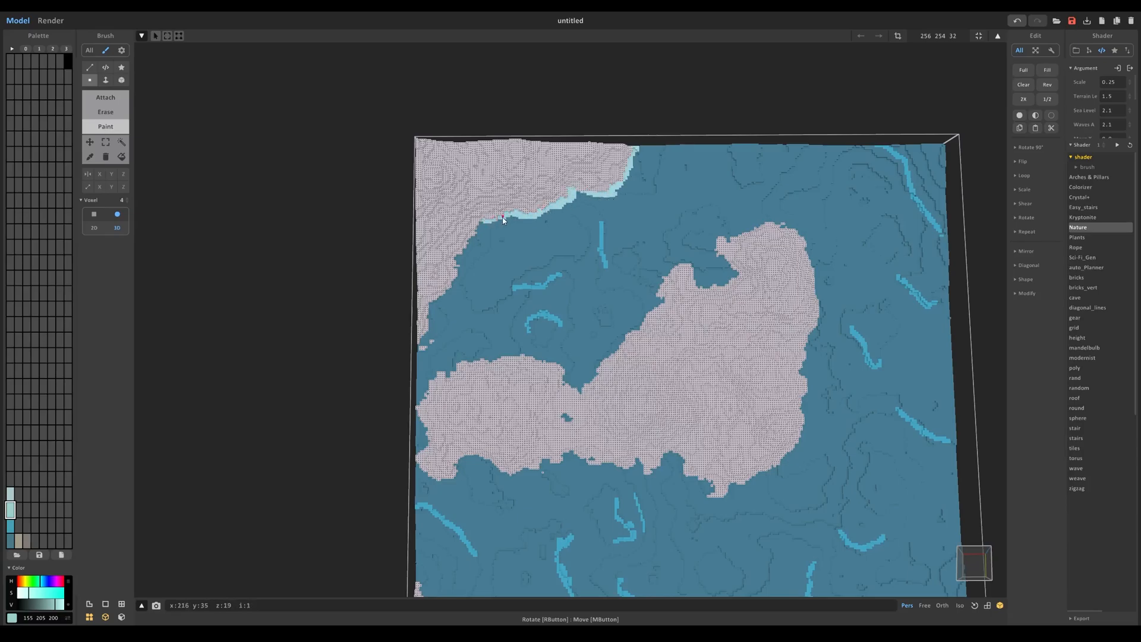
left_click_drag(462, 244, 419, 344)
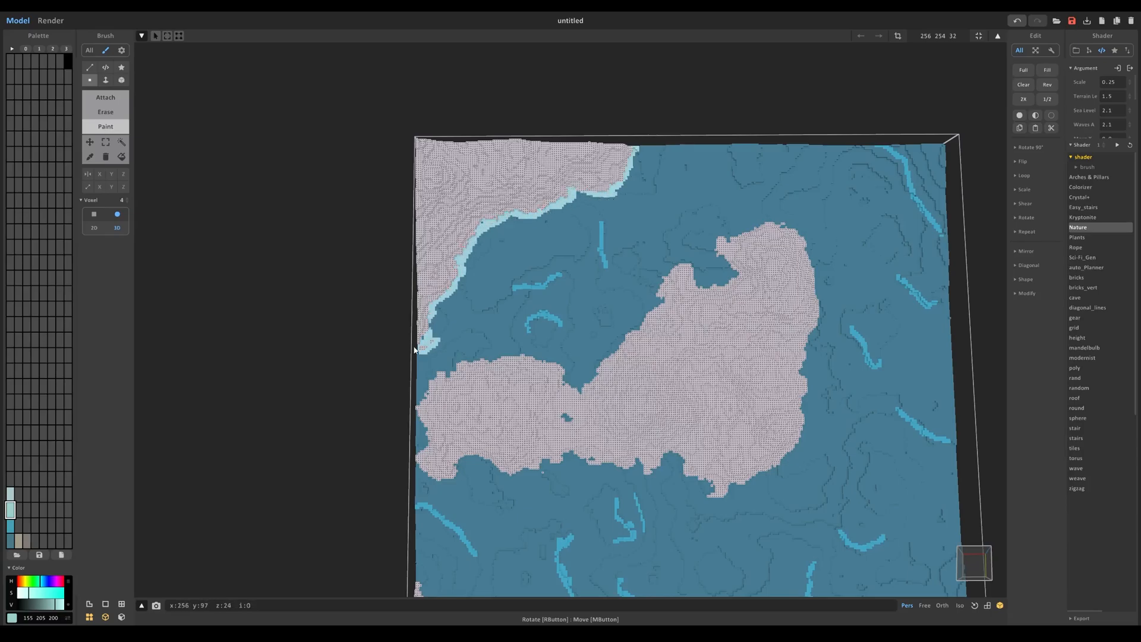
mouse_move(437, 484)
left_mouse_down()
mouse_move(550, 464)
mouse_move(764, 479)
mouse_move(805, 386)
mouse_move(820, 298)
mouse_move(730, 243)
mouse_move(607, 359)
mouse_move(541, 357)
mouse_move(426, 385)
left_mouse_up()
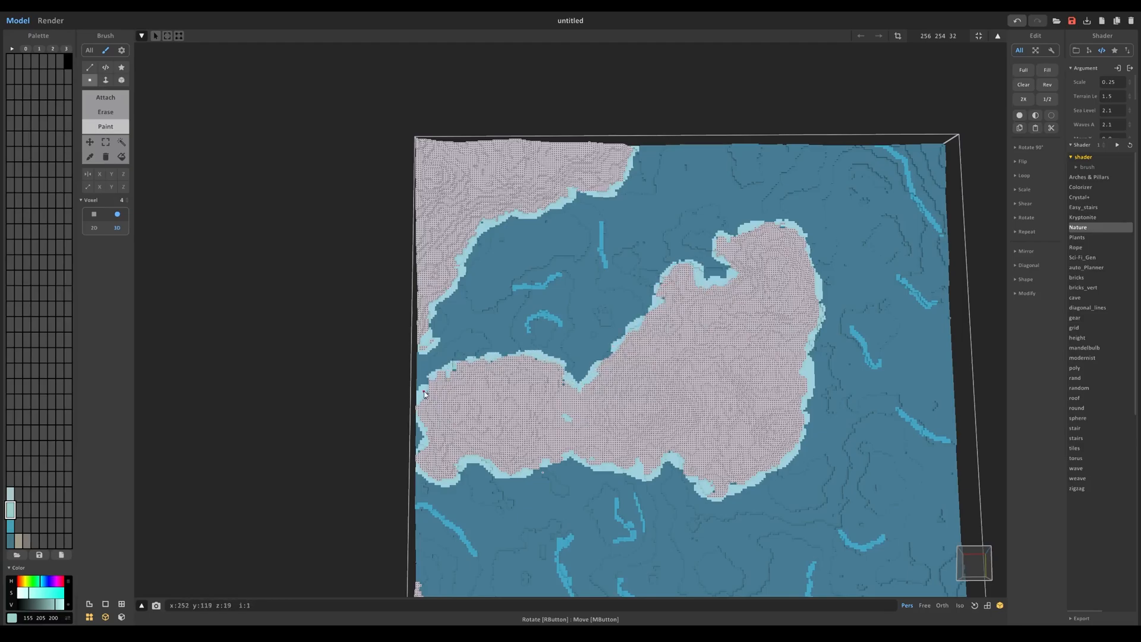
middle_click_drag(512, 423, 535, 245)
left_click_drag(444, 405, 508, 451)
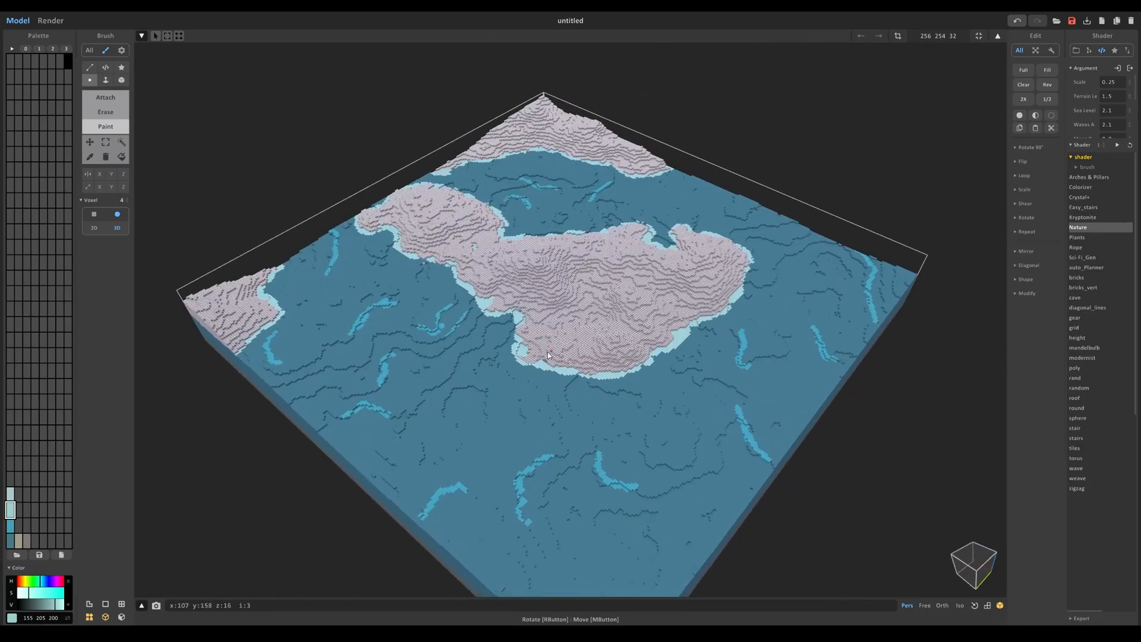
left_click(51, 21)
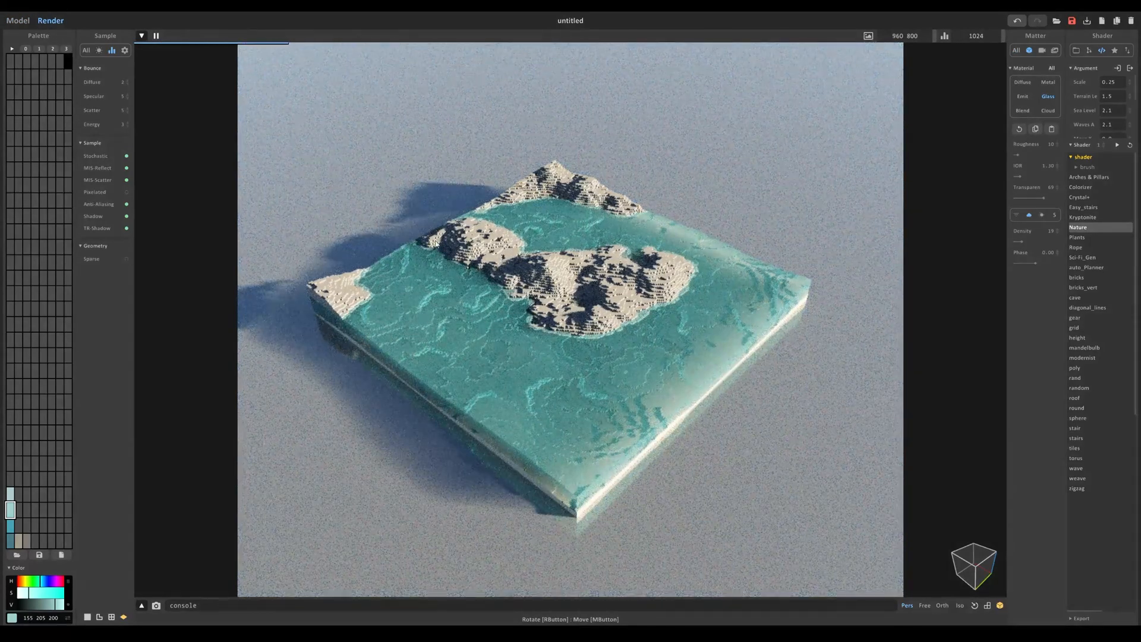
Paint whiter foam (171, 200, 202) onto the wave streaks in the water in front of the main island
left_click(23, 22)
right_click_drag(327, 188, 356, 220)
scroll(357, 220, "up", 5)
left_click(10, 494)
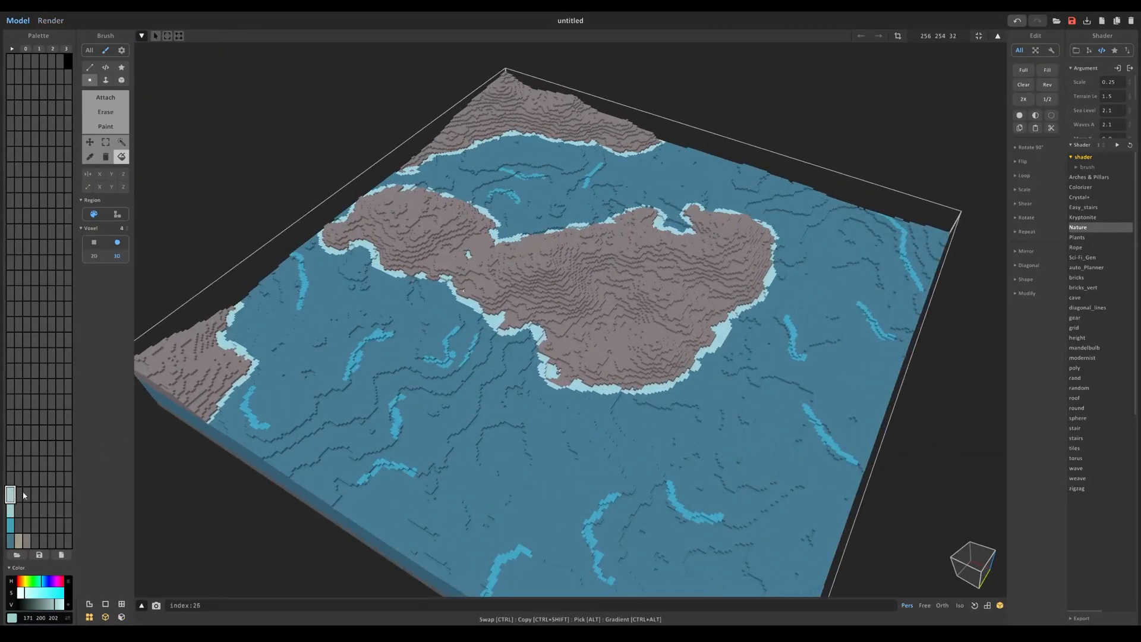
scroll(308, 492, "up", 5)
left_click(113, 127)
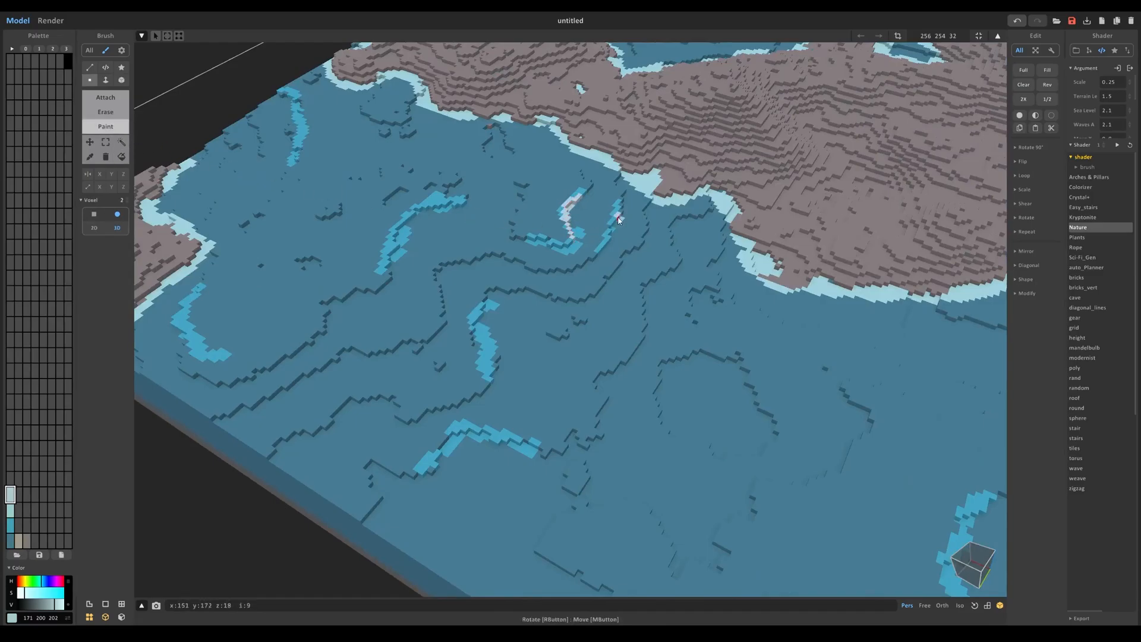
left_click_drag(471, 330, 489, 375)
left_click_drag(459, 442, 516, 449)
left_click_drag(385, 264, 446, 203)
left_click_drag(295, 98, 305, 142)
left_click_drag(196, 297, 202, 346)
Paint the same whitish foam onto the remaining wave streaks toward the outer edges of the sea
scroll(487, 387, "down", 3)
mouse_move(797, 440)
middle_mouse_down()
mouse_move(451, 326)
mouse_move(506, 318)
middle_mouse_up()
left_click_drag(445, 308, 404, 393)
left_click_drag(297, 363, 237, 408)
middle_click_drag(750, 211, 613, 384)
left_click_drag(611, 381, 653, 445)
left_click_drag(614, 270, 620, 312)
left_click_drag(712, 249, 739, 286)
mouse_move(679, 174)
middle_mouse_down()
mouse_move(711, 216)
mouse_move(784, 263)
middle_mouse_up()
scroll(267, 154, "down", 3)
Render the foamy seascape and examine the water and islands from a closer angle
left_click(50, 20)
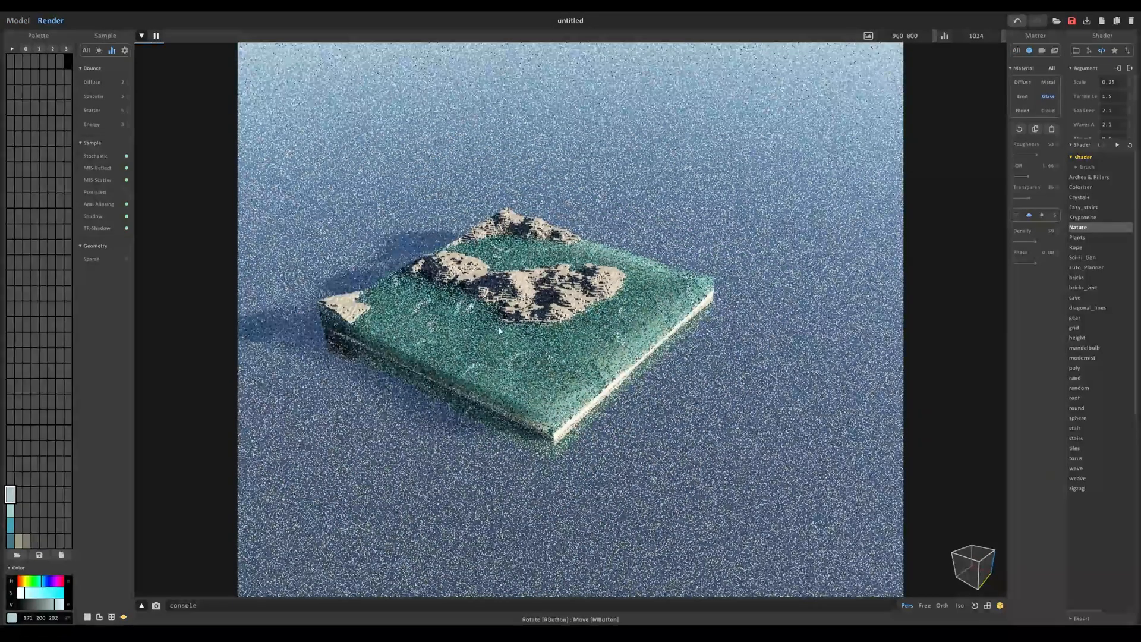
right_click_drag(489, 320, 462, 345)
scroll(463, 345, "up", 2)
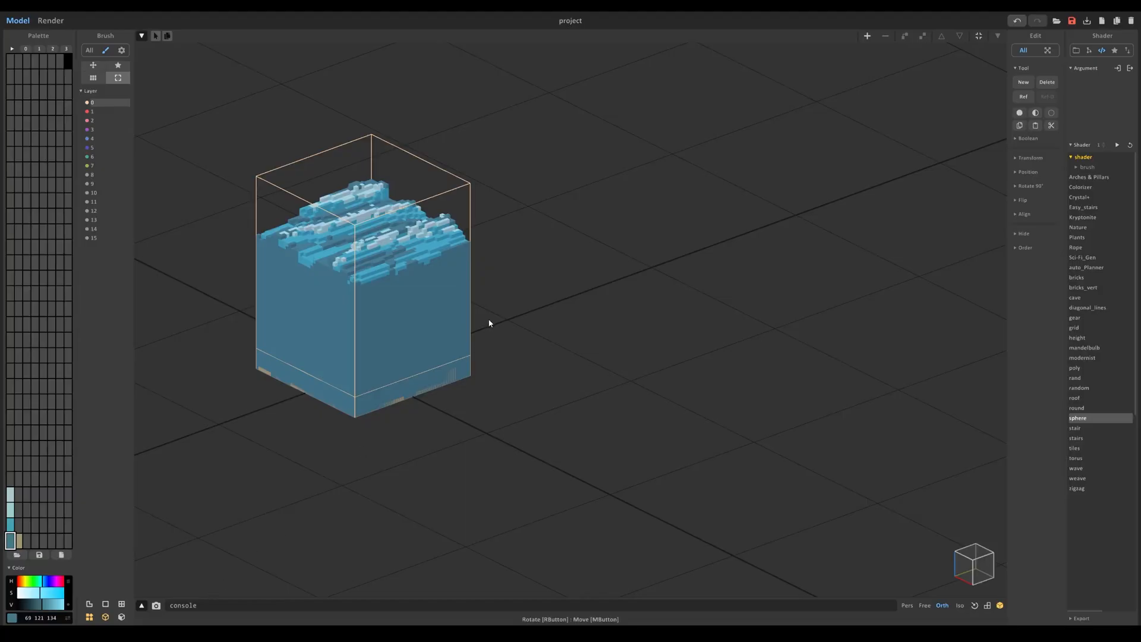
Add a new model beside the small water block and open it for voxel editing
left_click(867, 37)
left_click_drag(432, 346, 614, 431)
key("Tab")
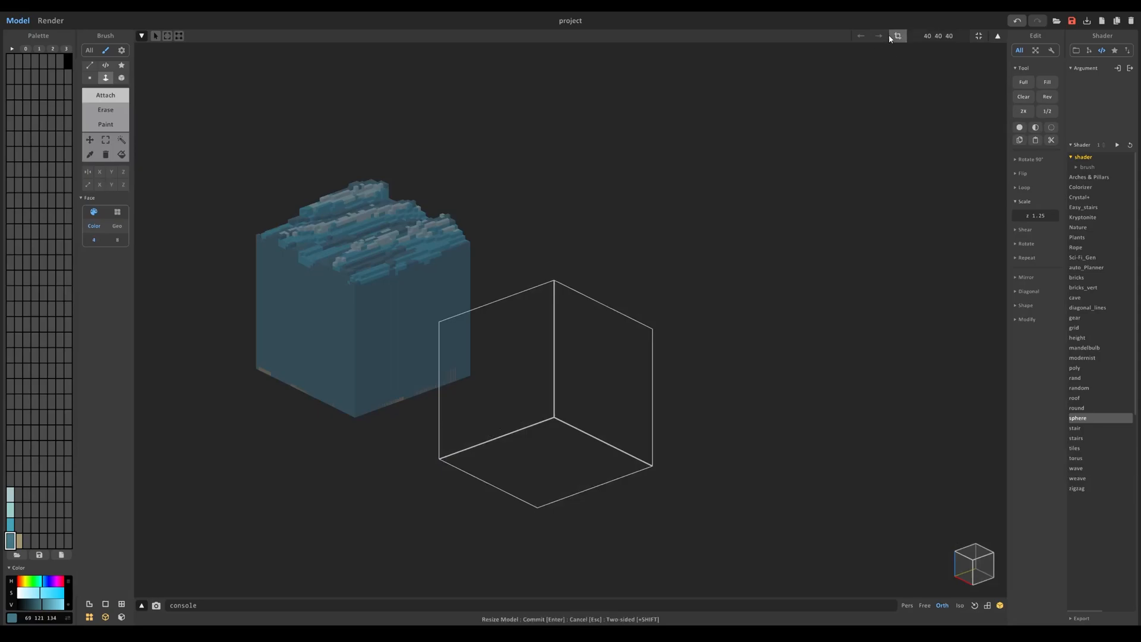
Enlarge the new model's bounds to 40 × 72 × 58 voxels
left_click(895, 36)
left_click_drag(667, 355, 754, 321)
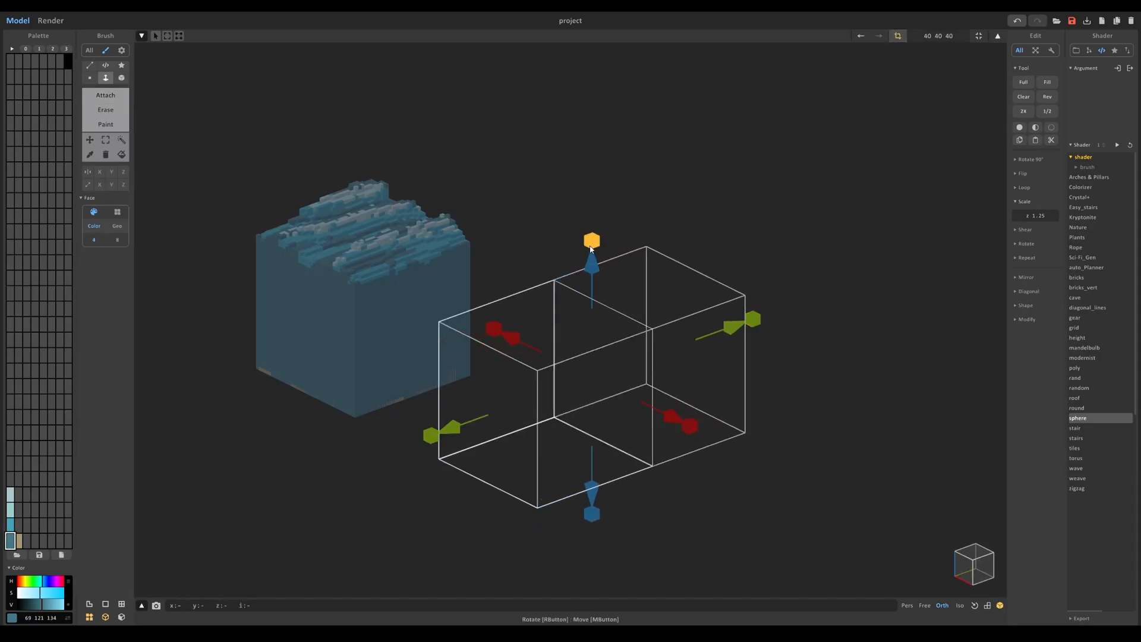
left_click_drag(591, 240, 591, 184)
right_click_drag(591, 183, 660, 323)
key("Tab")
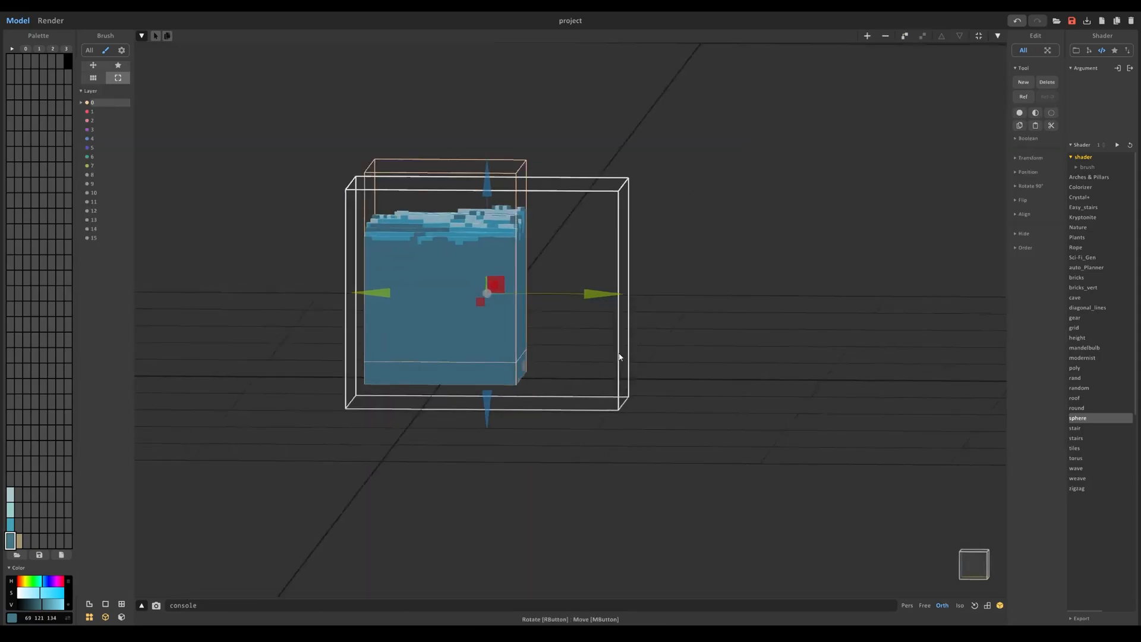
right_click_drag(617, 356, 690, 386)
key("Tab")
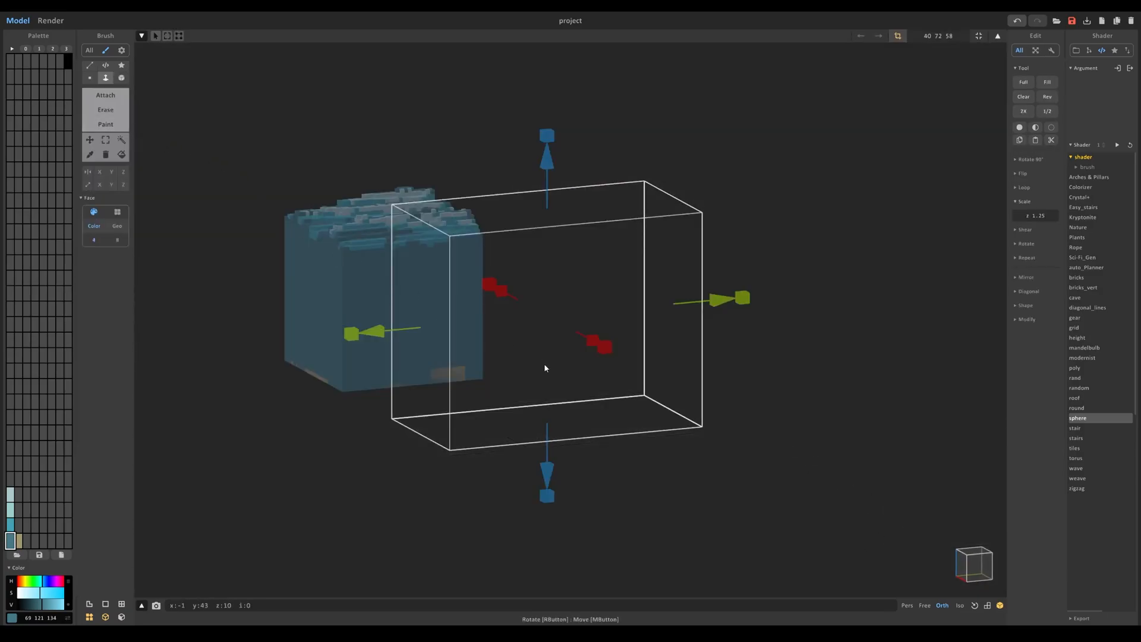
Face the model straight from the side and set the voxel brush to attach voxels
left_click(980, 570)
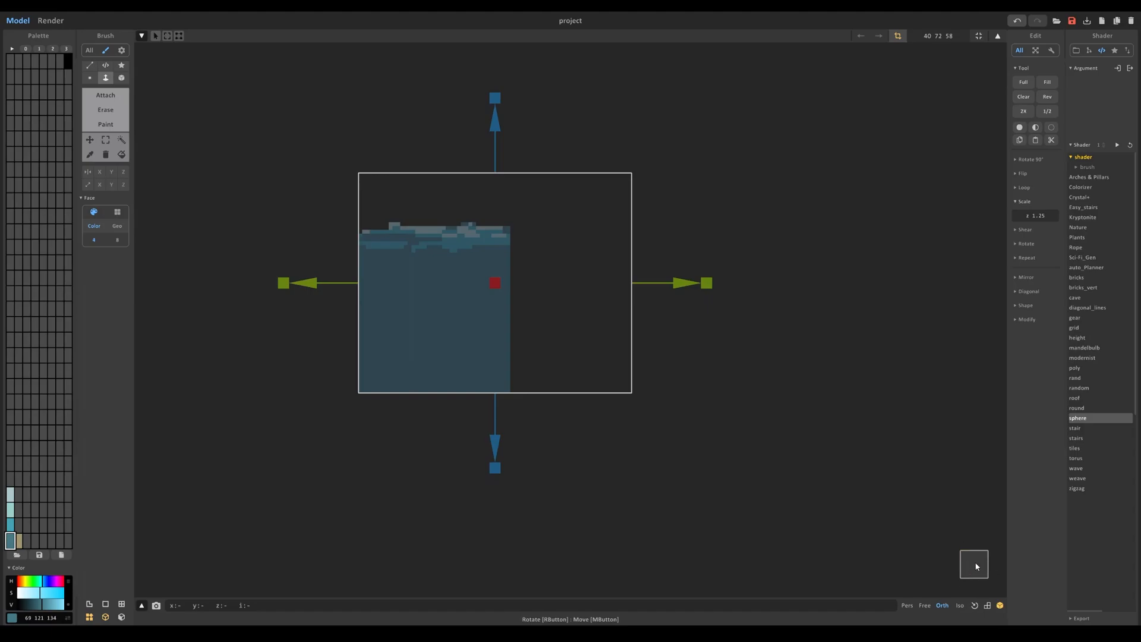
left_click(89, 78)
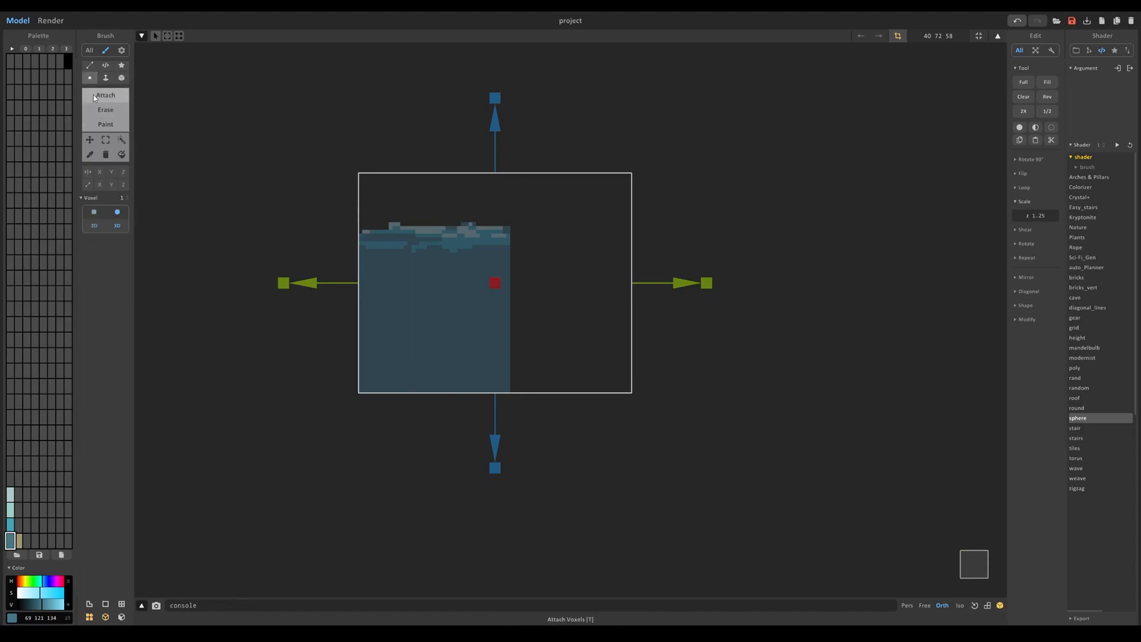
left_click(103, 95)
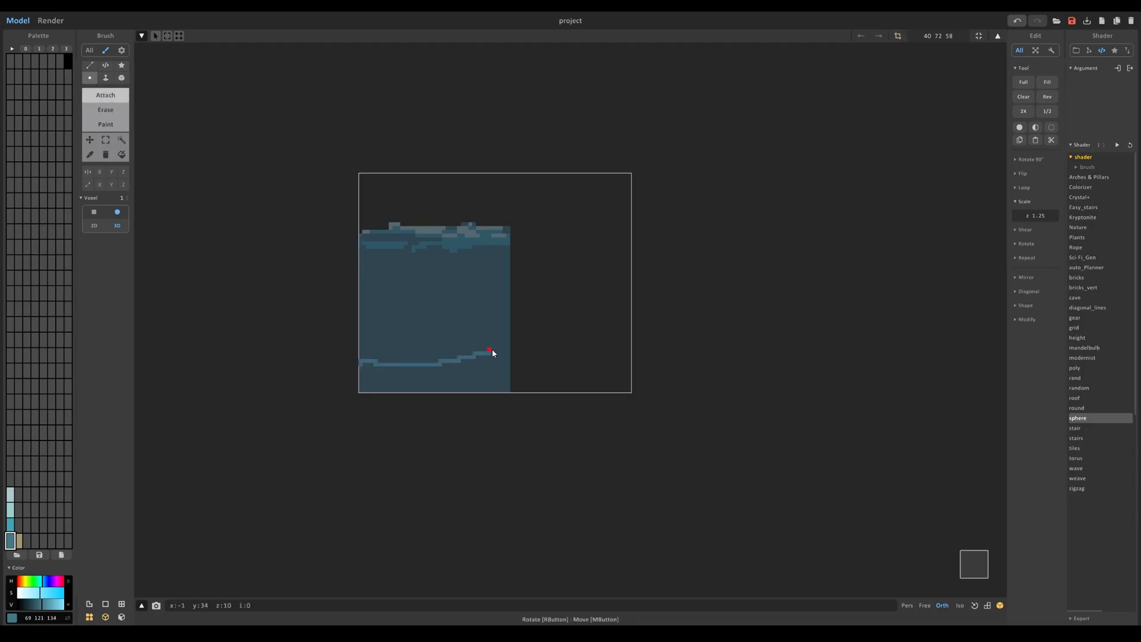
key("ctrl+z")
mouse_move(360, 364)
left_mouse_down()
mouse_move(459, 349)
mouse_move(424, 234)
mouse_move(561, 259)
mouse_move(633, 333)
left_mouse_up()
mouse_move(633, 333)
right_mouse_down()
mouse_move(595, 375)
mouse_move(645, 411)
right_mouse_up()
left_click(973, 562)
key("ctrl+z")
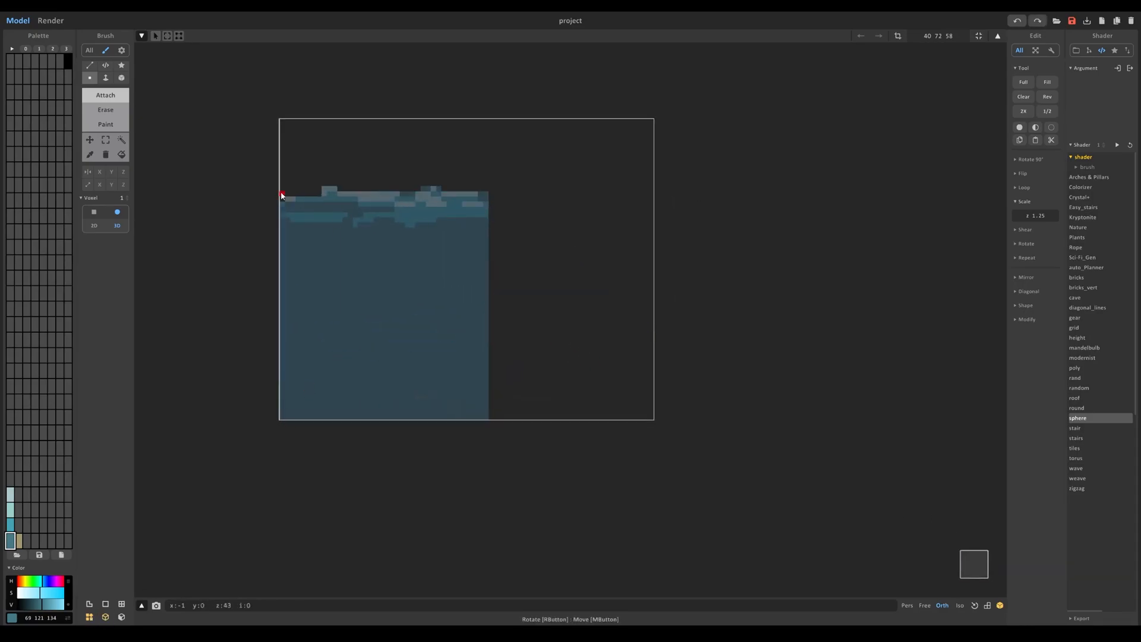
Hide the other model and draw a curling breaking-wave outline across the side of the empty volume
left_click(88, 613)
mouse_move(283, 355)
left_mouse_down()
mouse_move(472, 288)
mouse_move(415, 166)
mouse_move(689, 365)
mouse_move(410, 357)
mouse_move(426, 356)
mouse_move(400, 209)
mouse_move(590, 269)
mouse_move(654, 315)
left_mouse_up()
key("ctrl+z")
Fill the area under the wave outline and extrude the profile across the model's full width
left_click(105, 78)
right_click_drag(290, 288, 522, 345)
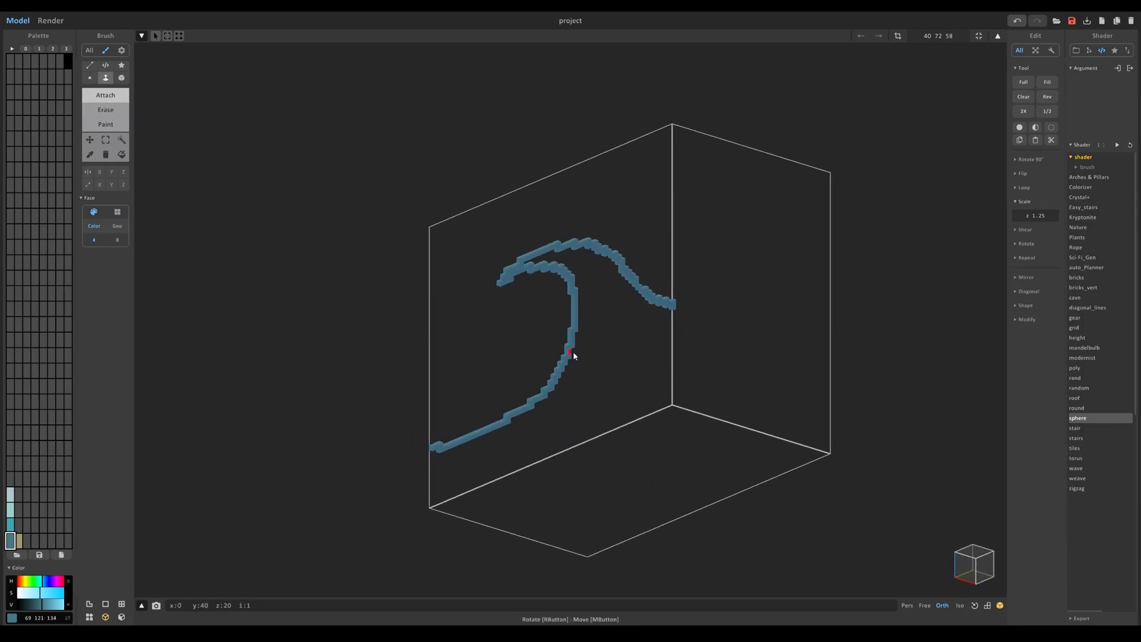
left_click(613, 354)
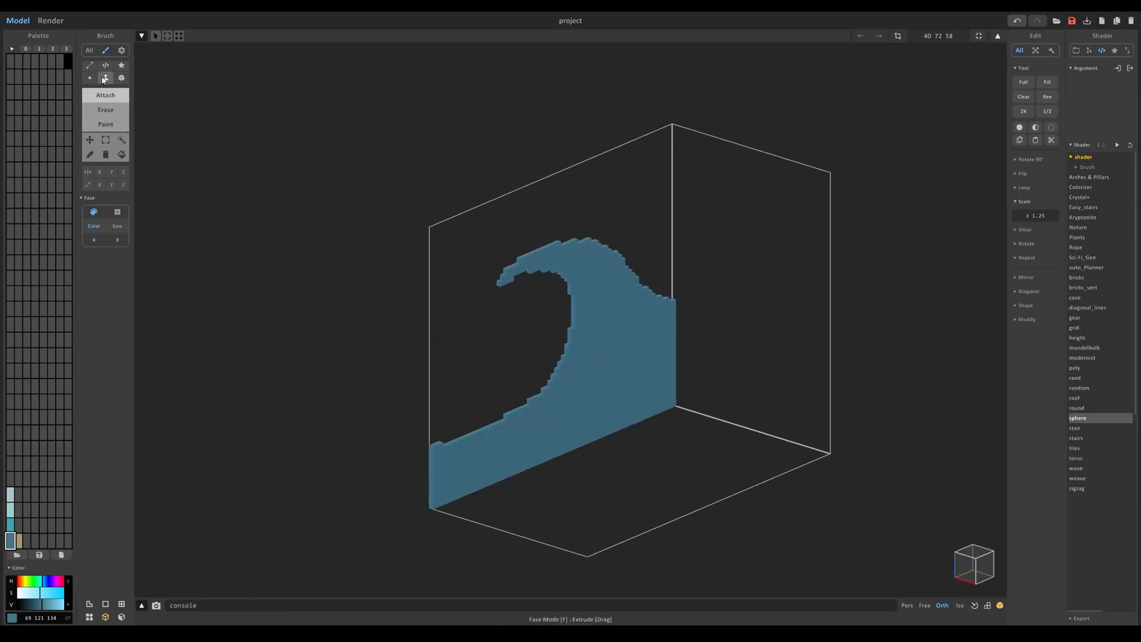
left_click_drag(628, 344, 772, 412)
Render the extruded wave beside the water block and examine it from another angle
right_click_drag(761, 426, 708, 422)
left_click(51, 21)
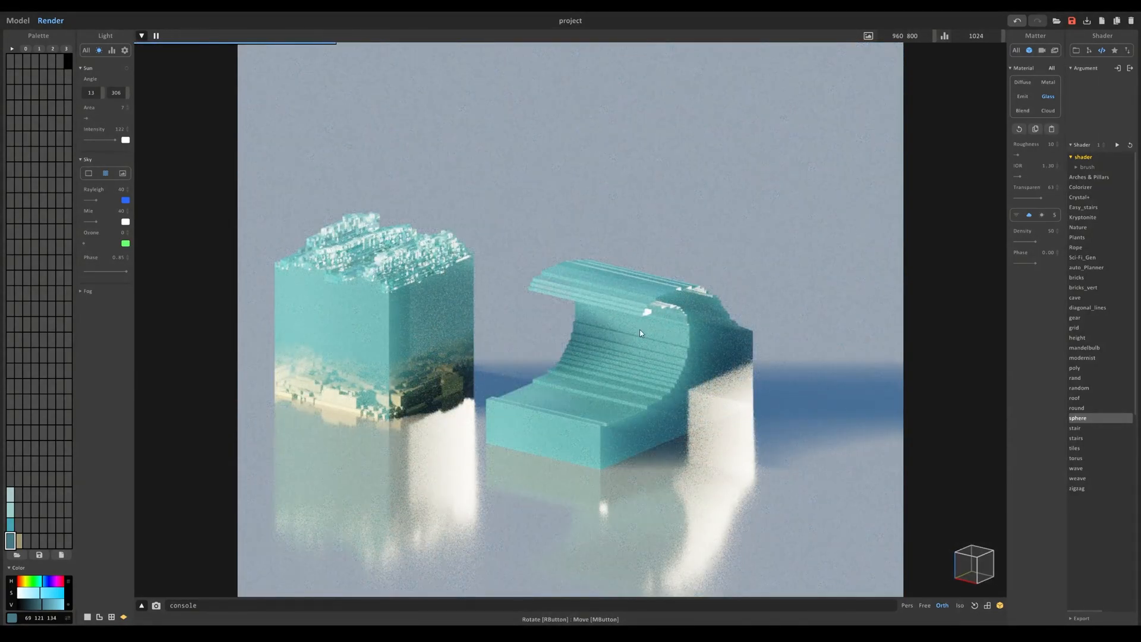
right_click_drag(650, 316, 529, 286)
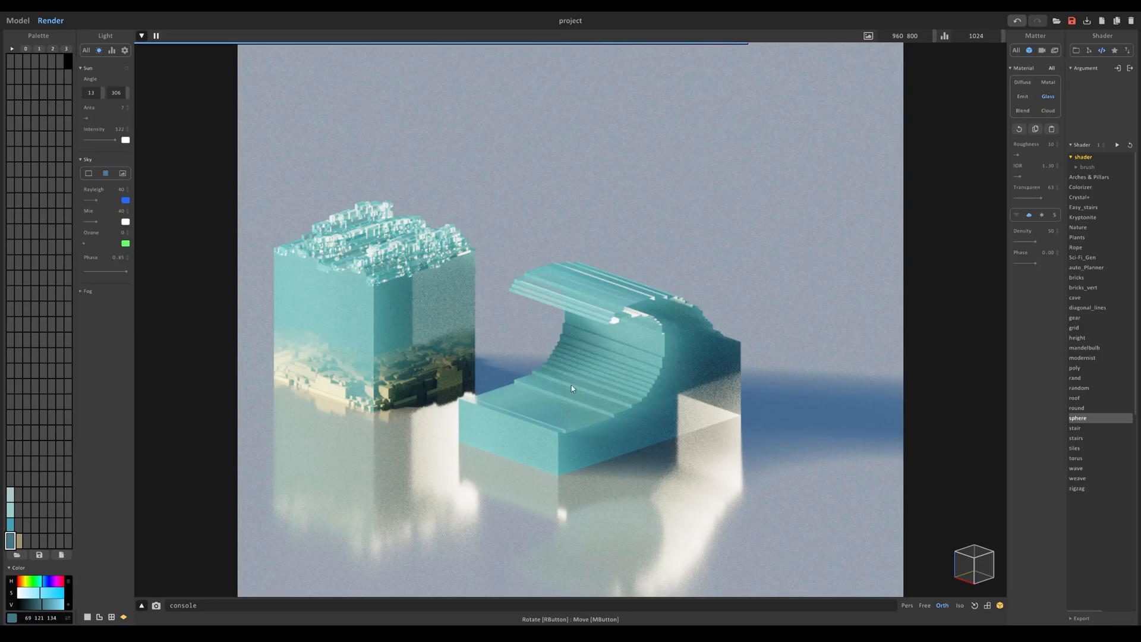
left_click(18, 20)
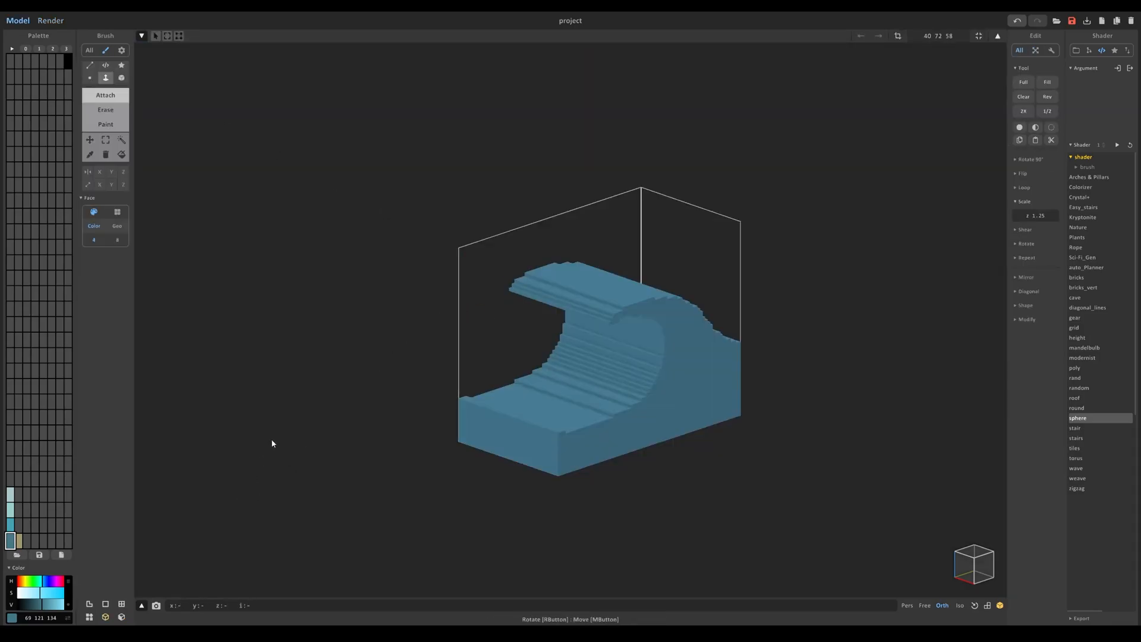
left_click(10, 526)
left_click(90, 77)
mouse_move(553, 357)
right_mouse_down()
mouse_move(575, 362)
mouse_move(585, 389)
right_mouse_up()
key("ctrl+z")
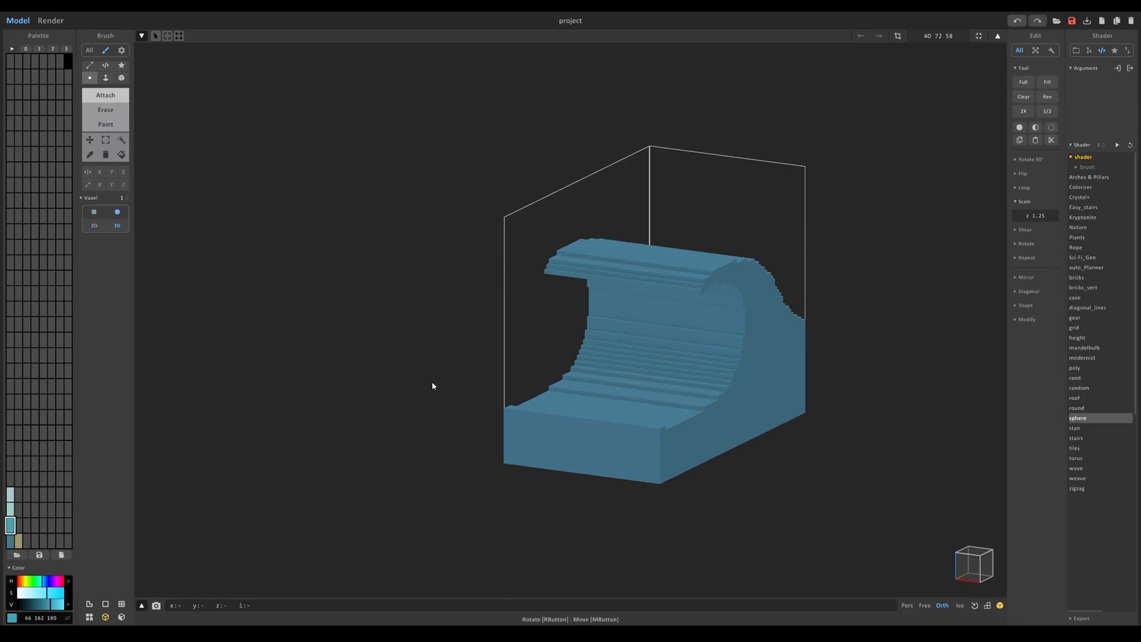
Return to the full scene and sample the dark base blue (63, 121, 134) from the water block
key("Tab")
mouse_move(390, 357)
right_mouse_down()
mouse_move(415, 376)
mouse_move(397, 368)
right_mouse_up()
left_click(328, 360, "alt")
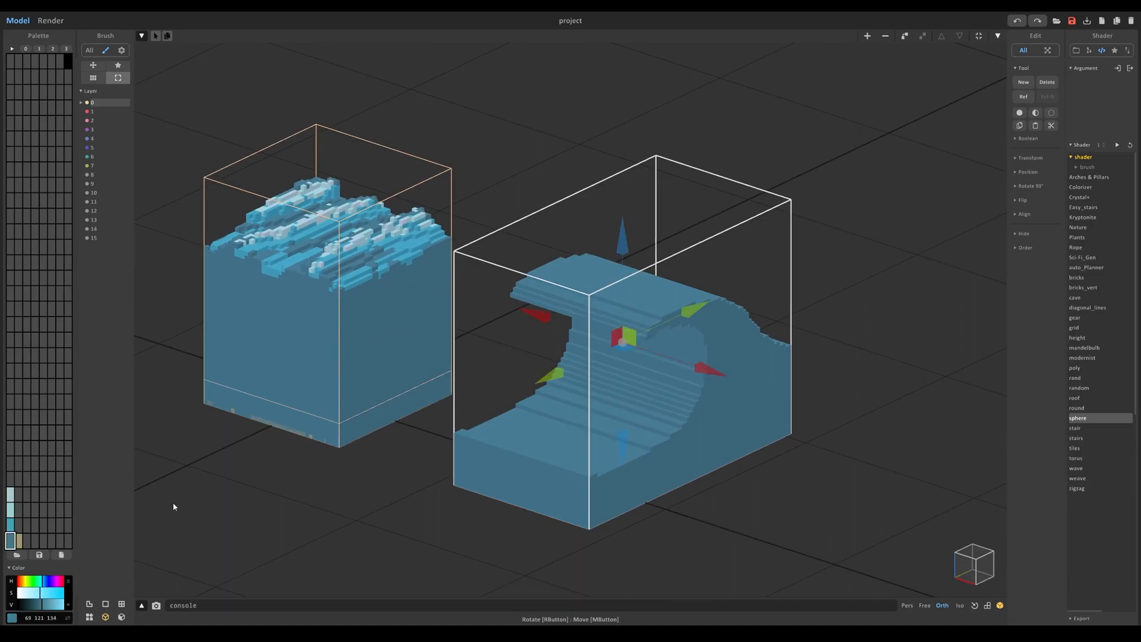
Open the wave model, attach a light-blue (66, 162, 180) voxel streak up its inner face, and check it in a render
key("Tab")
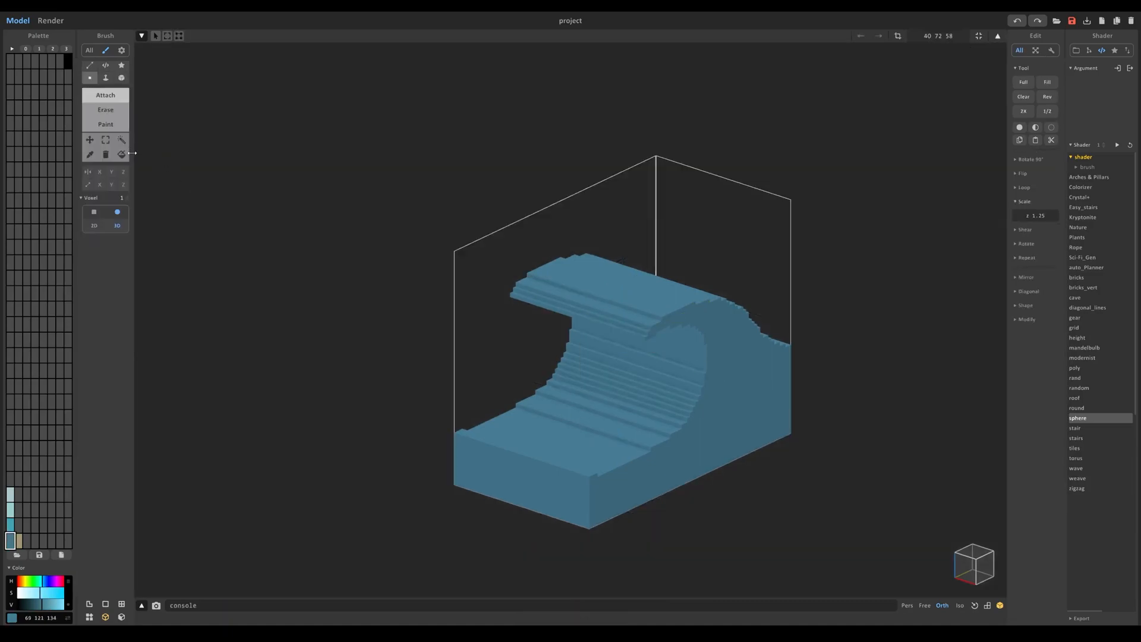
left_click(106, 124)
left_click(10, 526)
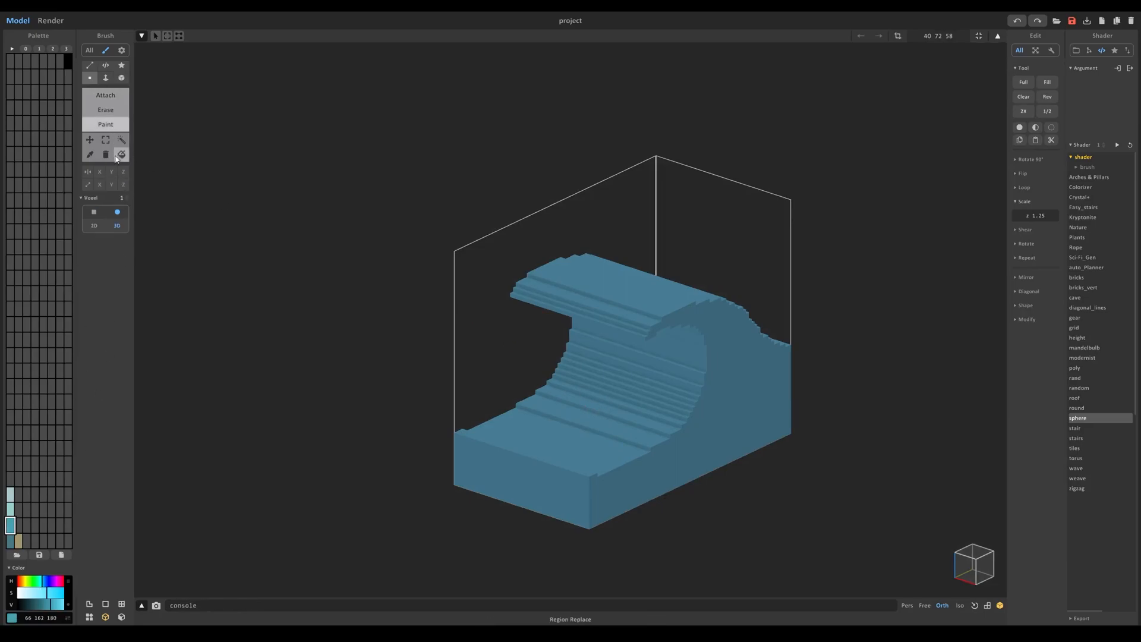
right_click_drag(589, 379, 639, 366)
left_click(105, 95)
scroll(597, 409, "up", 3)
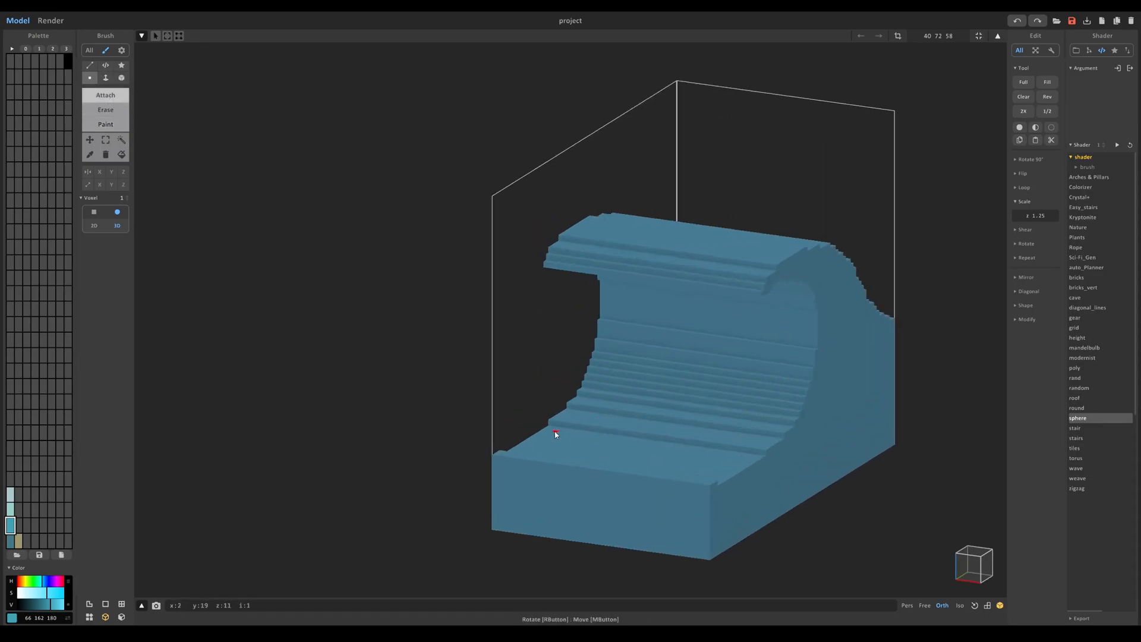
key("ctrl+z")
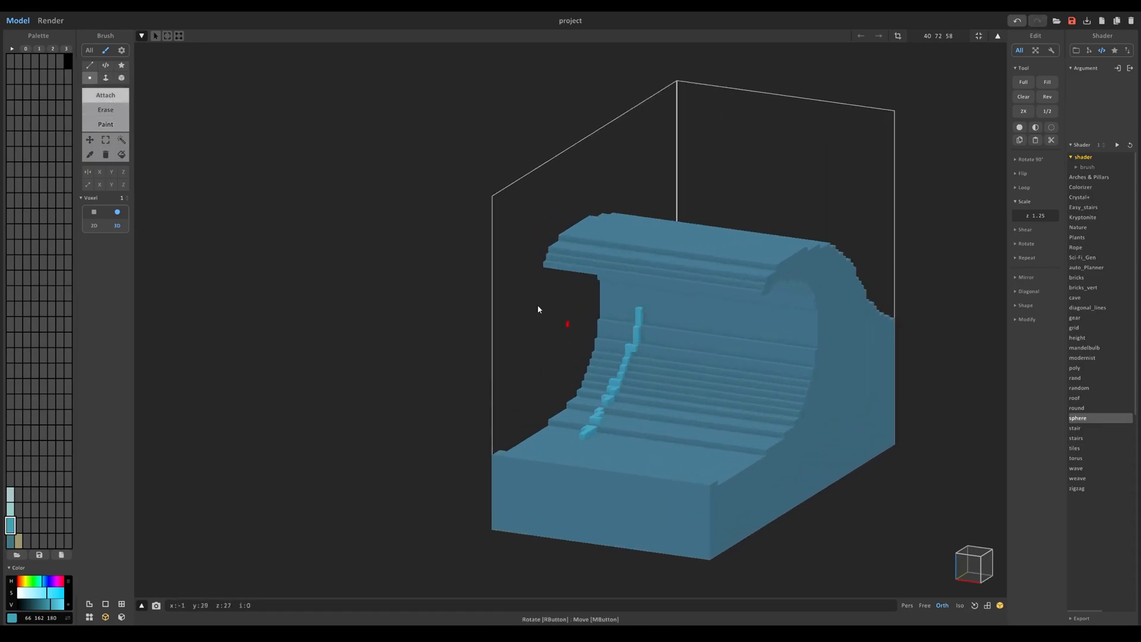
left_click(59, 21)
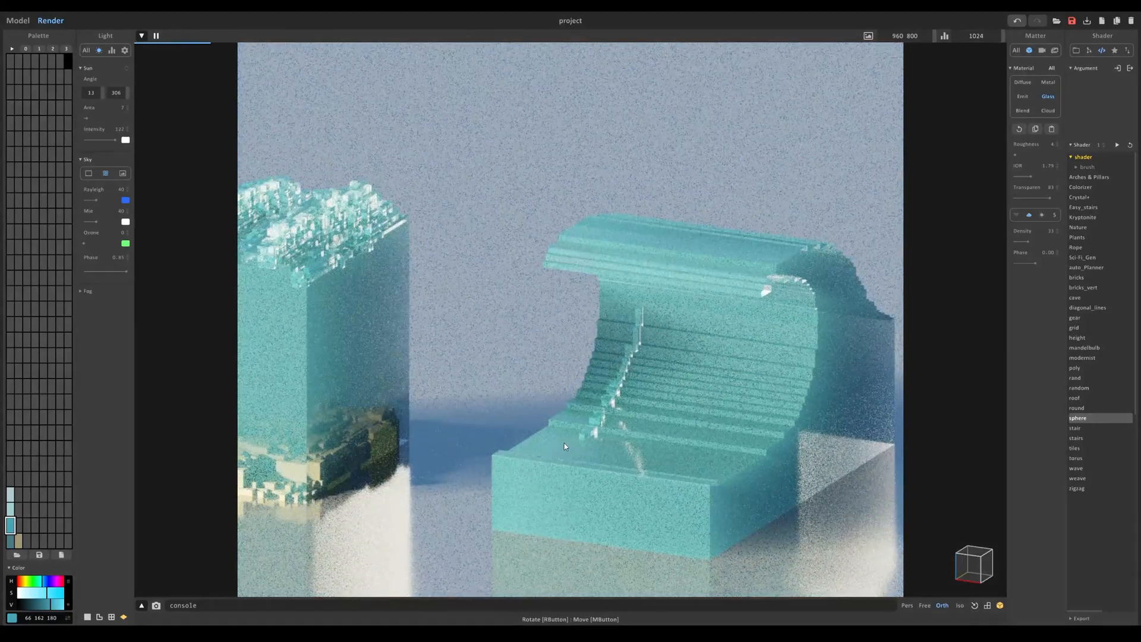
left_click(18, 21)
Add a second light-blue streak on the inner face and paint both streaks further down toward the flat water
left_click_drag(713, 389, 733, 312)
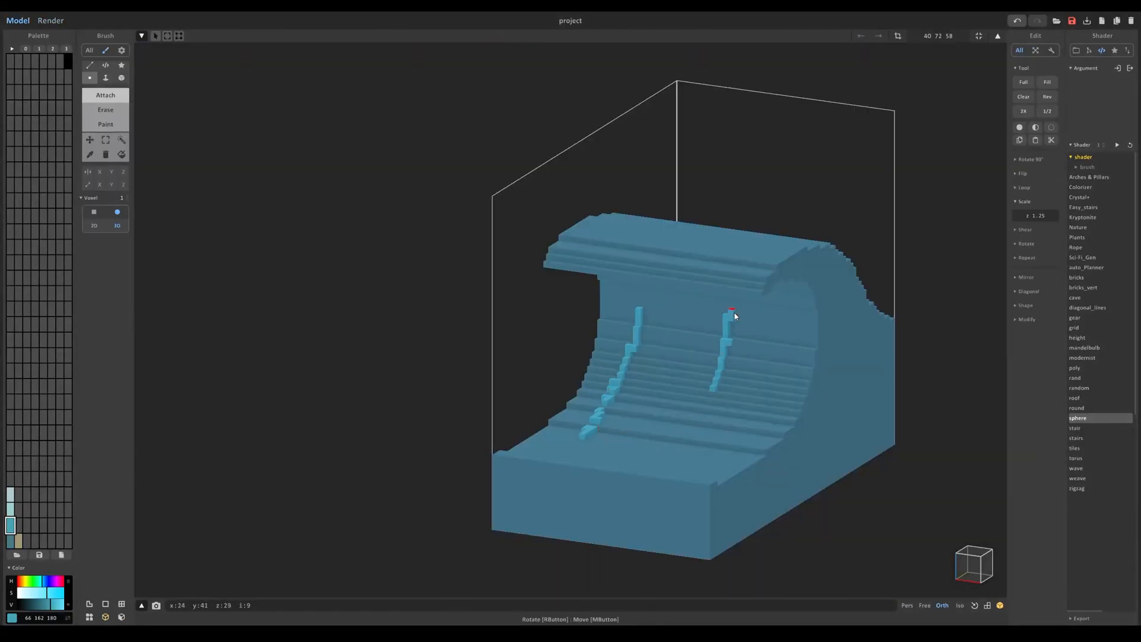
left_click(106, 124)
left_click_drag(712, 390, 694, 426)
left_click_drag(641, 356, 579, 432)
right_click_drag(579, 433, 668, 492)
left_click_drag(668, 493, 656, 488)
right_click_drag(655, 489, 571, 428)
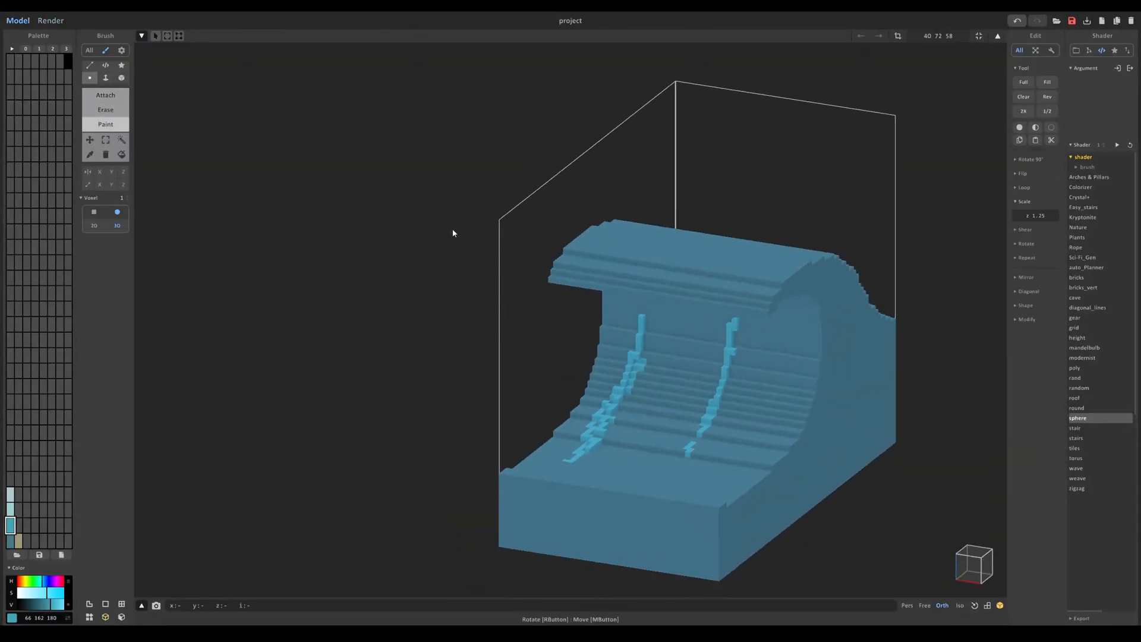
Attach more light-blue voxel streaks inside the curl and across the flat water, and render both models
left_click(105, 96)
left_click_drag(678, 306, 671, 381)
right_click_drag(718, 353, 808, 500)
left_click_drag(808, 499, 807, 458)
right_click_drag(805, 455, 409, 295)
scroll(420, 300, "down", 3)
left_click(51, 20)
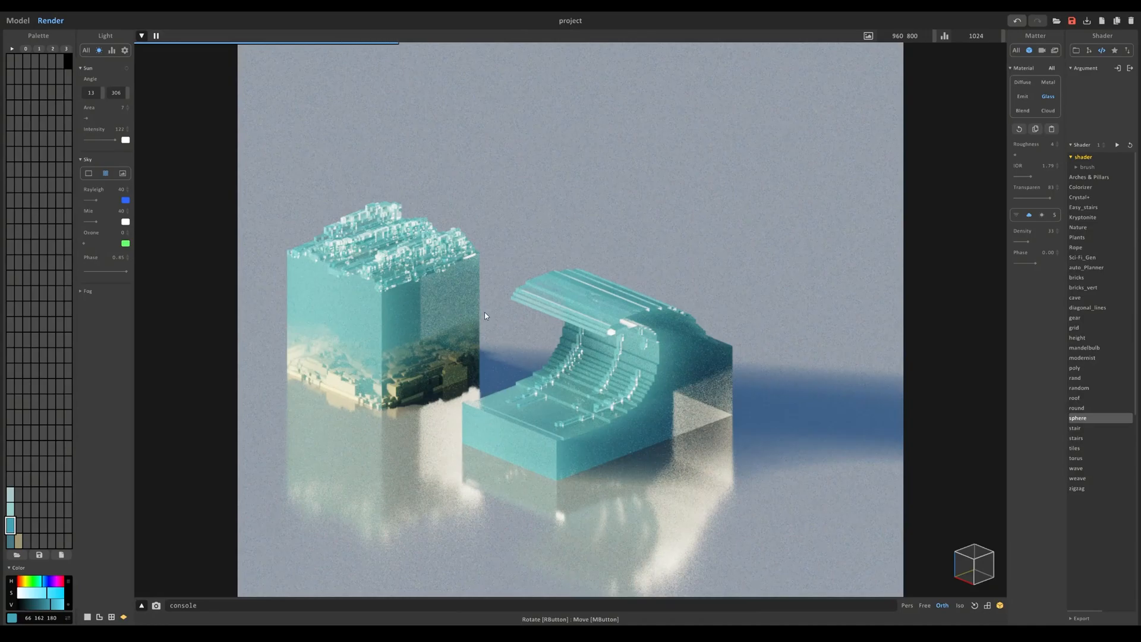
Paint pale aqua (155, 205, 200) foam highlights along the light-blue streaks on the wave's inner curve
left_click(17, 20)
middle_click_drag(422, 362, 365, 327)
scroll(365, 327, "up", 4)
left_click(12, 510)
scroll(229, 273, "up", 2)
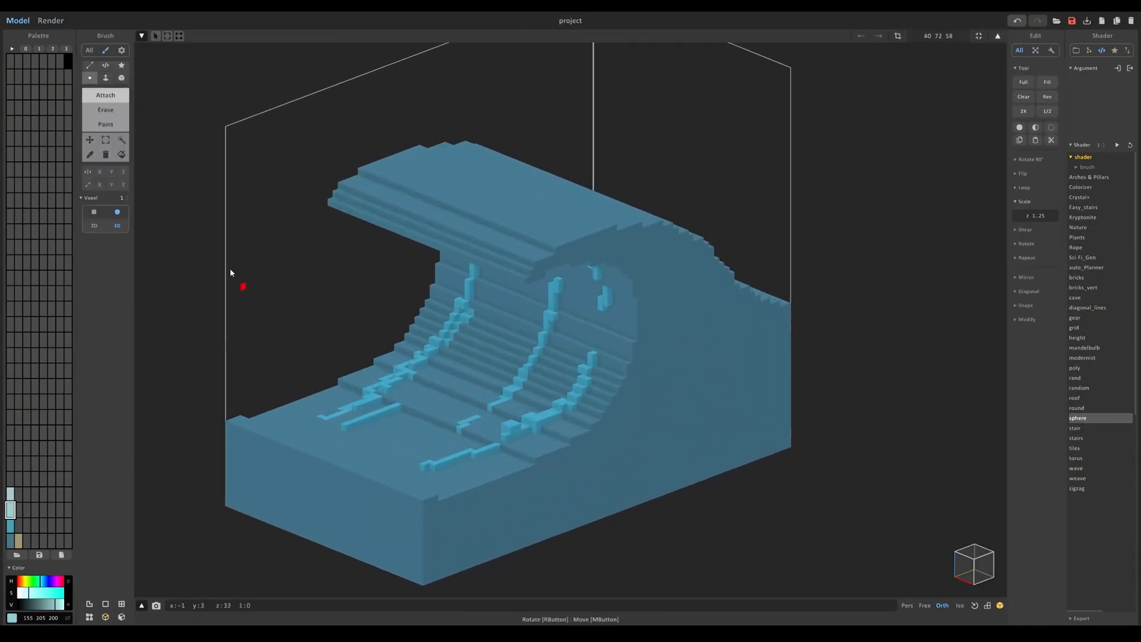
left_click(105, 124)
mouse_move(355, 408)
left_mouse_down()
mouse_move(452, 330)
mouse_move(437, 337)
left_mouse_up()
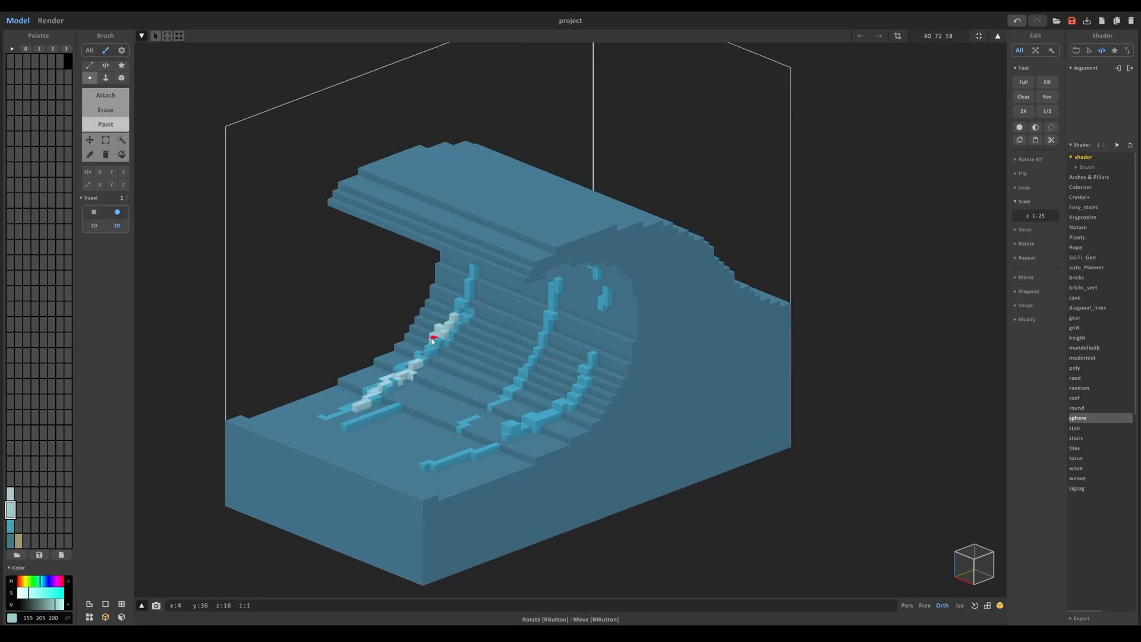
key("ctrl+z")
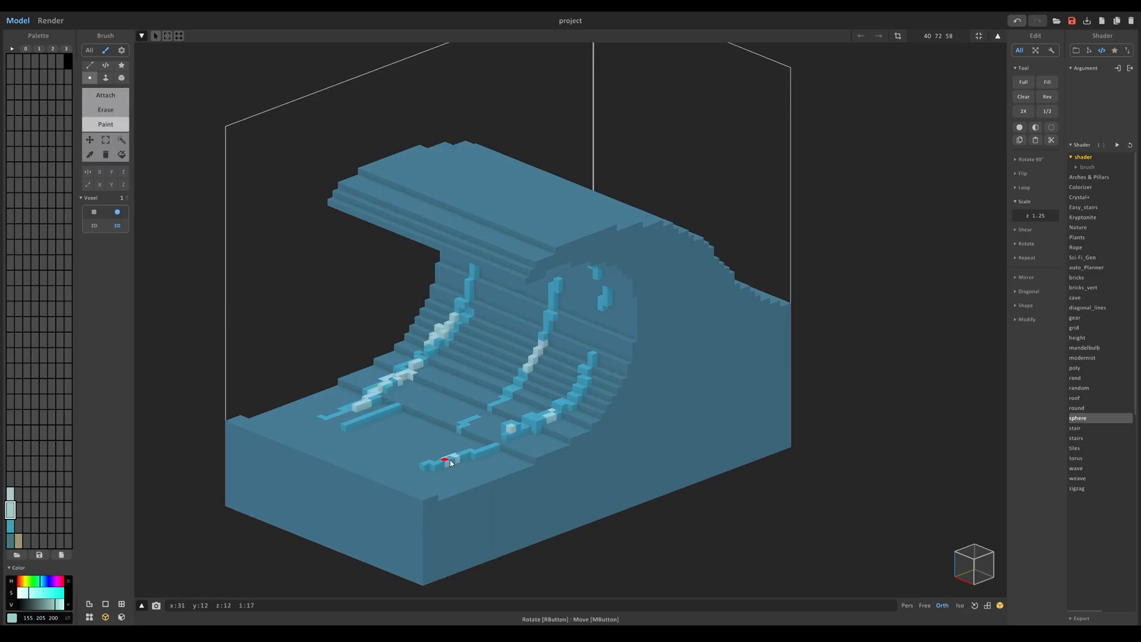
left_click_drag(580, 392, 596, 358)
Extend the pale aqua foam into the upper curl and onto the flat water in front
right_click_drag(596, 358, 668, 153)
left_click_drag(695, 82, 695, 68)
right_click_drag(696, 75, 581, 244)
right_click_drag(582, 409, 535, 416)
left_click_drag(450, 495, 423, 512)
left_click(408, 524)
Paint lighter foam highlights (171, 200, 202) over parts of the streaks, the front water and the upper curl
left_click(11, 494)
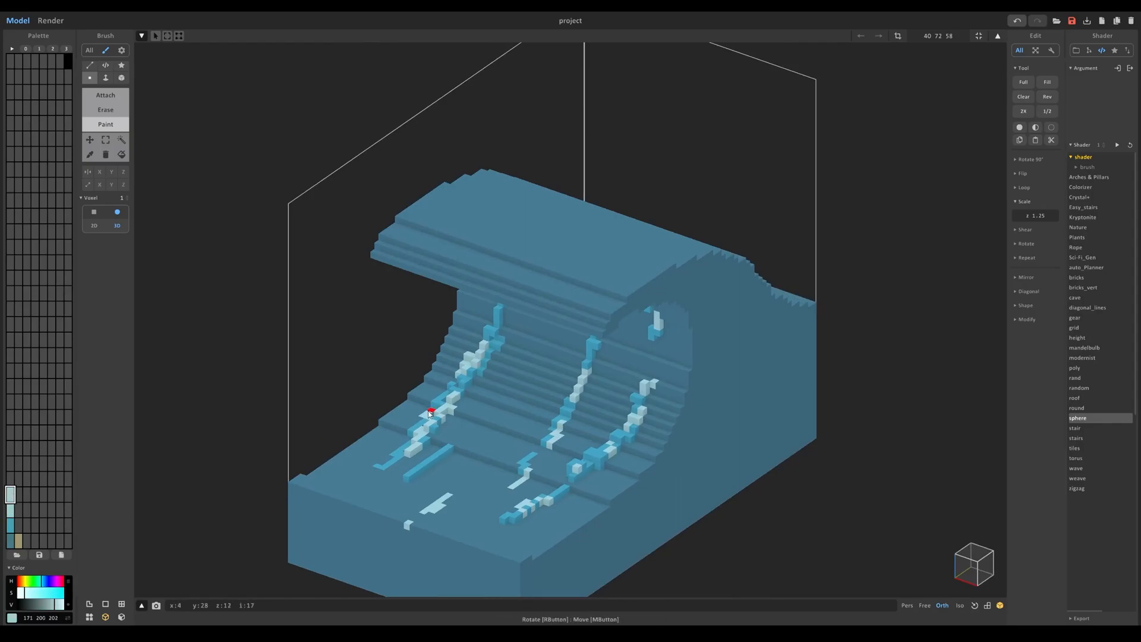
left_click_drag(642, 414, 633, 428)
left_click(522, 510)
left_click(656, 326)
Erase stray voxels from the streaks on the lower curve and flat water, and touch up the foam with pale aqua (155, 205, 200)
key("r")
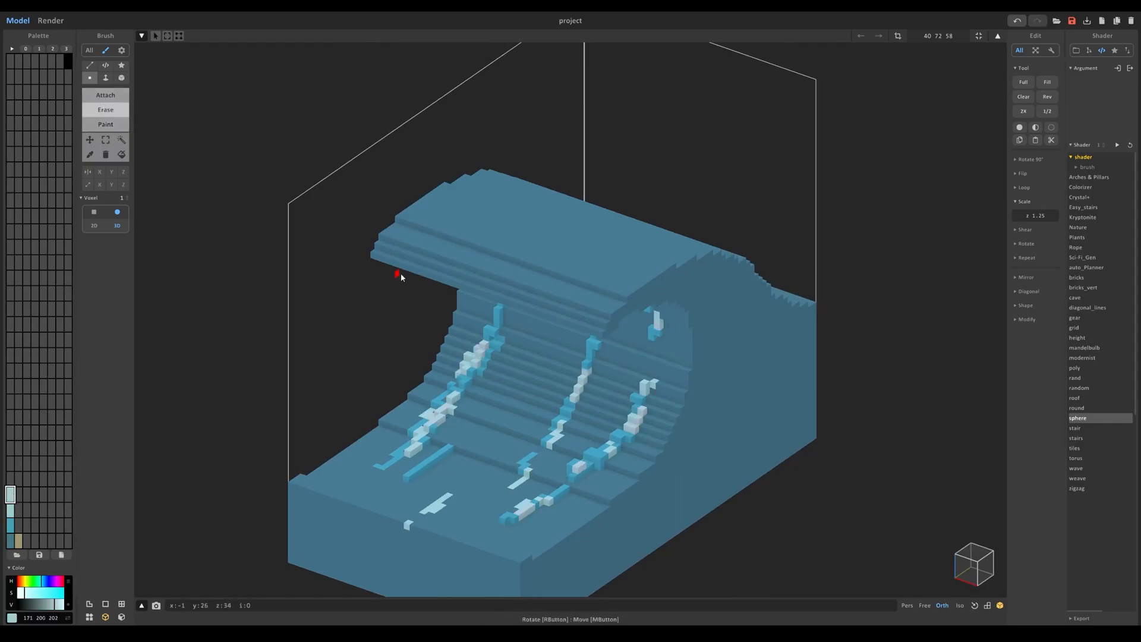
scroll(452, 351, "up", 1)
left_click_drag(599, 434, 574, 447)
left_click(561, 478)
left_click(421, 438)
left_click(395, 456)
scroll(273, 242, "down", 3)
scroll(272, 242, "up", 3)
left_click(106, 124)
left_click(10, 510)
left_click(408, 453)
Render the foam-streaked wave beside the water block
scroll(401, 309, "down", 3)
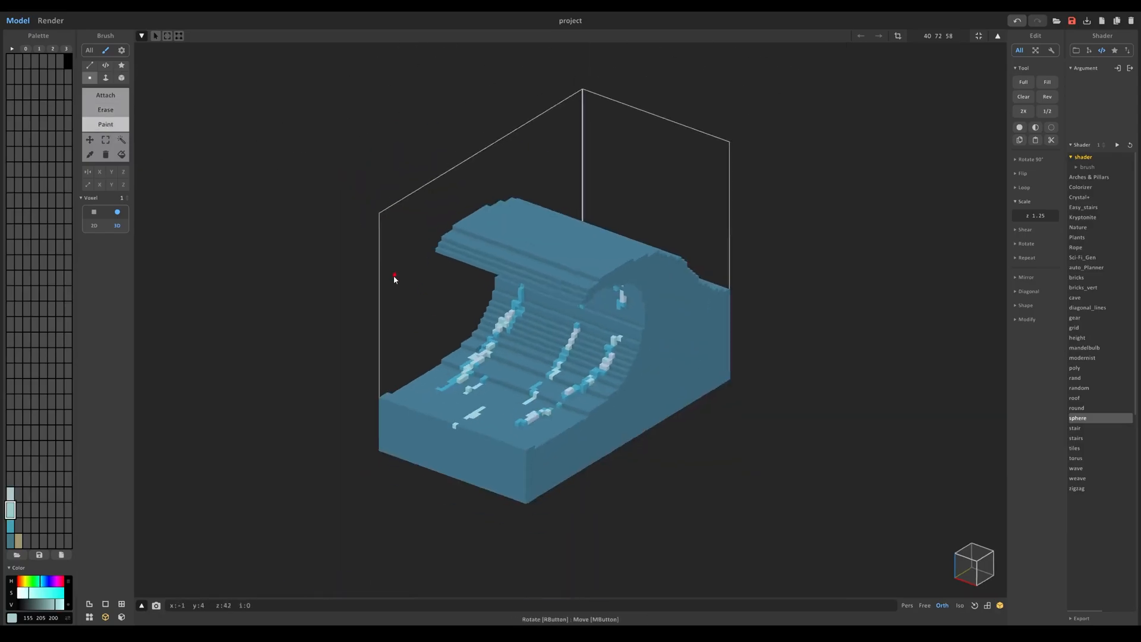
right_click_drag(400, 282, 380, 227)
key("Tab")
scroll(417, 267, "down", 2)
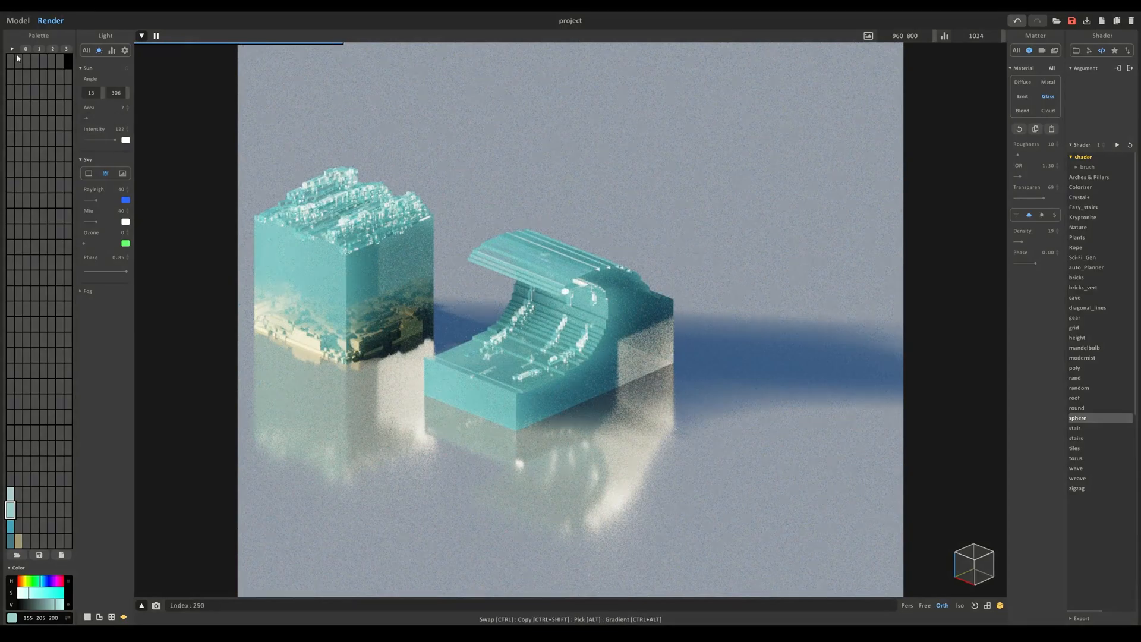
Erase voxels along the wave's lower side edges to roughen the outline, and check the scene in a render
key("Tab")
scroll(404, 333, "up", 3)
scroll(404, 333, "up", 1)
mouse_move(449, 486)
left_mouse_down()
mouse_move(502, 476)
mouse_move(492, 484)
mouse_move(572, 445)
left_mouse_up()
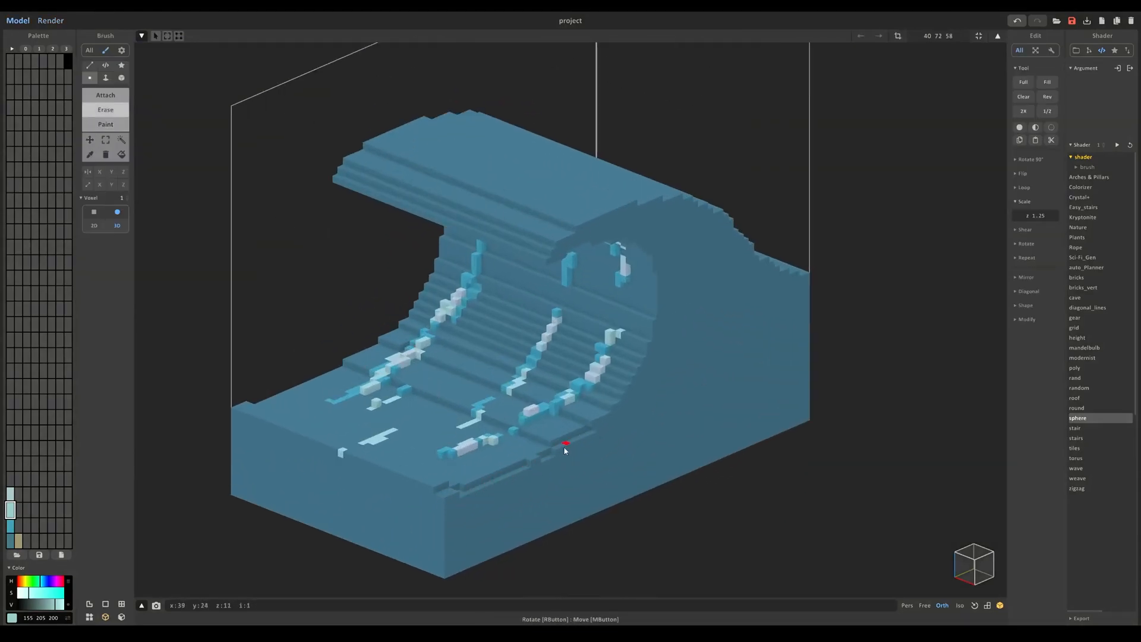
right_click_drag(655, 351, 590, 241)
mouse_move(589, 241)
left_mouse_down()
mouse_move(576, 267)
mouse_move(589, 237)
mouse_move(570, 259)
left_mouse_up()
right_click_drag(571, 258, 540, 304)
right_click_drag(744, 372, 455, 514)
scroll(454, 515, "down", 2)
left_click(50, 20)
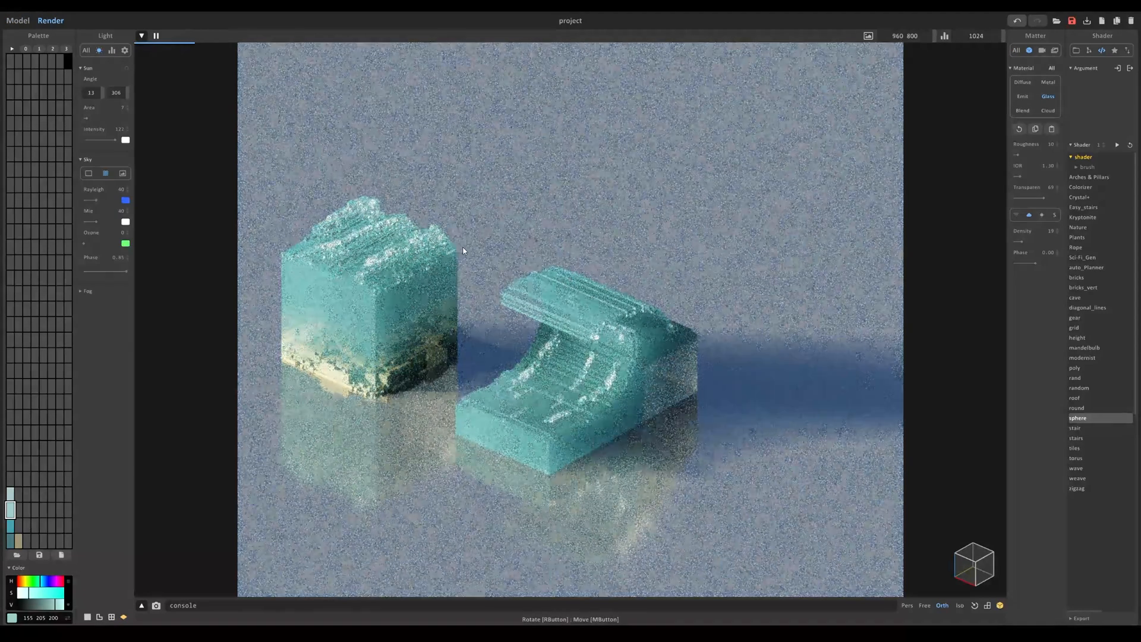
scroll(456, 243, "down", 1)
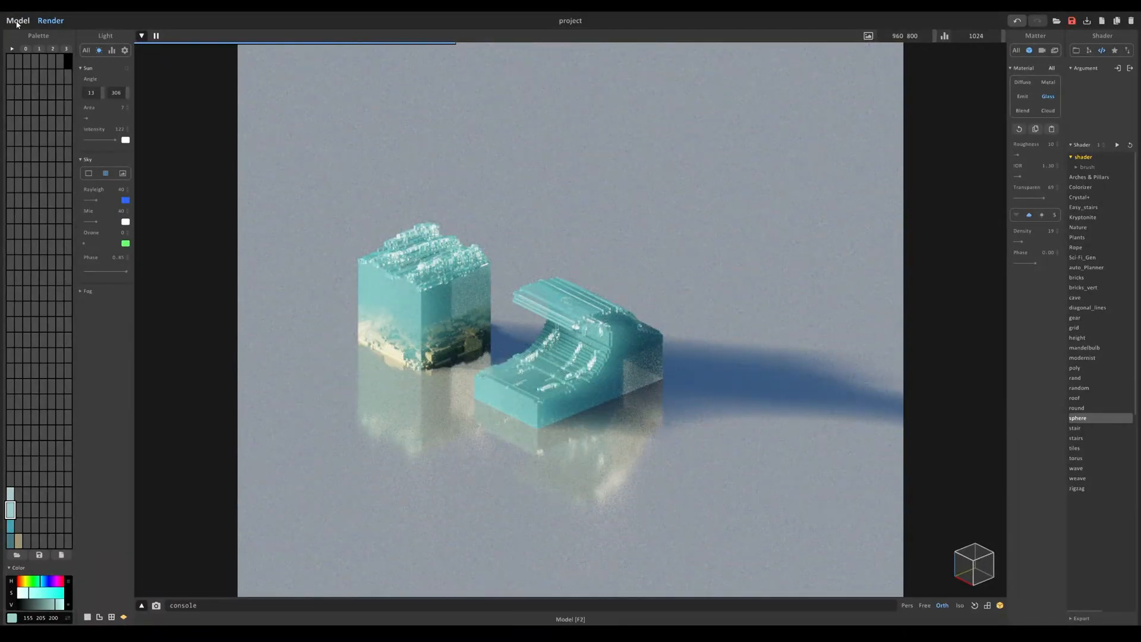
Erase voxels along the crest, the curl's side rim and the back slope to break up their straight edges
left_click(18, 21)
scroll(445, 237, "up", 3)
mouse_move(531, 275)
right_mouse_down()
mouse_move(583, 298)
mouse_move(514, 257)
mouse_move(594, 226)
mouse_move(534, 253)
right_mouse_up()
scroll(514, 257, "up", 2)
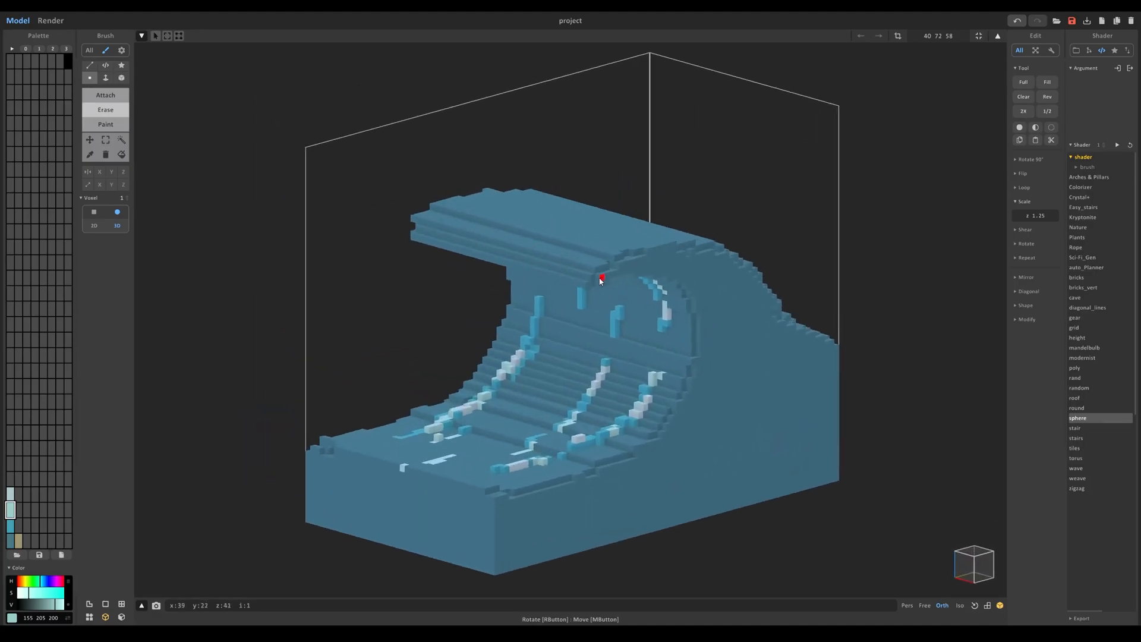
right_click_drag(601, 280, 621, 336)
right_click_drag(694, 443, 454, 318)
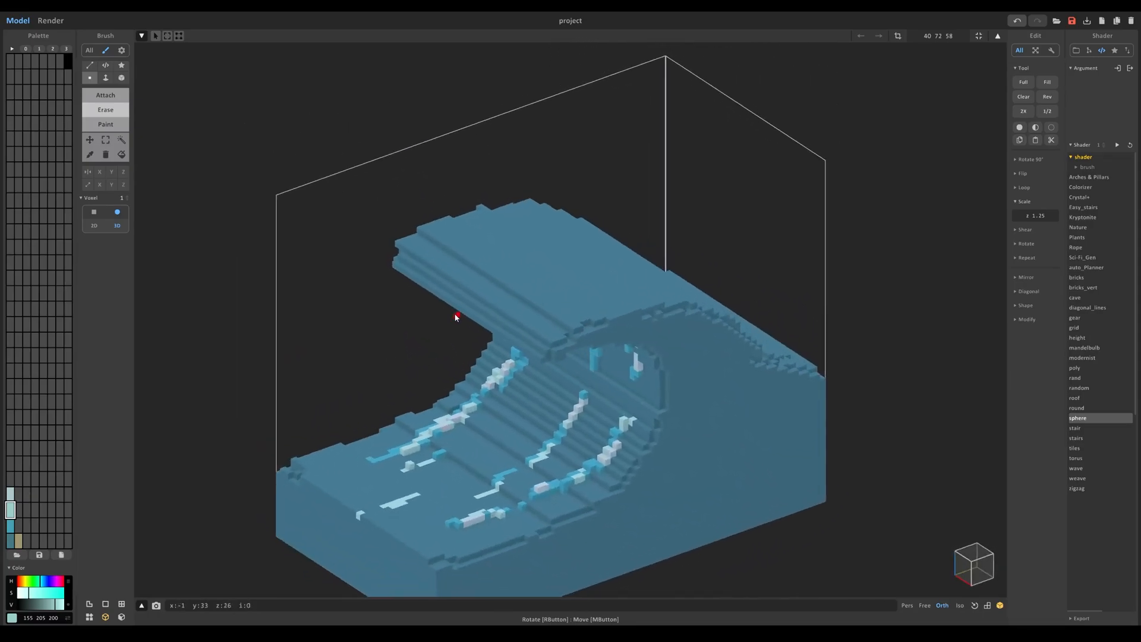
right_click_drag(545, 317, 570, 321)
Marquee-select the tip of the overhanging lip across the wave's full width and adjust the selection box around it
left_click(10, 525)
scroll(525, 362, "up", 3)
right_click_drag(525, 362, 537, 355)
left_click(105, 139)
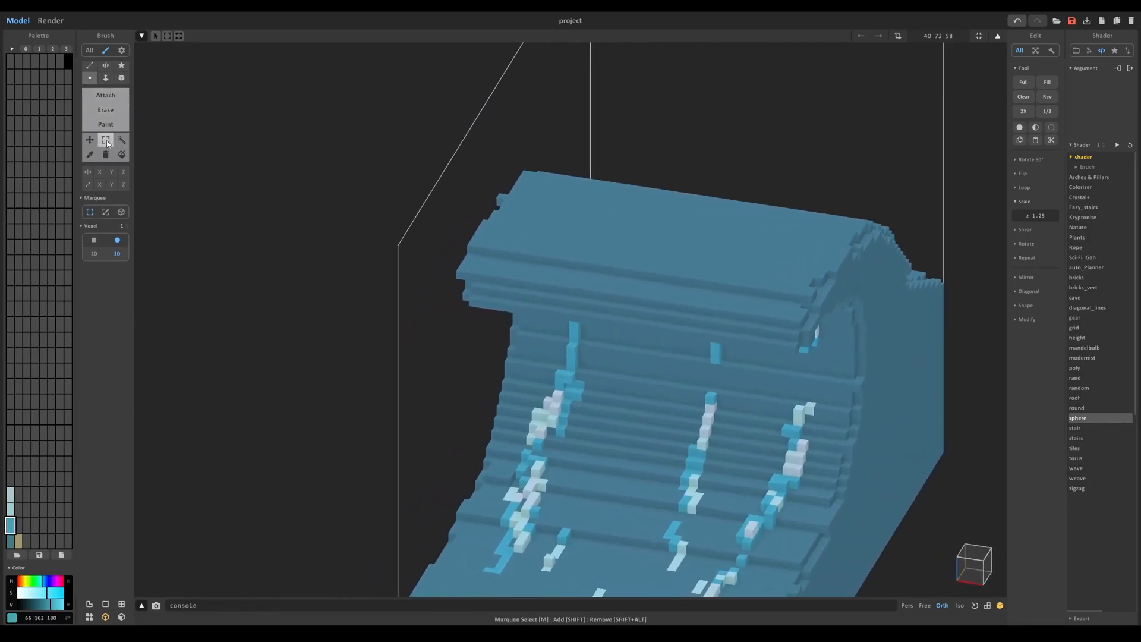
left_click_drag(472, 261, 803, 345)
right_click_drag(803, 344, 714, 331)
left_click_drag(637, 336, 658, 347)
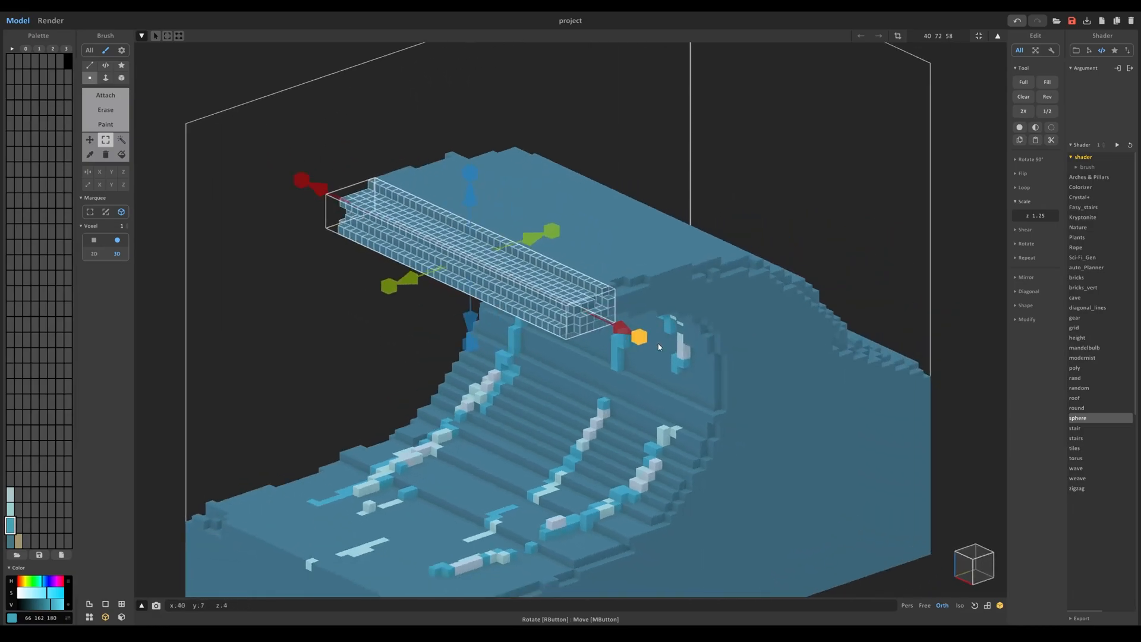
right_click_drag(399, 293, 480, 266)
left_click_drag(468, 274, 467, 286)
right_click_drag(467, 286, 404, 273)
middle_click_drag(404, 273, 465, 286)
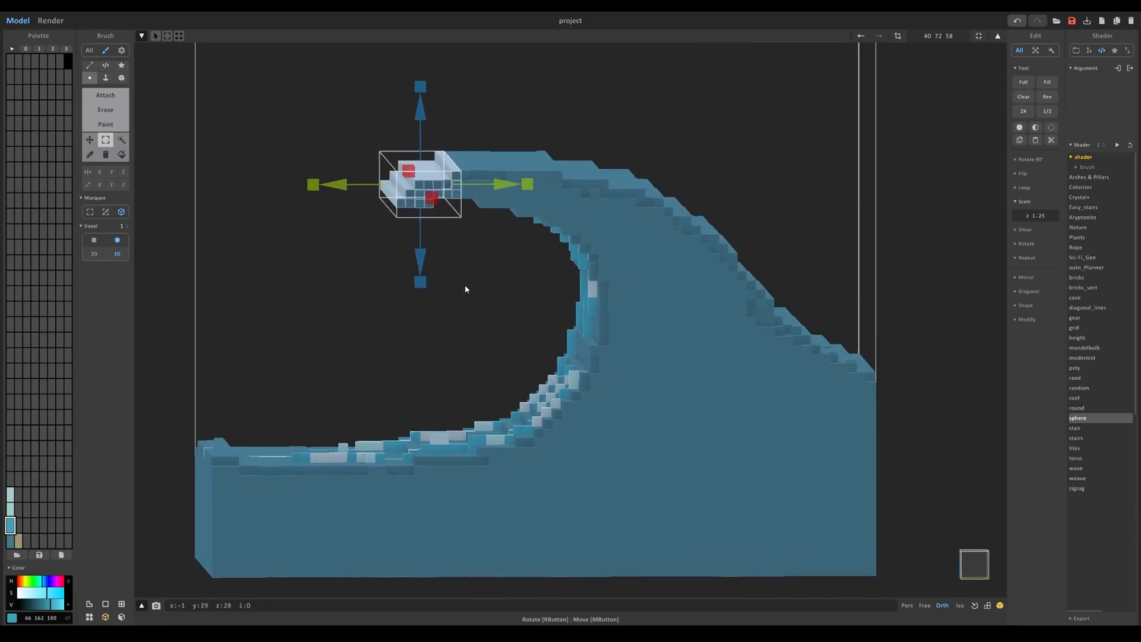
Rotate the selected lip tip 15 degrees downward and shift it slightly back toward the wave
left_click(93, 143)
left_click_drag(242, 106, 224, 165)
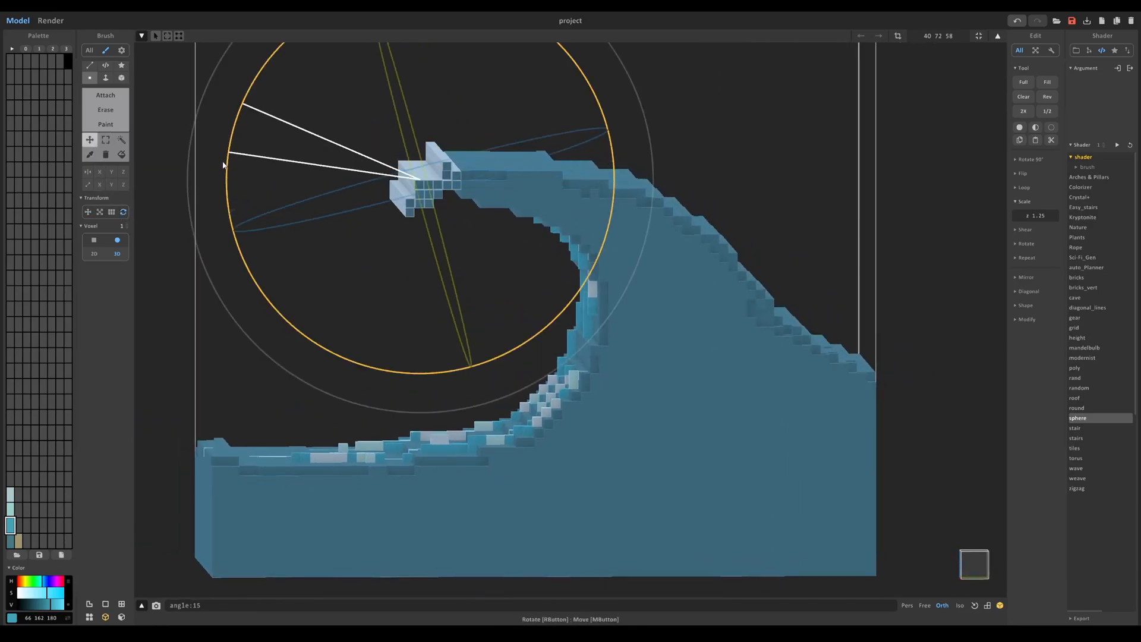
left_click_drag(450, 188, 463, 201)
Deselect the lip and erase scattered voxels along it to give the overhang a ragged edge
mouse_move(463, 201)
right_mouse_down()
mouse_move(503, 231)
mouse_move(526, 278)
right_mouse_up()
left_click(105, 109)
key("ctrl+d")
left_click(639, 300)
mouse_move(639, 300)
right_mouse_down()
mouse_move(696, 326)
mouse_move(795, 324)
mouse_move(796, 334)
mouse_move(761, 300)
mouse_move(597, 227)
mouse_move(548, 306)
mouse_move(645, 331)
right_mouse_up()
left_click(794, 320)
left_click(801, 292)
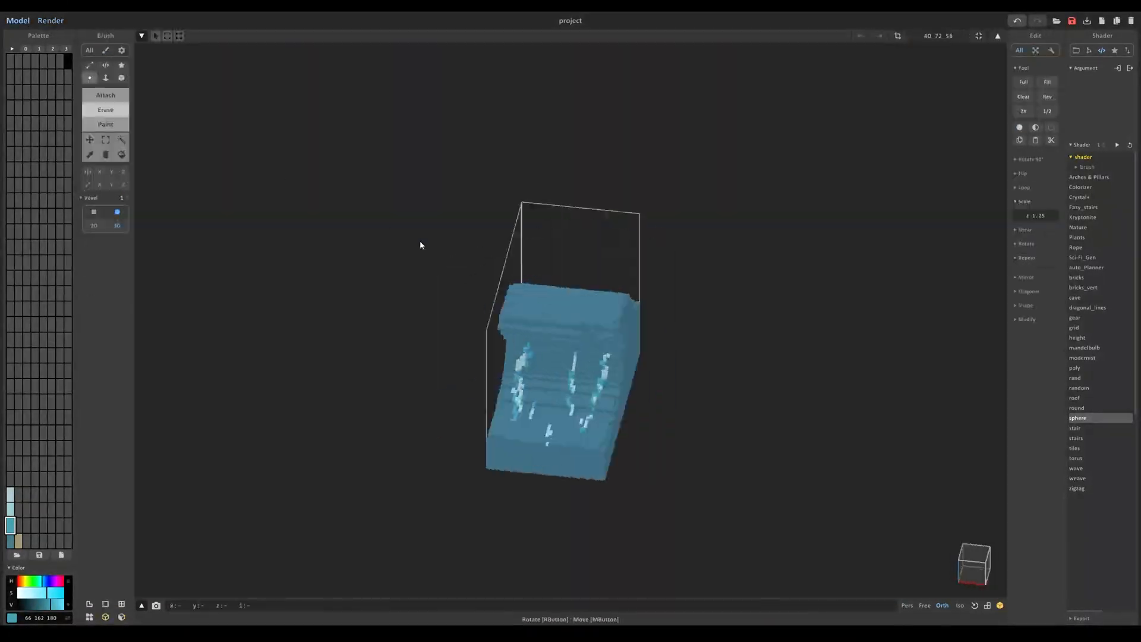
right_click_drag(420, 245, 545, 308)
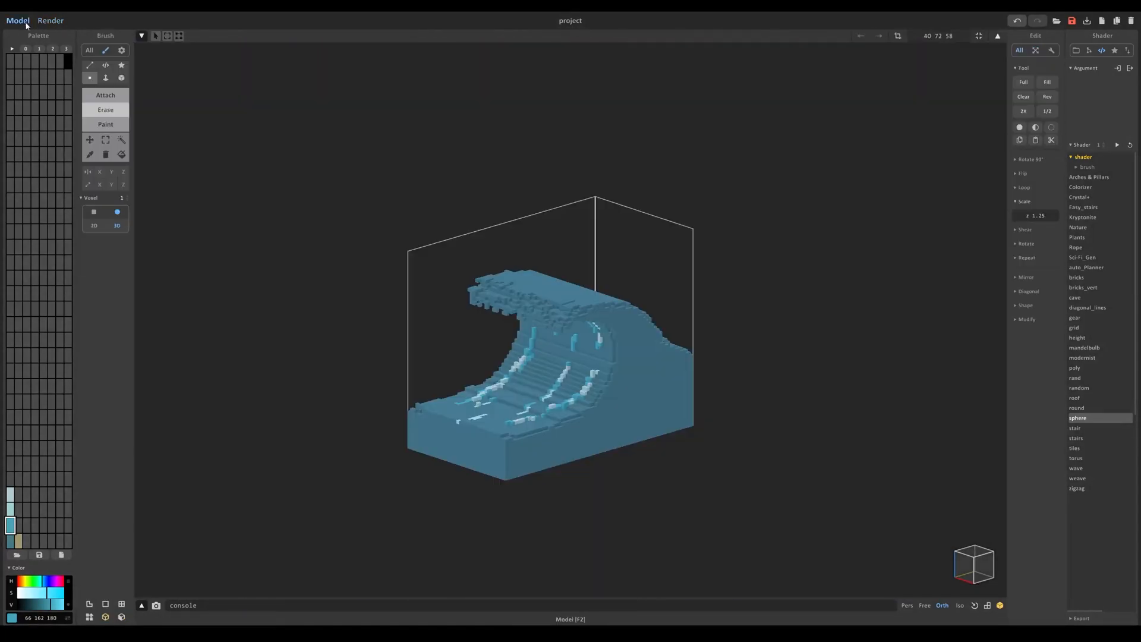
Marquee-select the ragged lower part of the overhanging lip and resize the selection box to span the full width
scroll(500, 276, "up", 6)
left_click(105, 140)
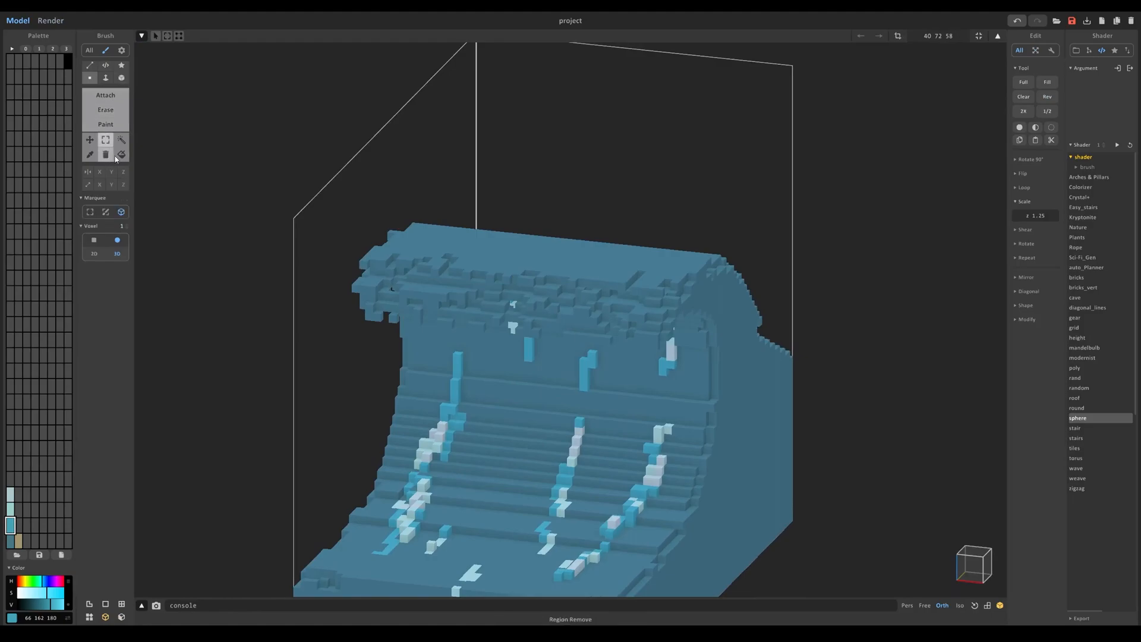
right_click_drag(589, 337, 431, 360)
left_click_drag(450, 380, 450, 389)
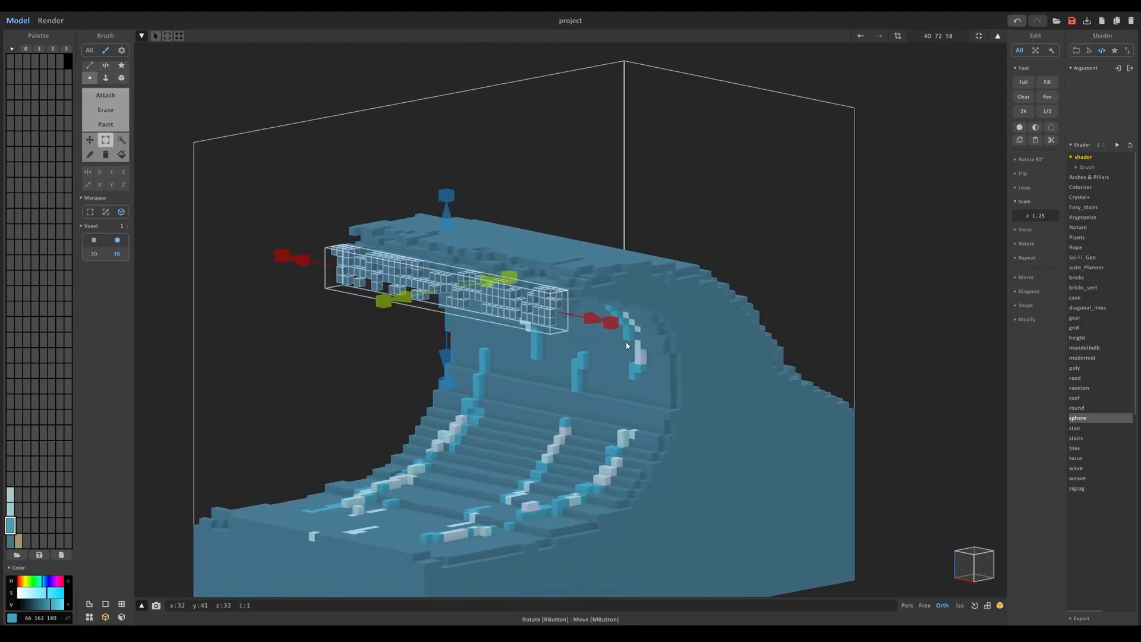
left_click_drag(612, 326, 618, 325)
left_click_drag(514, 280, 519, 277)
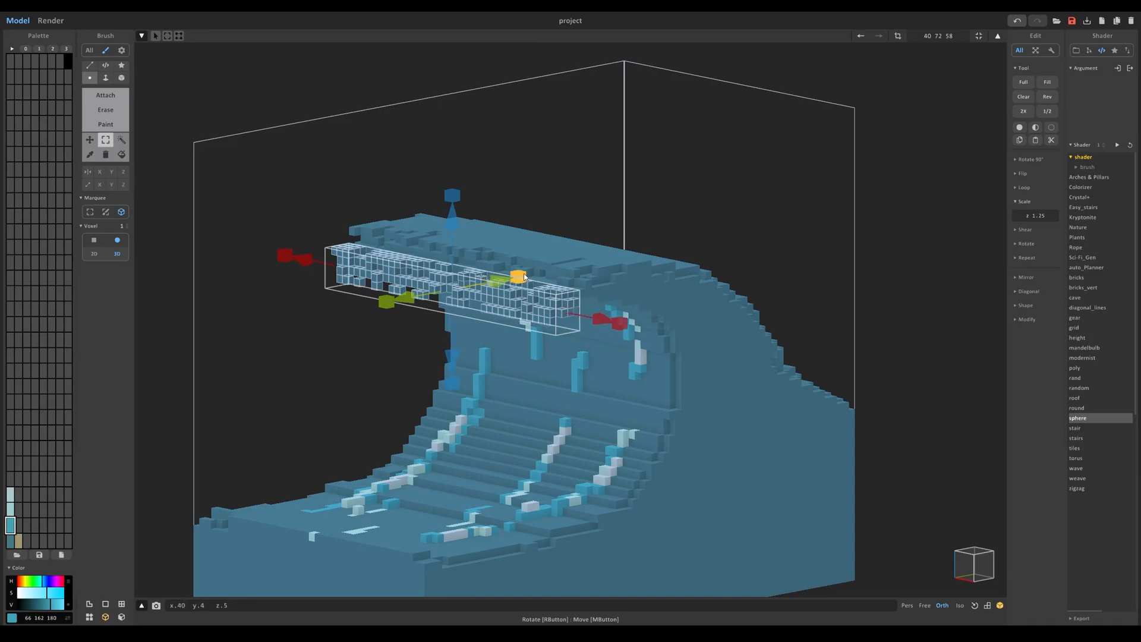
Region-select only the ragged lip's voxels, split them into a separate model and move it out in front of the wave
left_click(337, 244)
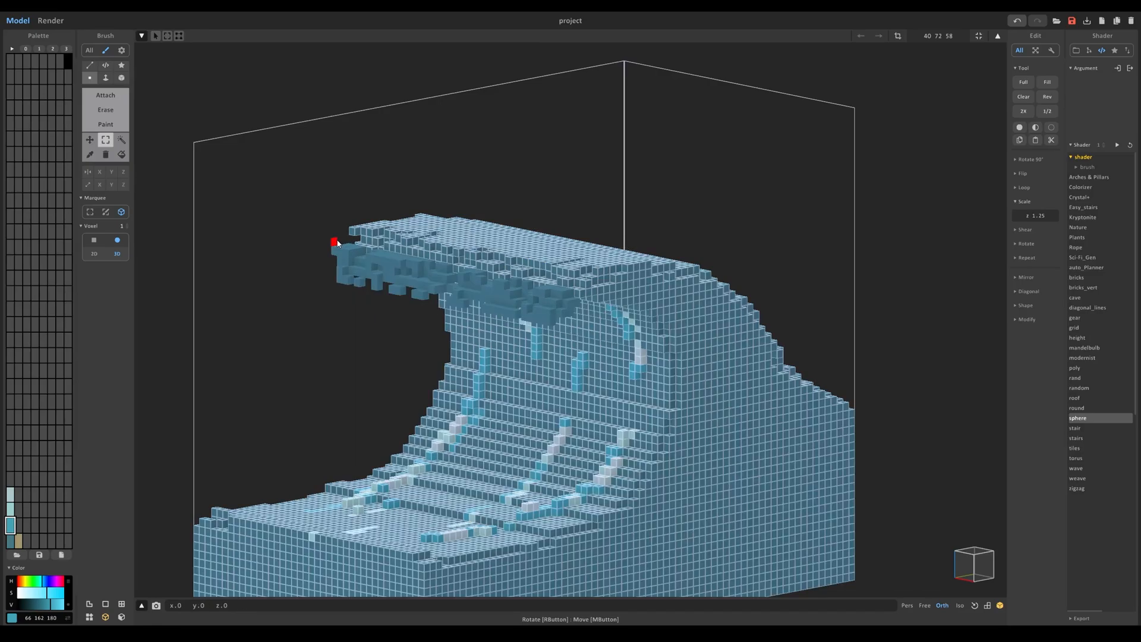
left_click(122, 140)
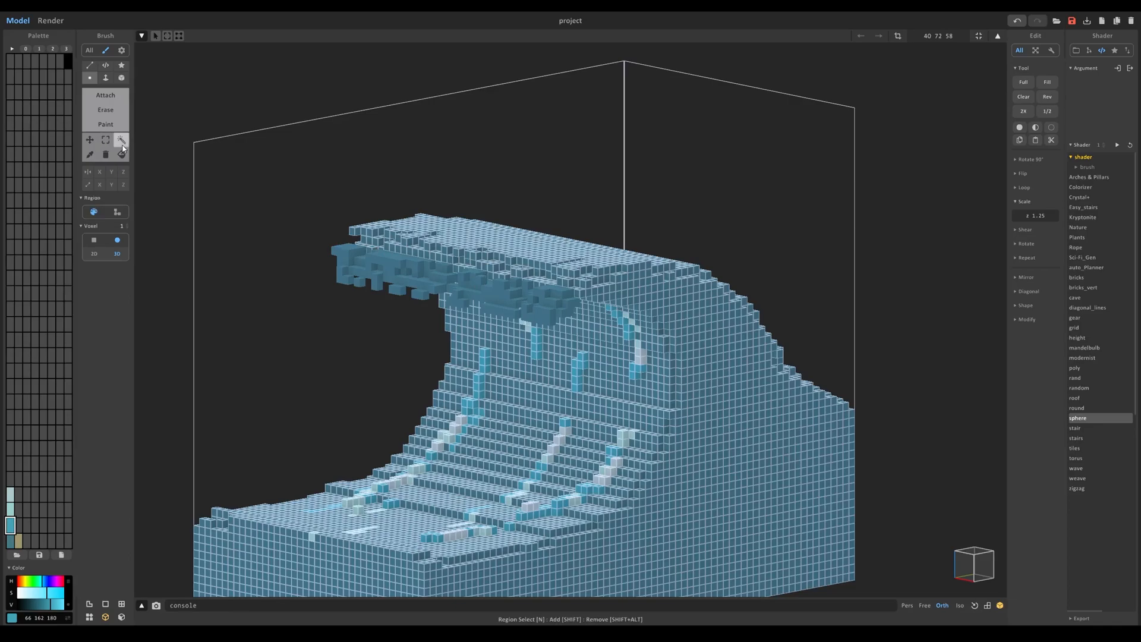
left_click(396, 272)
left_click(406, 271)
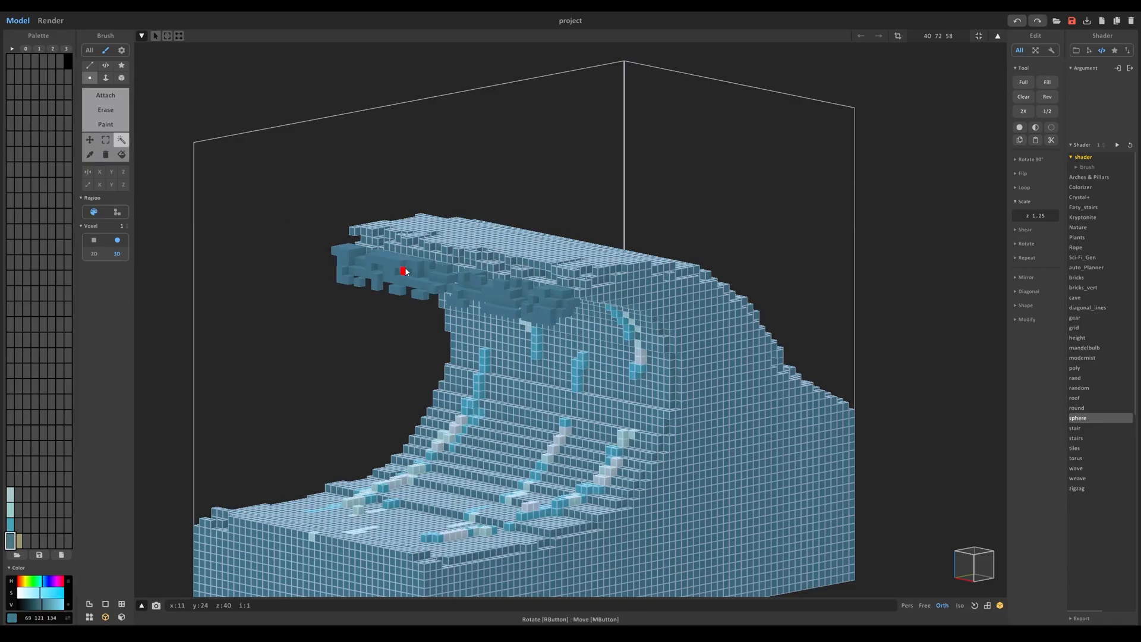
left_click(394, 272)
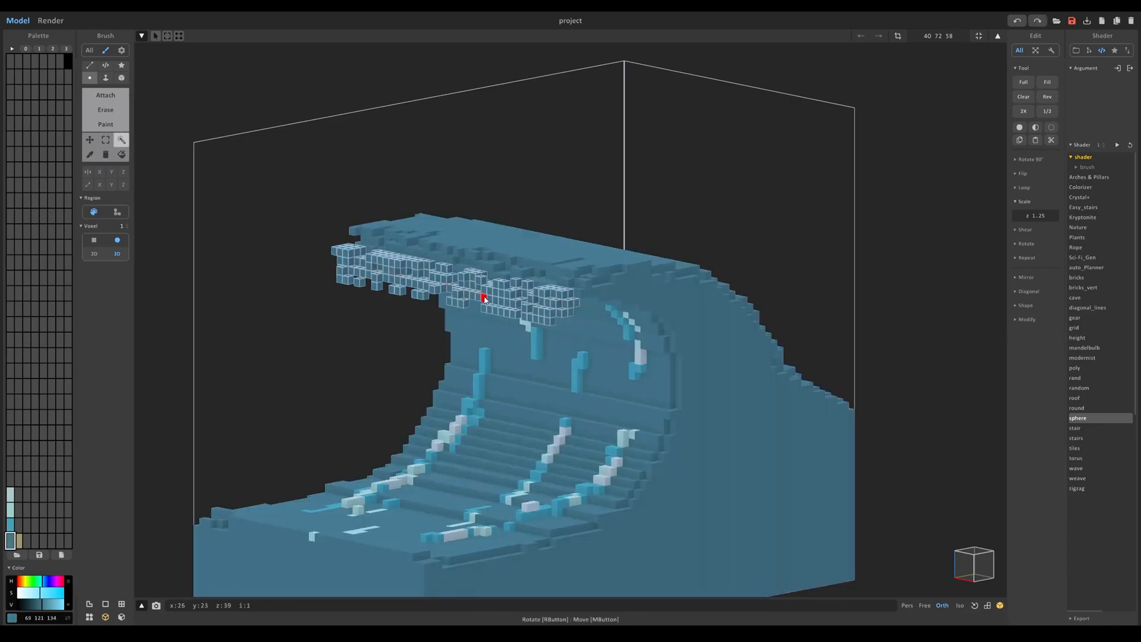
key("Tab")
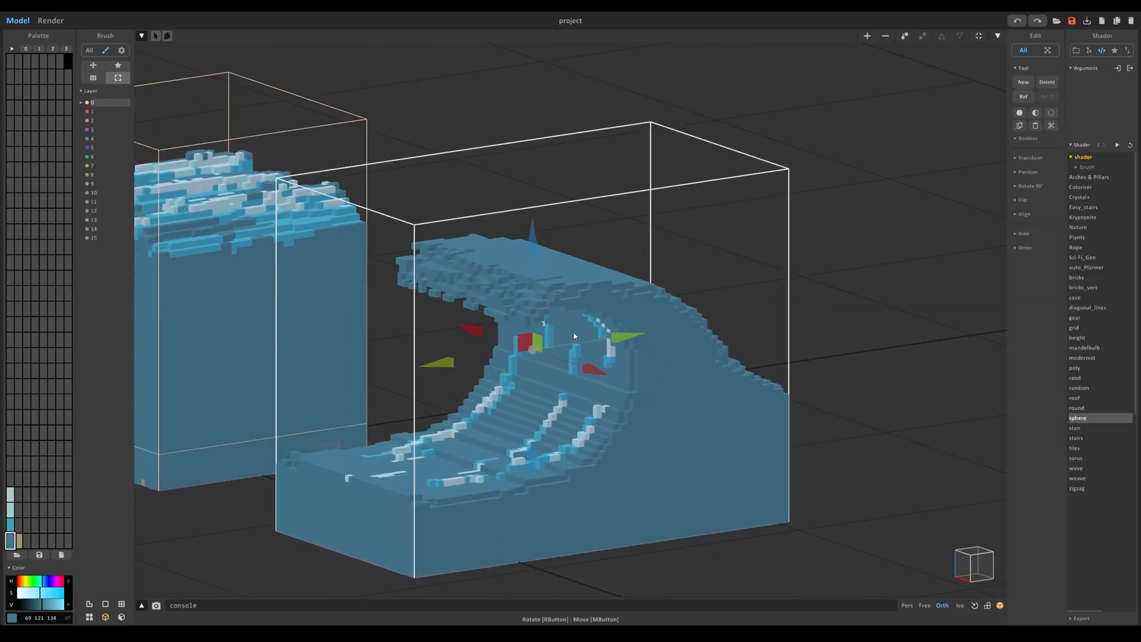
left_click_drag(625, 342, 440, 312)
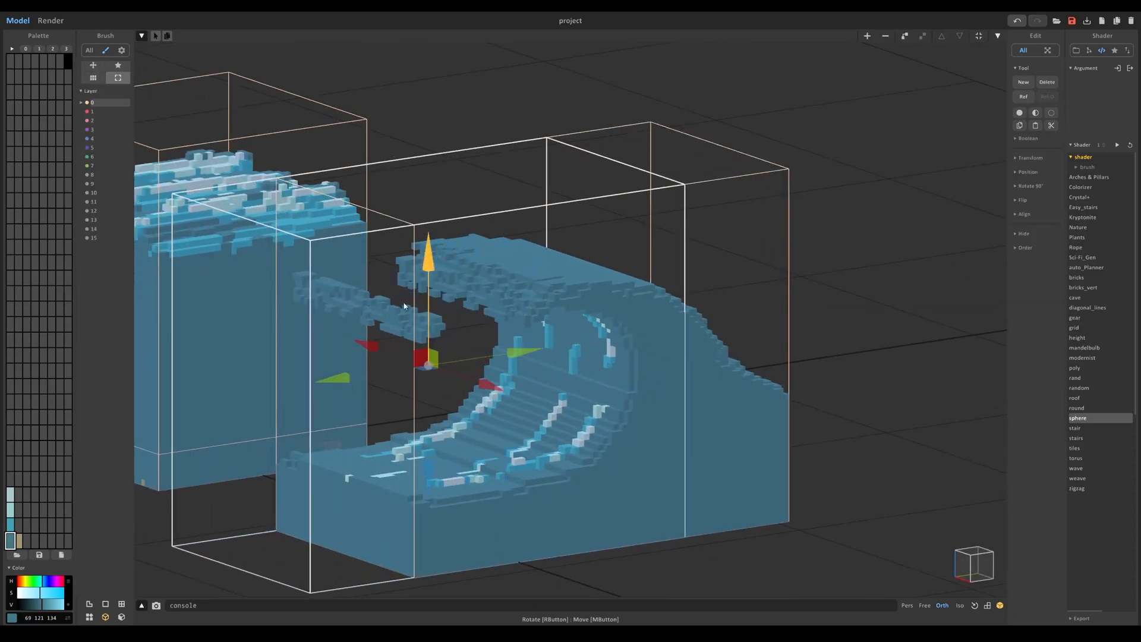
Open the separated lip model and randomly thin its voxels with the xs rand command, replacing a .6 attempt with a sparser scatter
key("Tab")
middle_click_drag(377, 326, 447, 327)
scroll(438, 324, "up", 2)
right_click_drag(296, 354, 321, 369)
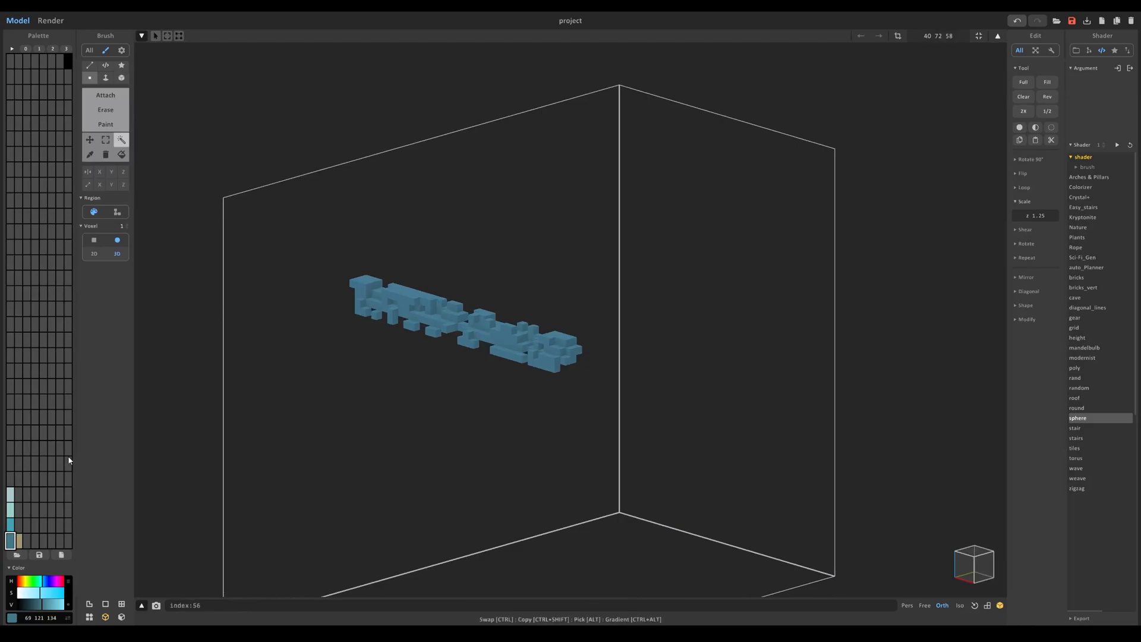
left_click(11, 510)
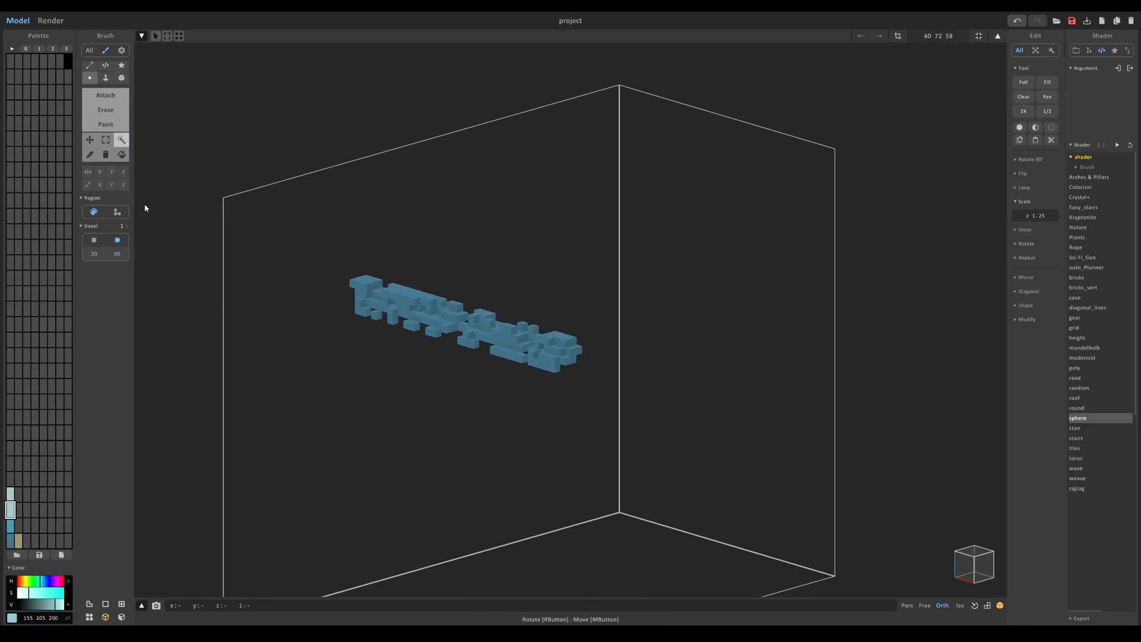
left_click(407, 309, "alt")
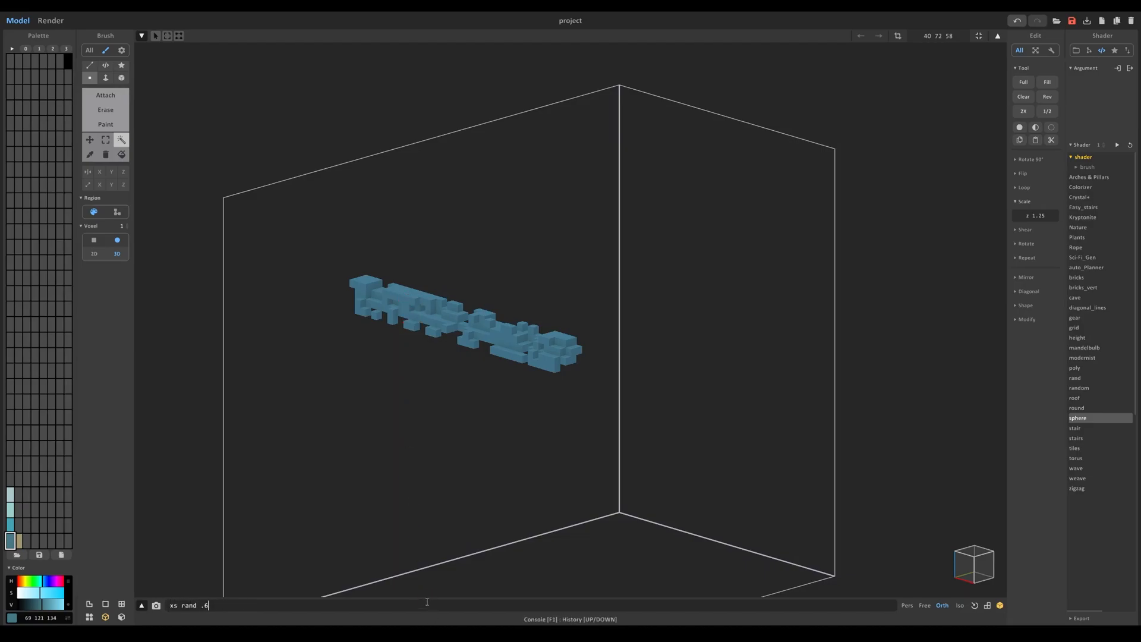
key("Return")
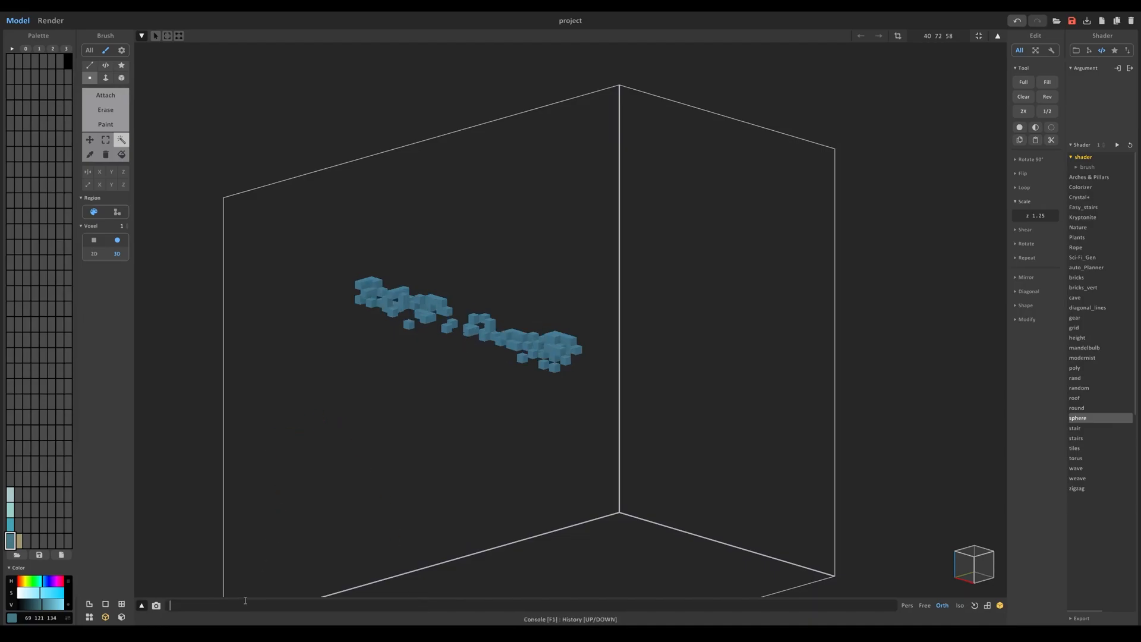
key("ctrl+z")
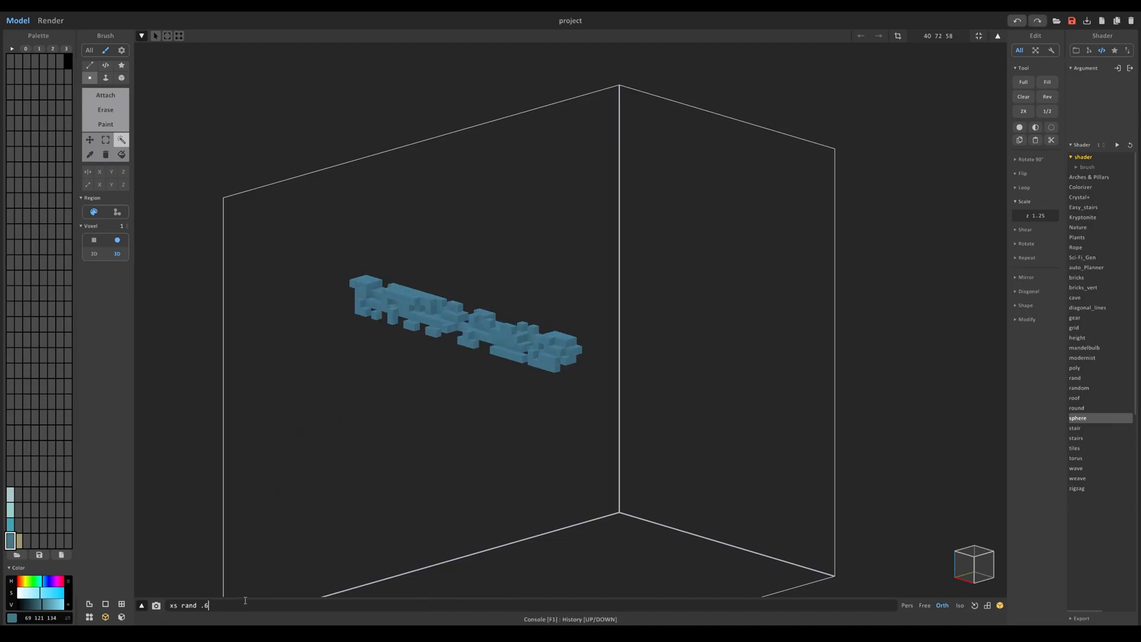
type("2")
key("Return")
Recolour the scattered lip voxels with the pale aqua 155 205 200 and erase a few of them
left_click(10, 509)
left_click(121, 155)
left_click(410, 301)
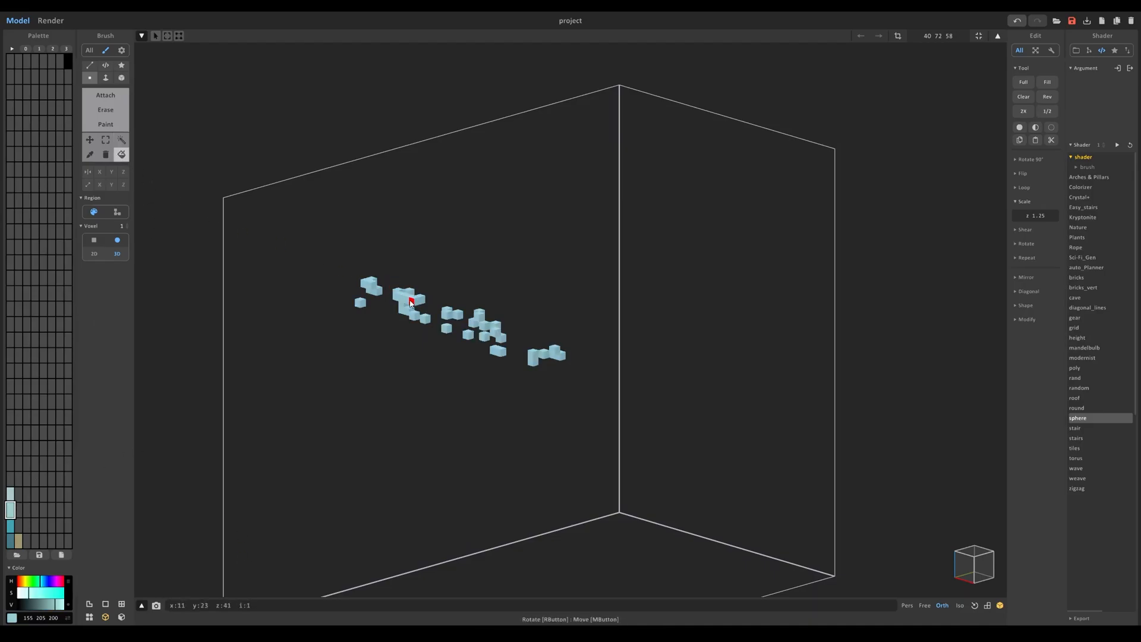
left_click(109, 112)
right_click_drag(420, 298, 510, 345)
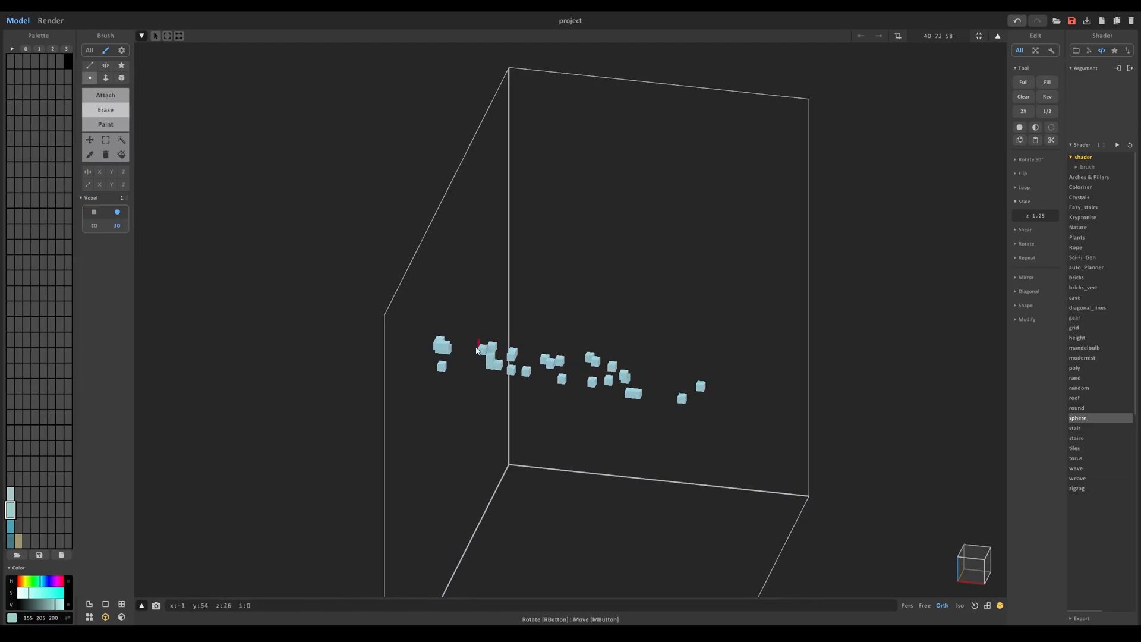
Move the pale foam scatter back against the wave's lip and render the scene
key("Tab")
right_click_drag(544, 365, 481, 365)
left_click_drag(614, 361, 710, 340)
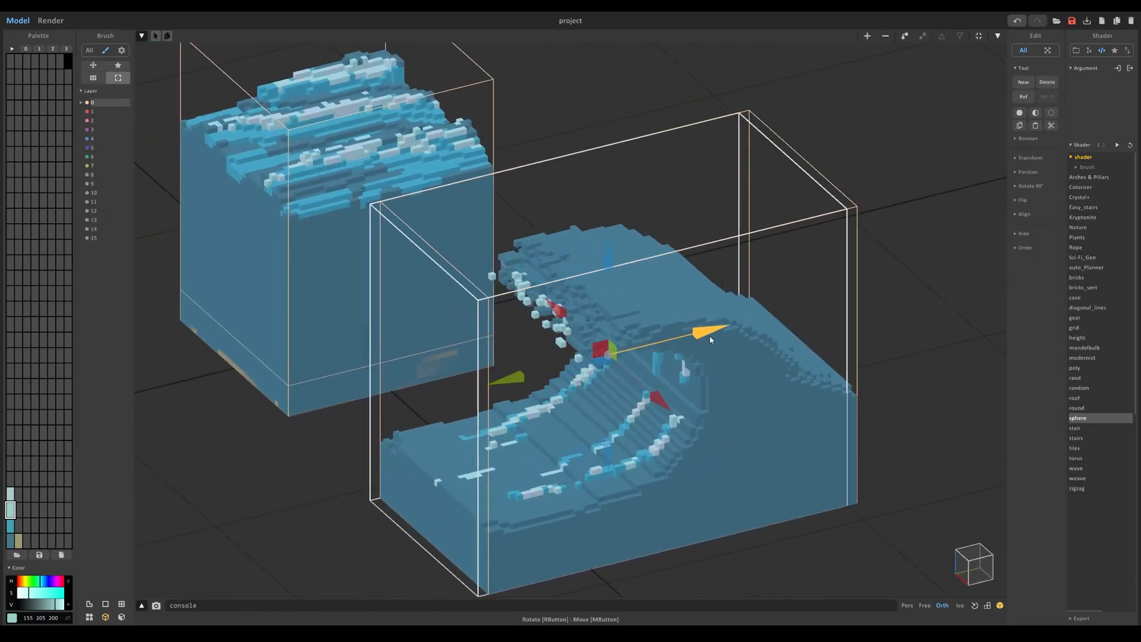
right_click_drag(611, 299, 233, 138)
left_click(50, 20)
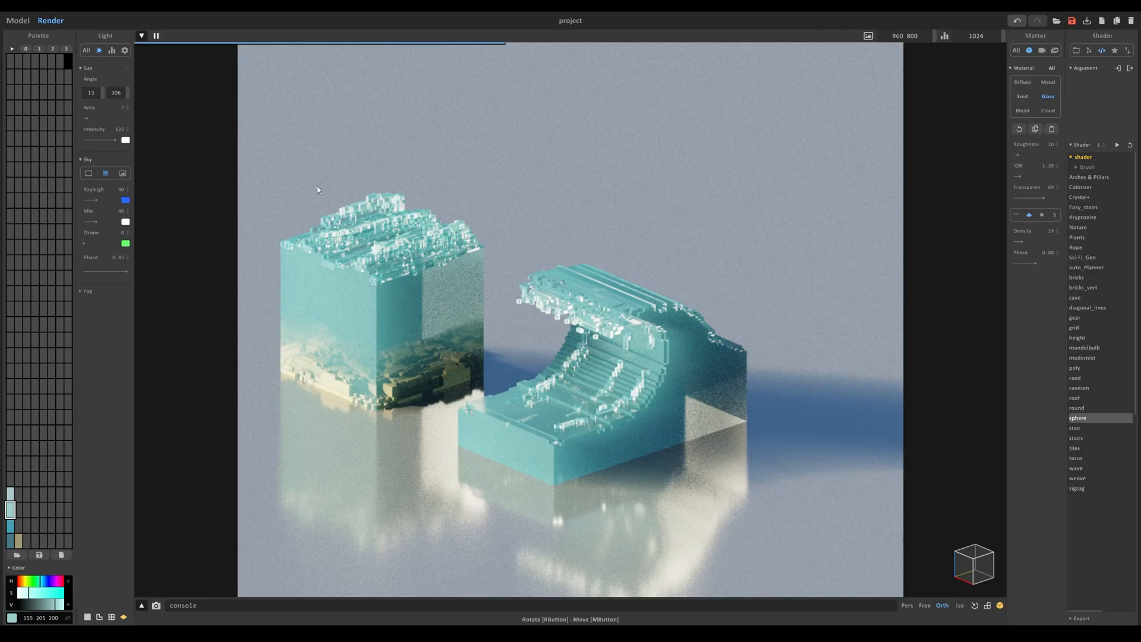
Return to modelling and shrink the foam scatter's bounding box to fit its voxels
left_click(22, 20)
right_click_drag(523, 267, 416, 208)
scroll(544, 303, "up", 4)
right_click_drag(544, 303, 574, 316)
left_click(979, 36)
right_click_drag(550, 237, 571, 246)
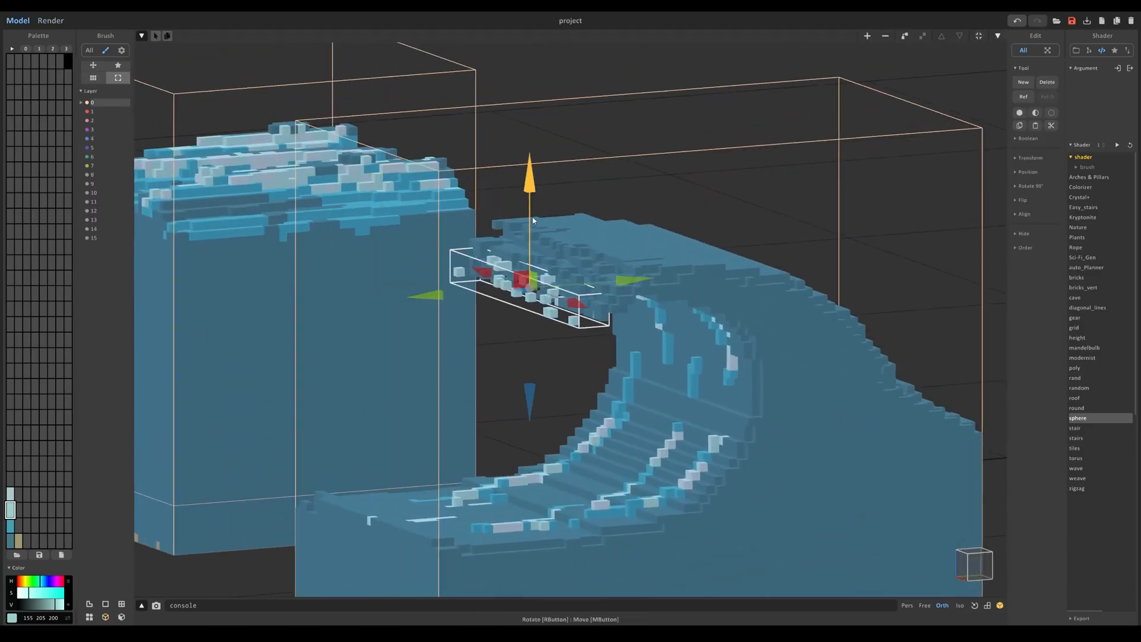
Duplicate the foam scatter and place the copy slightly lower and farther out in front of the lip
left_click_drag(533, 217, 533, 240, "ctrl")
left_click_drag(632, 300, 608, 301)
right_click_drag(528, 255, 541, 280)
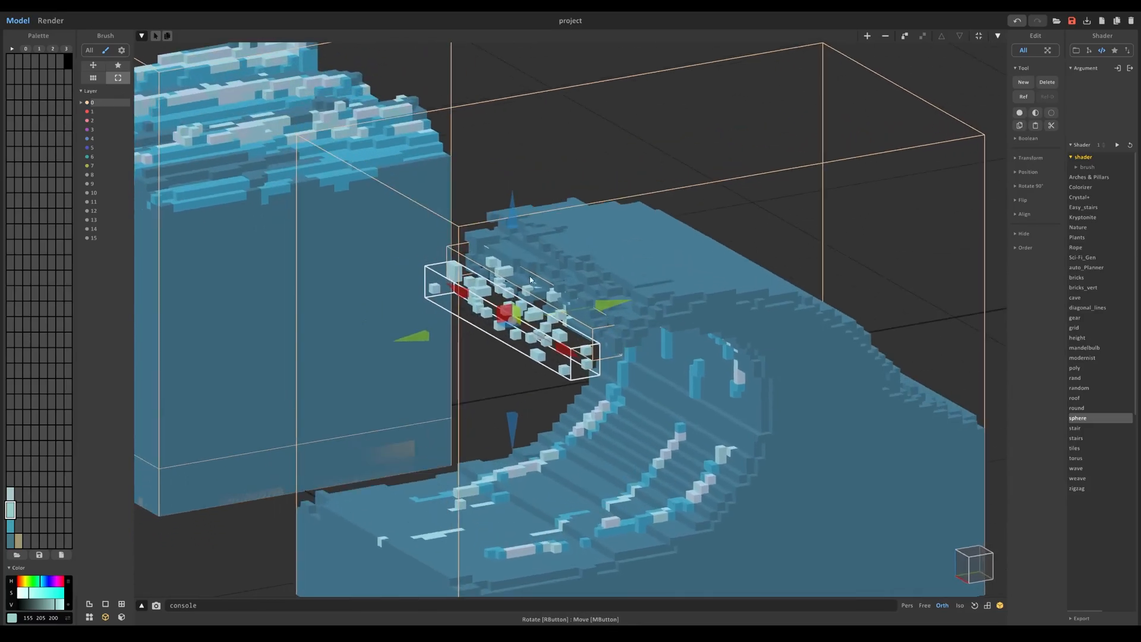
left_click_drag(510, 276, 511, 285)
Shift the duplicate's voxels sideways within its box to vary the pattern, with the surrounding models displayed for reference
key("Tab")
mouse_move(511, 285)
right_mouse_down()
mouse_move(595, 315)
mouse_move(625, 334)
mouse_move(622, 345)
mouse_move(618, 324)
mouse_move(773, 354)
mouse_move(685, 344)
right_mouse_up()
key("Tab")
key("Tab")
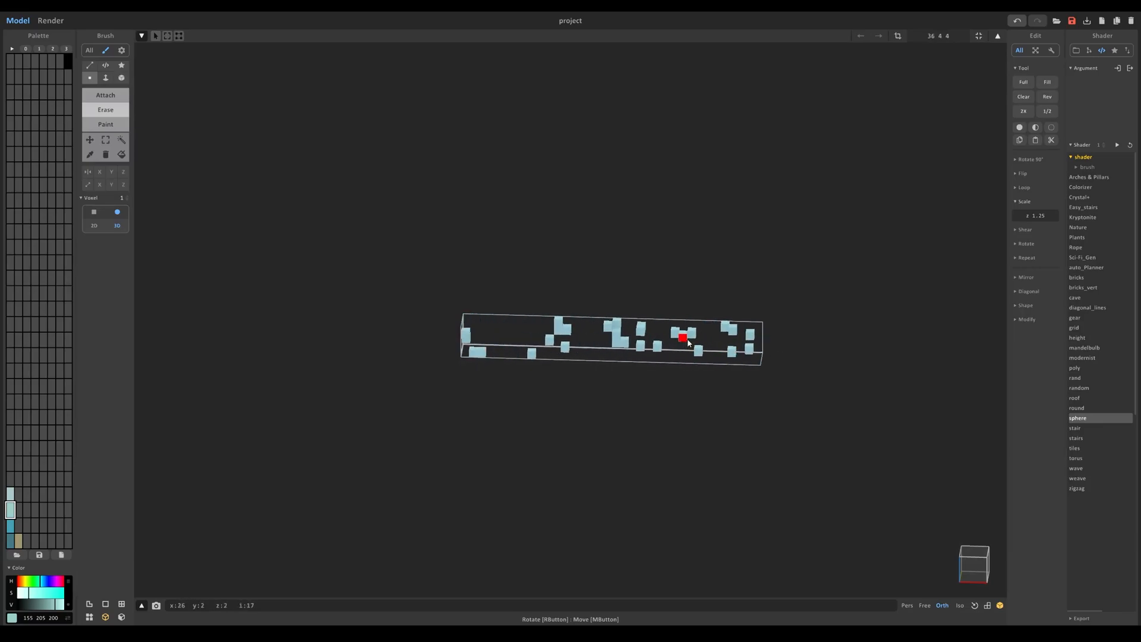
mouse_move(681, 339)
left_mouse_down("ctrl")
mouse_move(568, 331)
mouse_move(700, 340)
left_mouse_up("ctrl")
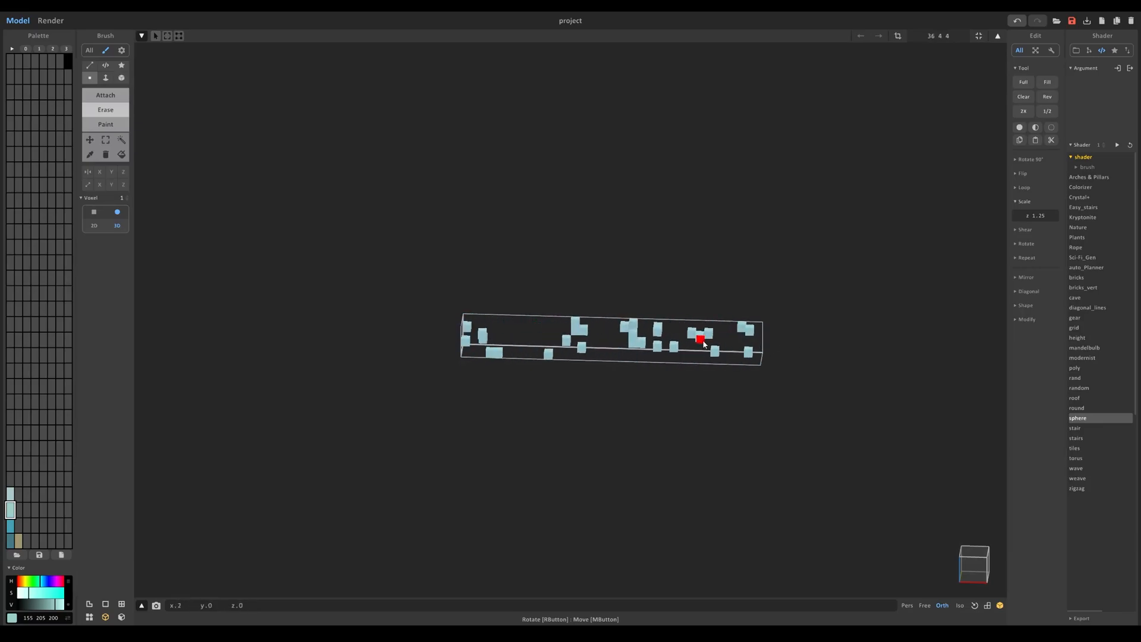
left_click(105, 616)
left_click(105, 616)
left_click(89, 616)
left_click_drag(630, 337, 565, 338, "ctrl")
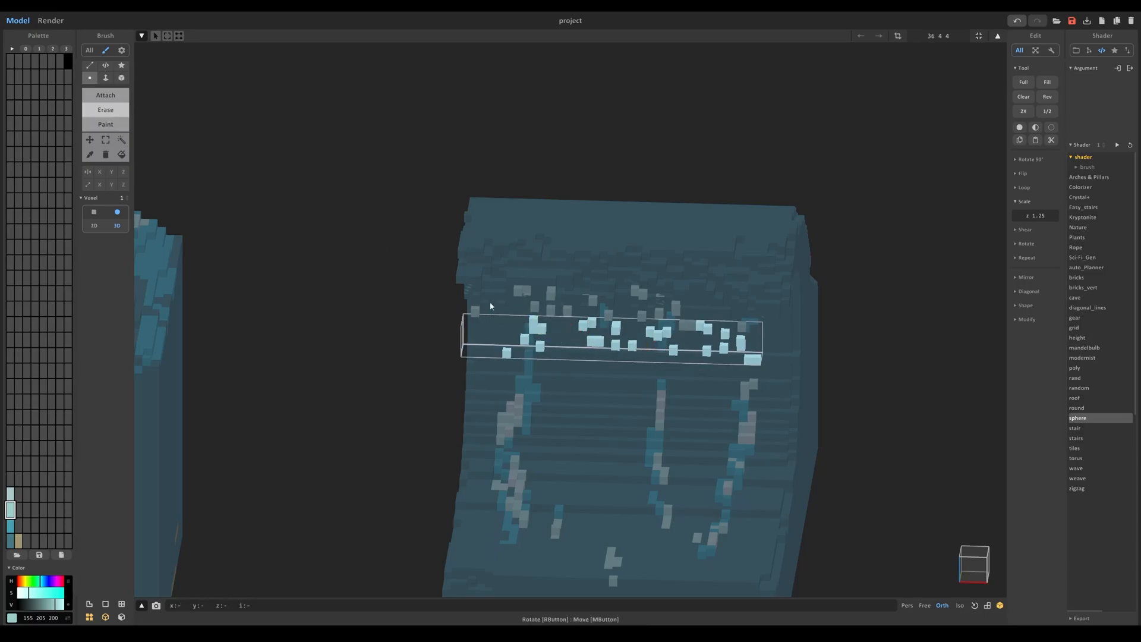
right_click_drag(506, 316, 504, 339)
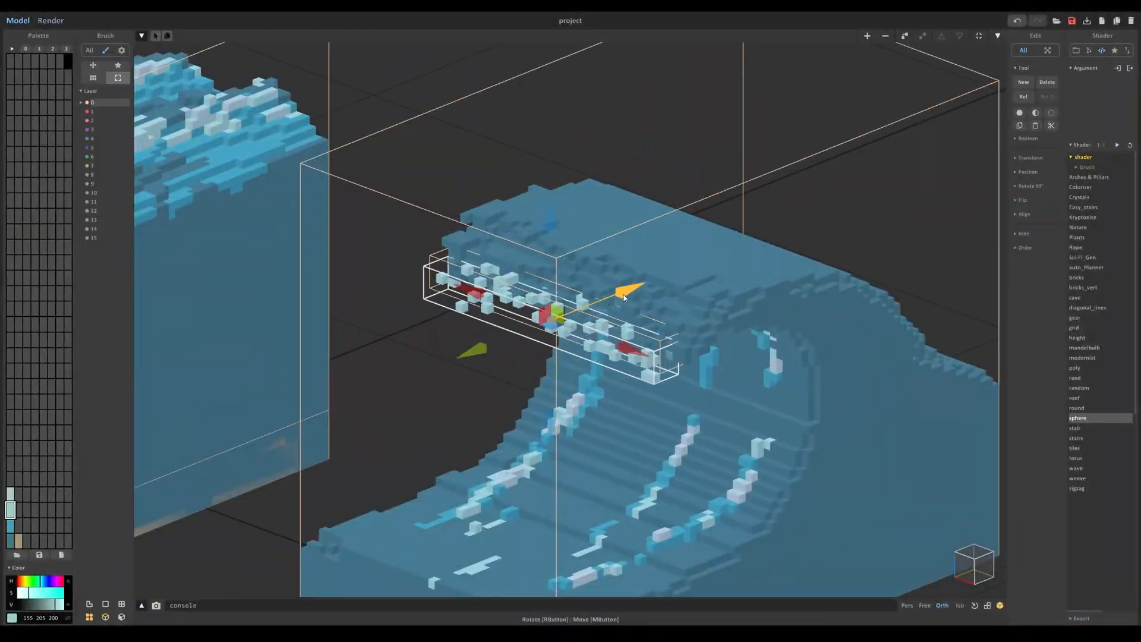
Place another foam scatter copy above the wave crest with its voxels adjusted, and render the scene
right_click_drag(654, 339, 587, 256)
key("Tab")
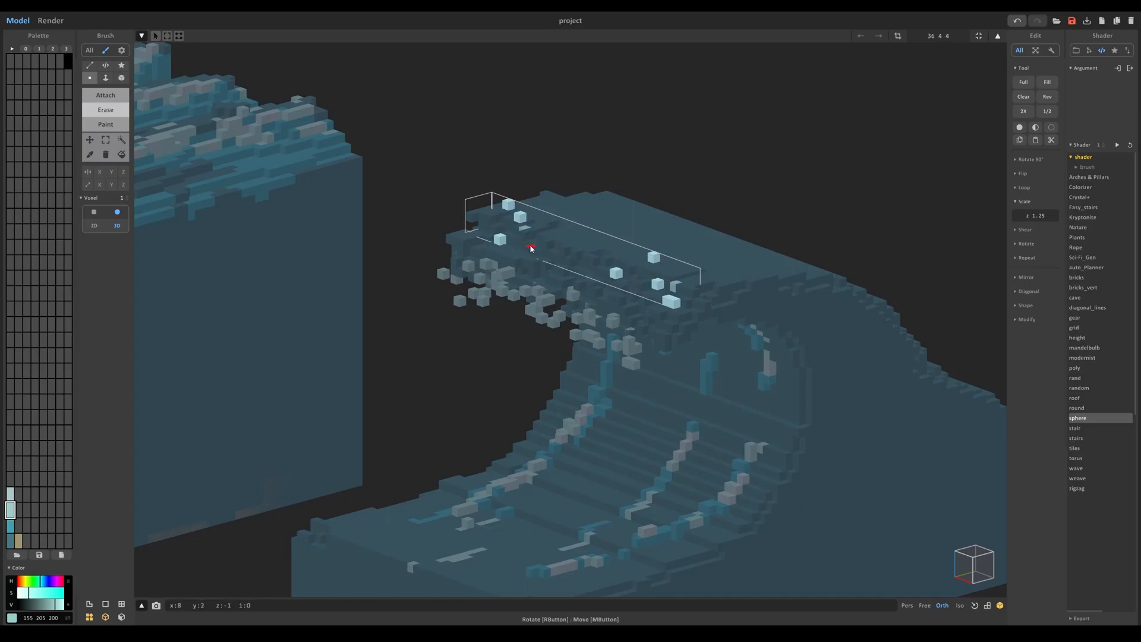
key("Tab")
right_click_drag(566, 208, 757, 219)
key("Tab")
right_click_drag(581, 220, 636, 228)
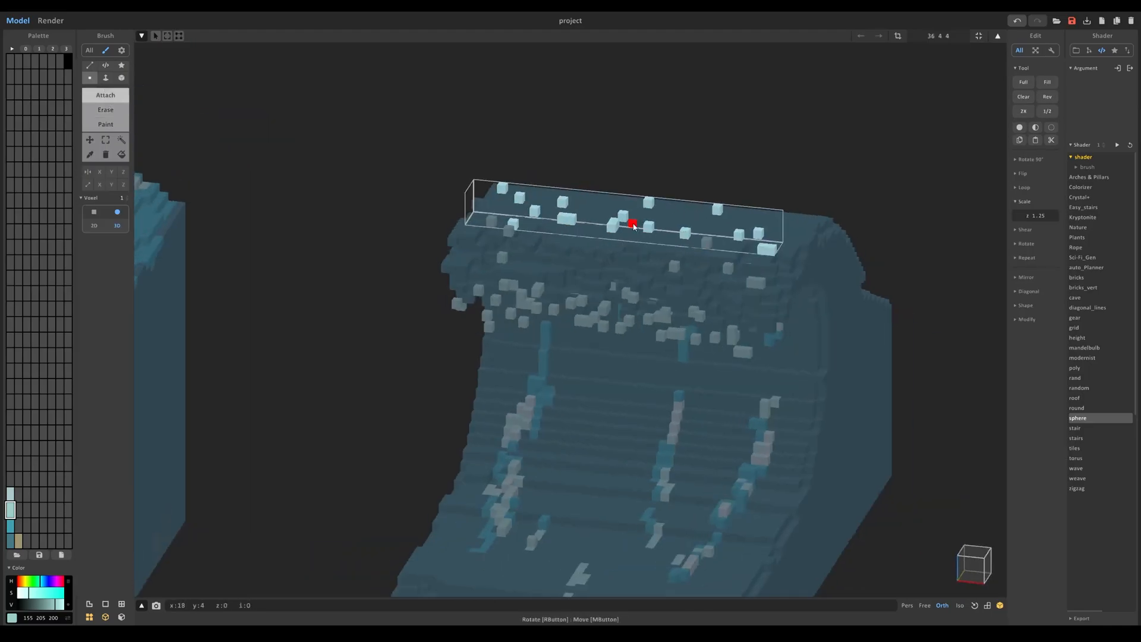
key("Tab")
left_click(50, 21)
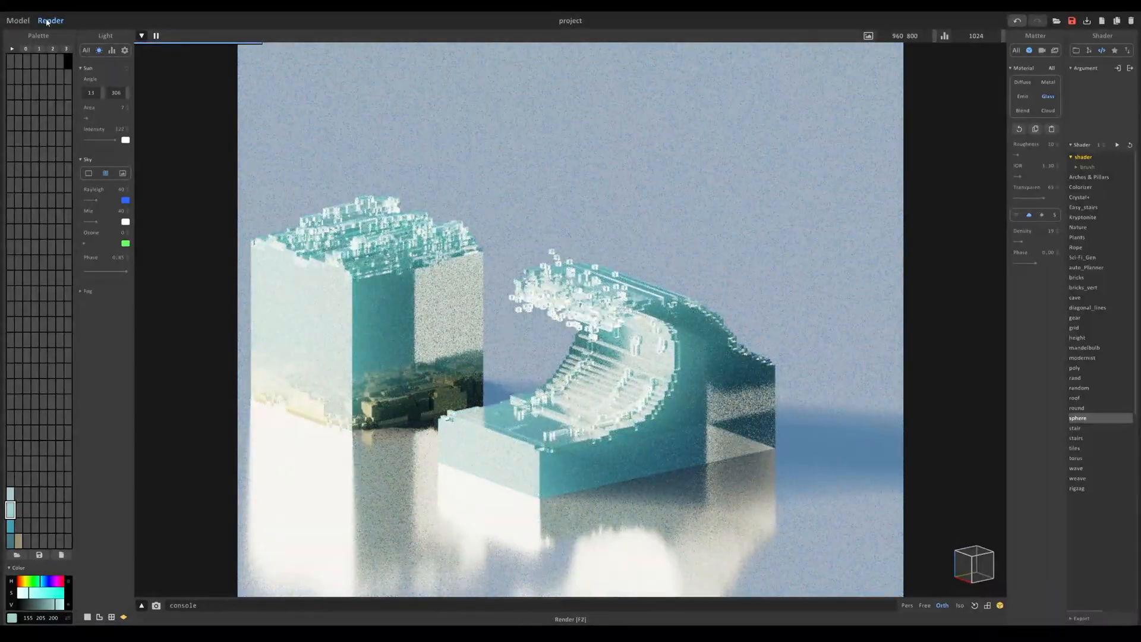
Reopen the wave model and paint mid-blue 66 162 180 patches over its ragged lip
left_click(18, 21)
key("Tab")
scroll(563, 296, "up", 3)
right_click_drag(563, 295, 538, 296)
left_click(122, 112)
right_click_drag(493, 223, 604, 247)
left_click(10, 525)
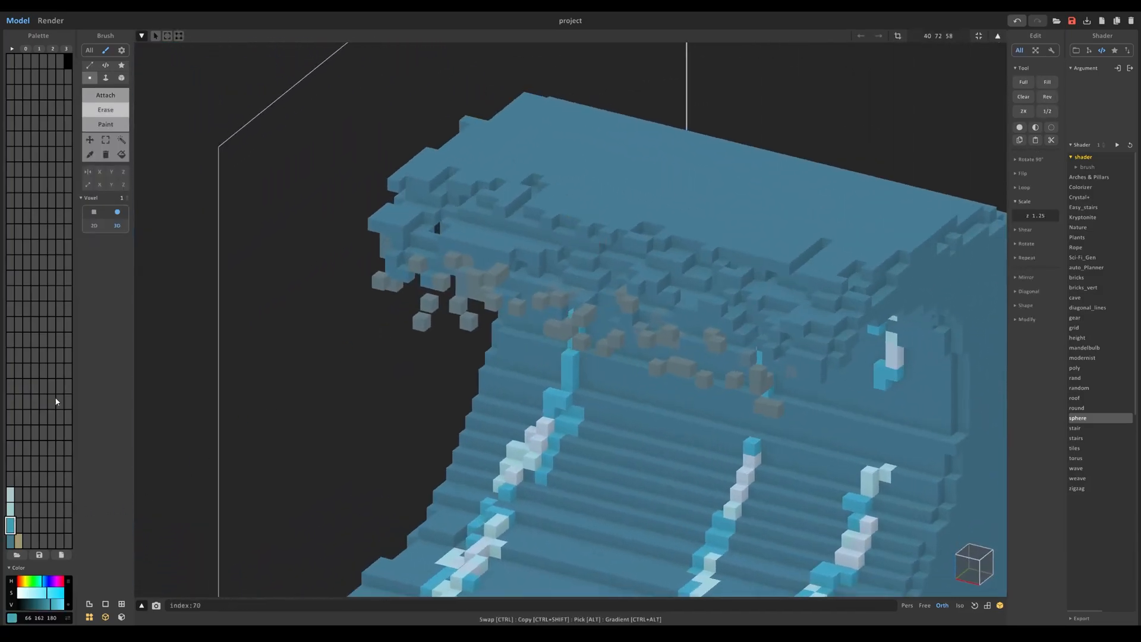
left_click(106, 124)
right_click_drag(404, 268, 509, 314)
scroll(509, 313, "down", 3)
left_click_drag(510, 313, 490, 342)
Paint more blue streaks back across the crest's top and add pale aqua flecks along the lip
right_click_drag(489, 341, 453, 325)
mouse_move(453, 325)
left_mouse_down()
mouse_move(462, 277)
mouse_move(537, 334)
mouse_move(525, 303)
mouse_move(566, 345)
mouse_move(568, 267)
left_mouse_up()
mouse_move(578, 255)
right_mouse_down()
mouse_move(548, 194)
mouse_move(569, 356)
right_mouse_up()
mouse_move(571, 247)
left_mouse_down()
mouse_move(591, 249)
mouse_move(607, 281)
mouse_move(624, 383)
mouse_move(660, 365)
mouse_move(662, 323)
mouse_move(698, 369)
mouse_move(741, 381)
mouse_move(802, 365)
left_mouse_up()
mouse_move(803, 365)
right_mouse_down()
mouse_move(718, 239)
mouse_move(472, 306)
mouse_move(502, 258)
right_mouse_up()
left_click_drag(624, 223, 582, 232)
right_click_drag(583, 232, 532, 303)
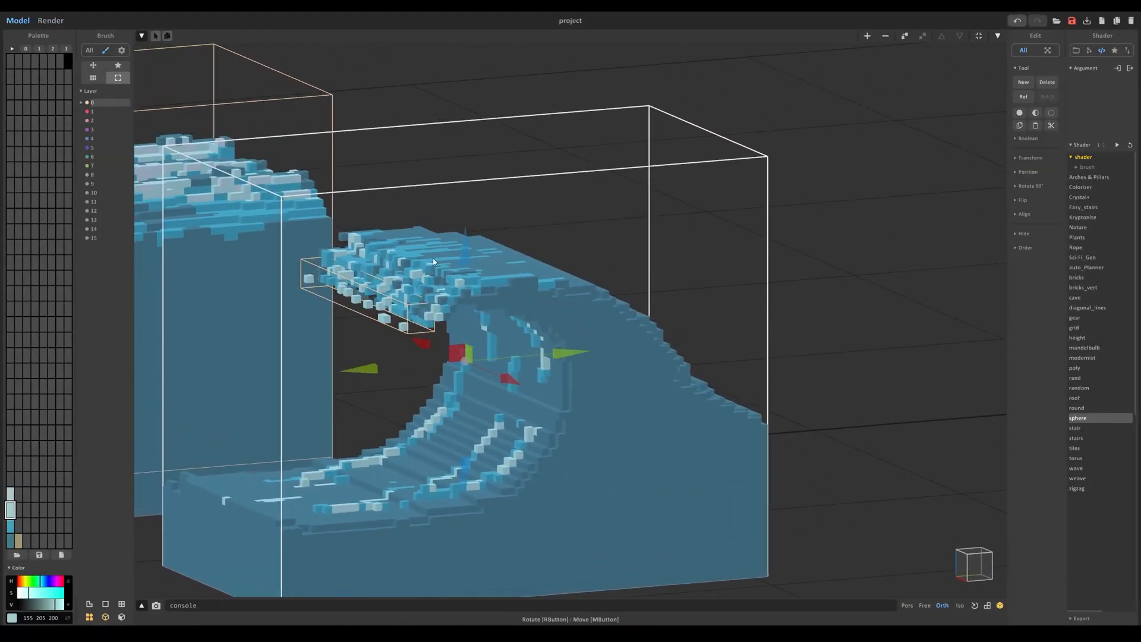
Try attaching rows of pale aqua voxels above the wave crest
key("Tab")
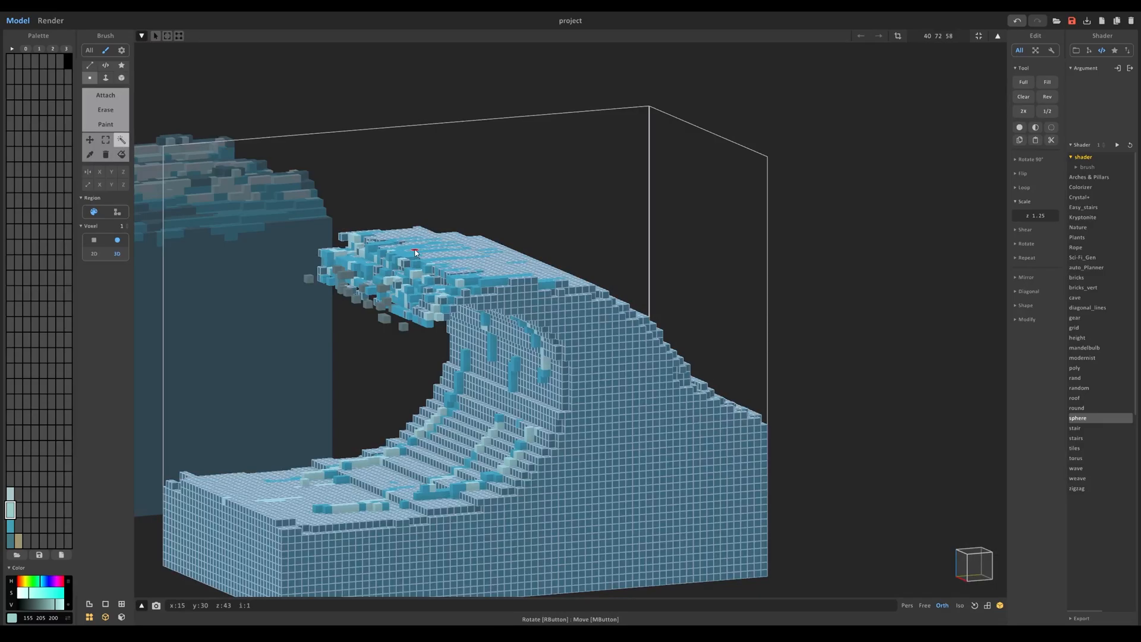
right_click_drag(443, 259, 594, 348)
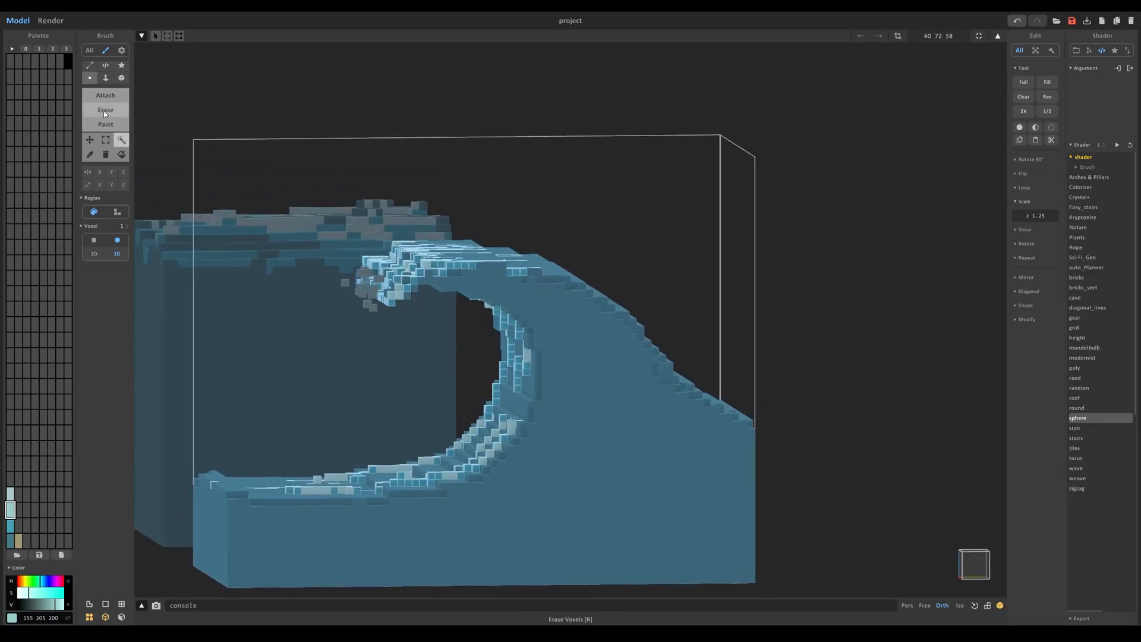
left_click(114, 97)
left_click_drag(415, 242, 467, 238)
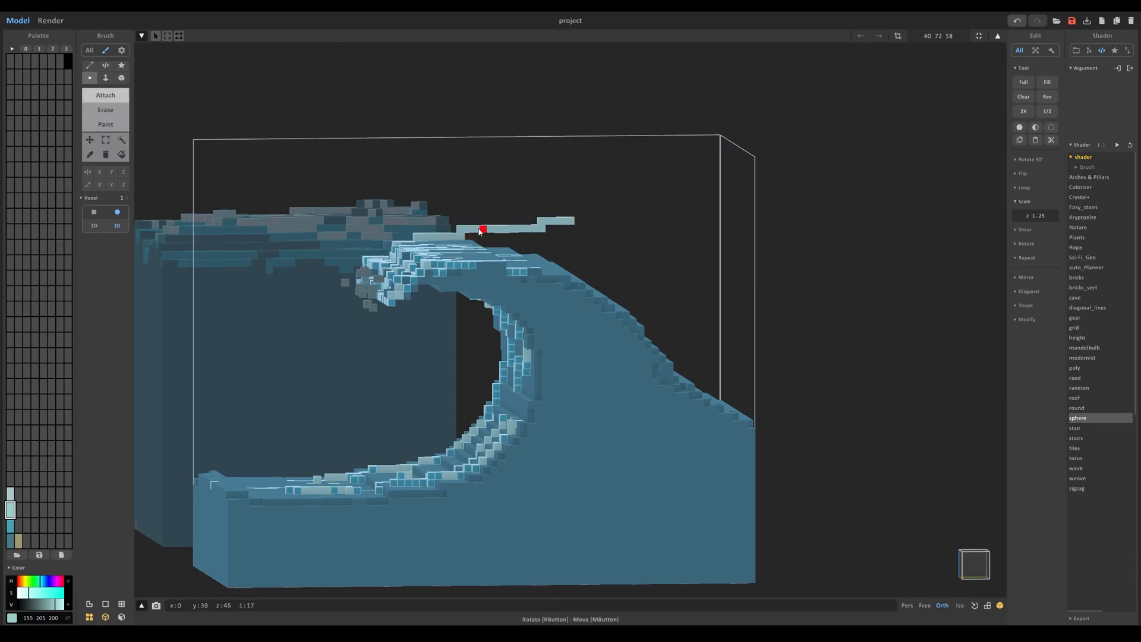
right_click_drag(455, 265, 413, 262)
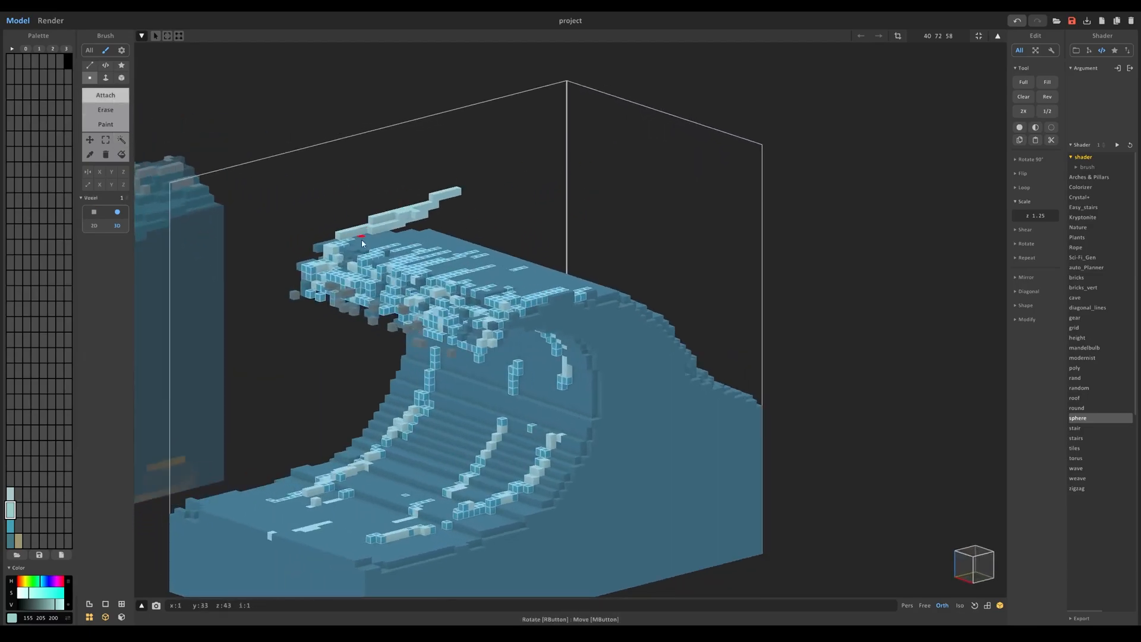
key("ctrl+z")
key("ctrl+z")
key("ctrl+z")
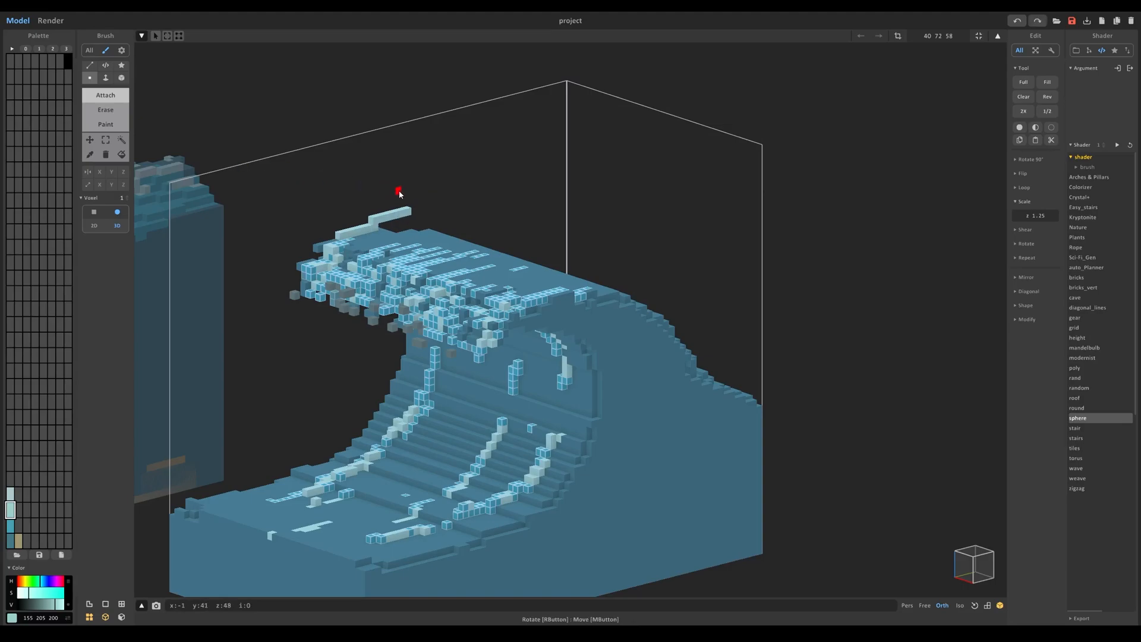
Build a flat pale aqua slab of 40 by 24 by 1 voxels hovering over the wave crest
left_click(121, 78)
right_click_drag(280, 158, 372, 181)
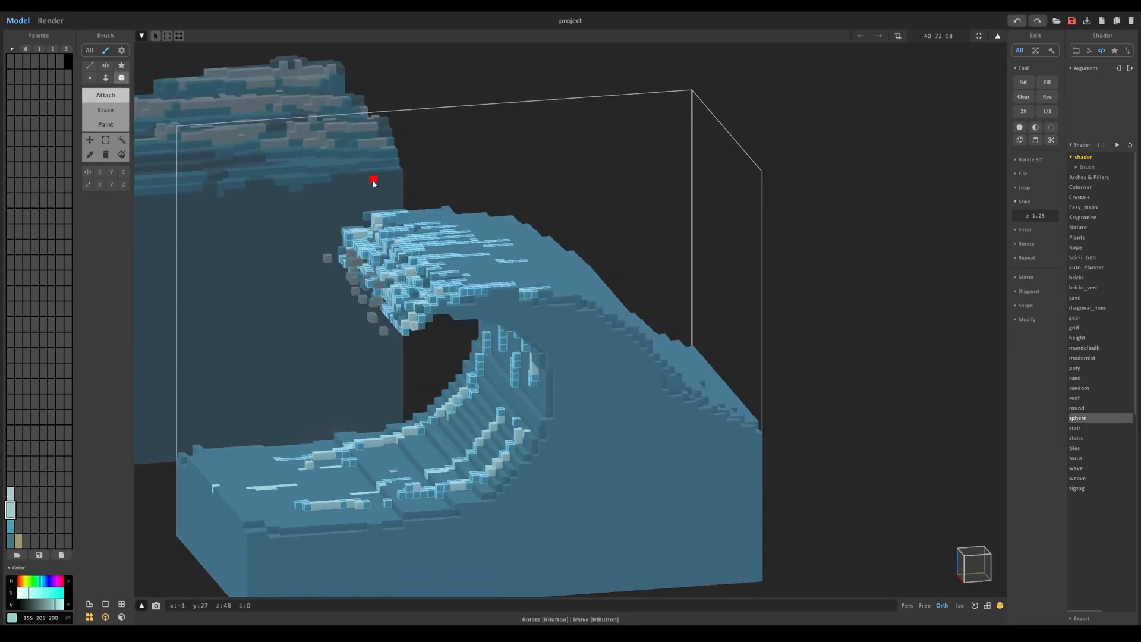
left_click_drag(372, 180, 525, 169)
left_click(106, 78)
left_click_drag(446, 178, 526, 291)
right_click_drag(526, 290, 571, 309)
Select the slab as a connected region and split it from the wave into a separate, tightly bounded model
left_click(121, 139)
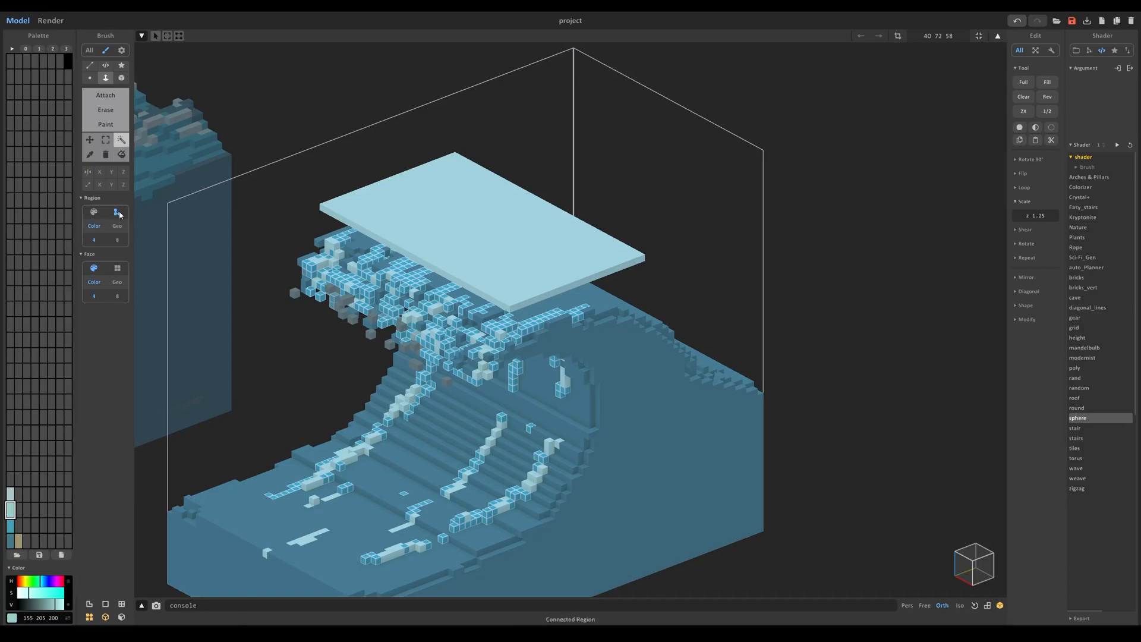
left_click(491, 229)
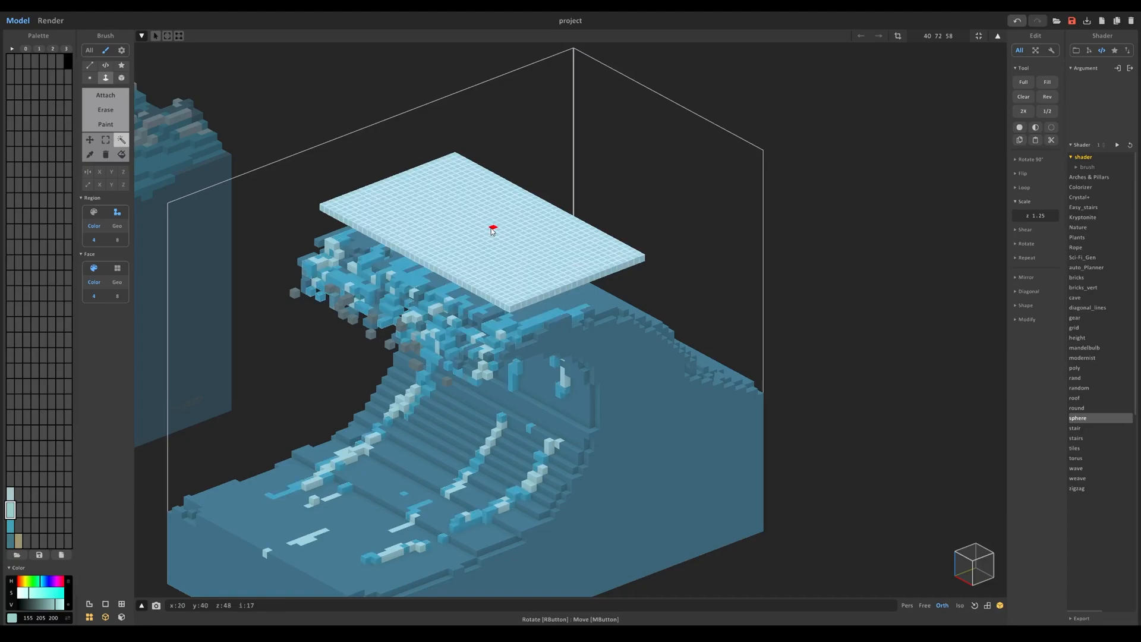
key("Delete")
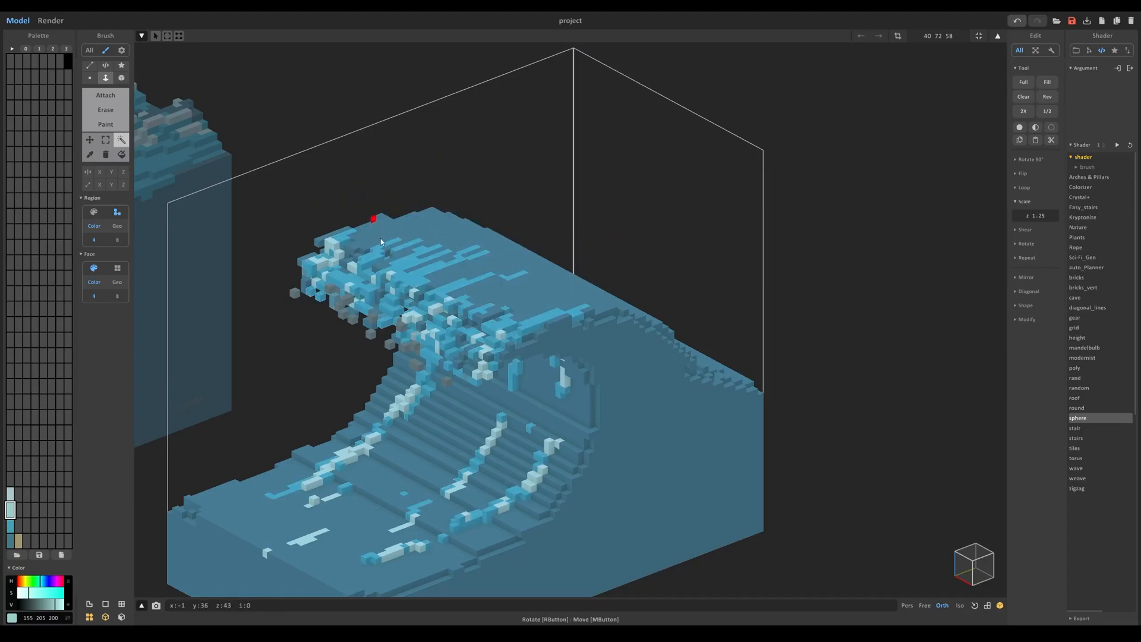
key("Tab")
key("ctrl+z")
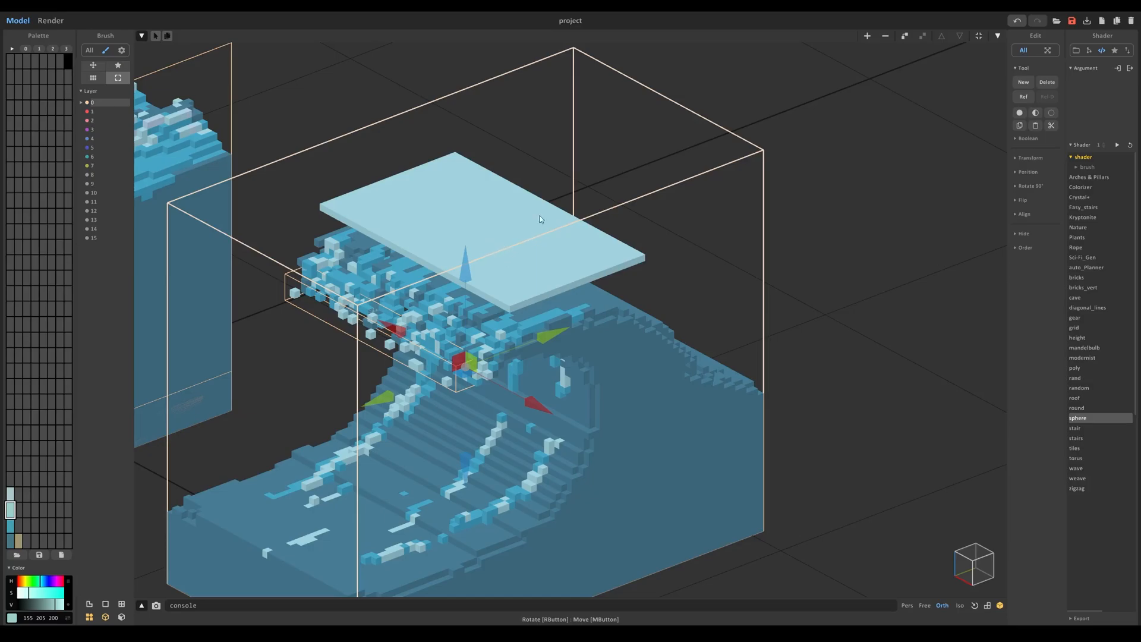
left_click(476, 226)
Randomly thin the slab's voxels with the rand command at .78
key("Tab")
right_click_drag(535, 225, 480, 252)
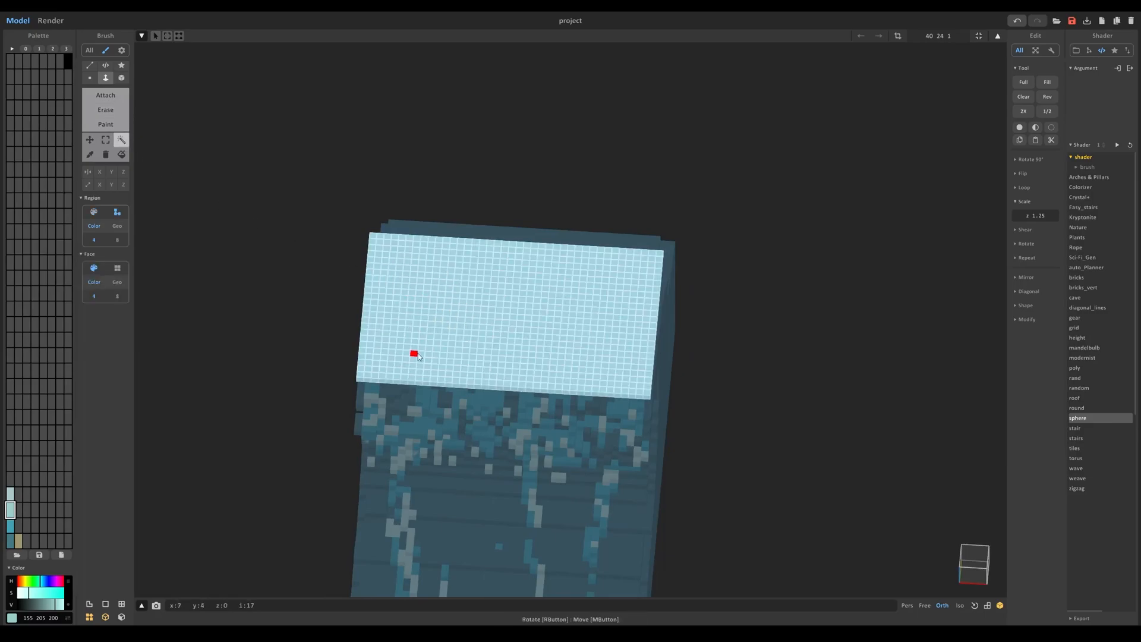
type("rand .78")
key("Return")
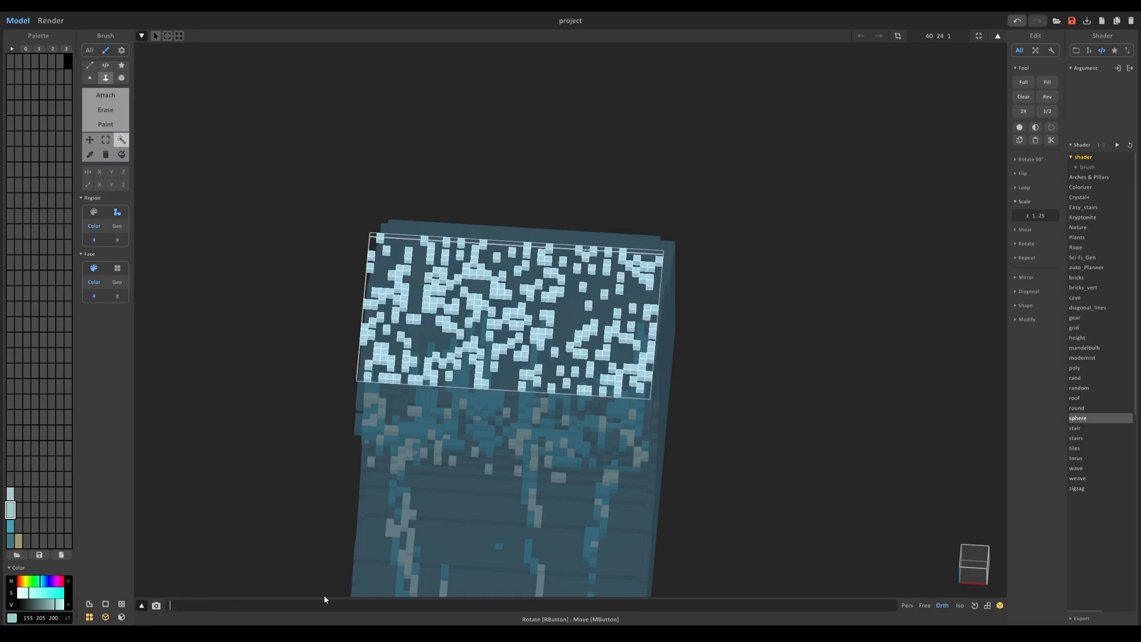
Erase individual voxels from the thinned slab in a straight top view to make the foam pattern irregular
left_click(105, 110)
right_click_drag(470, 357, 697, 453)
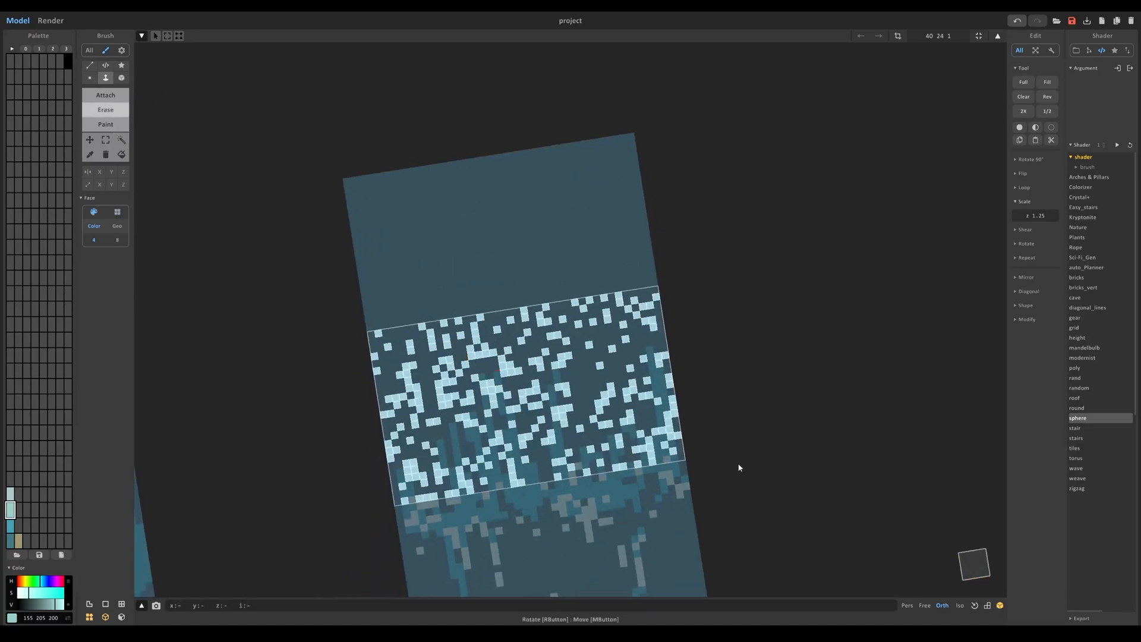
left_click(966, 565)
left_click(90, 78)
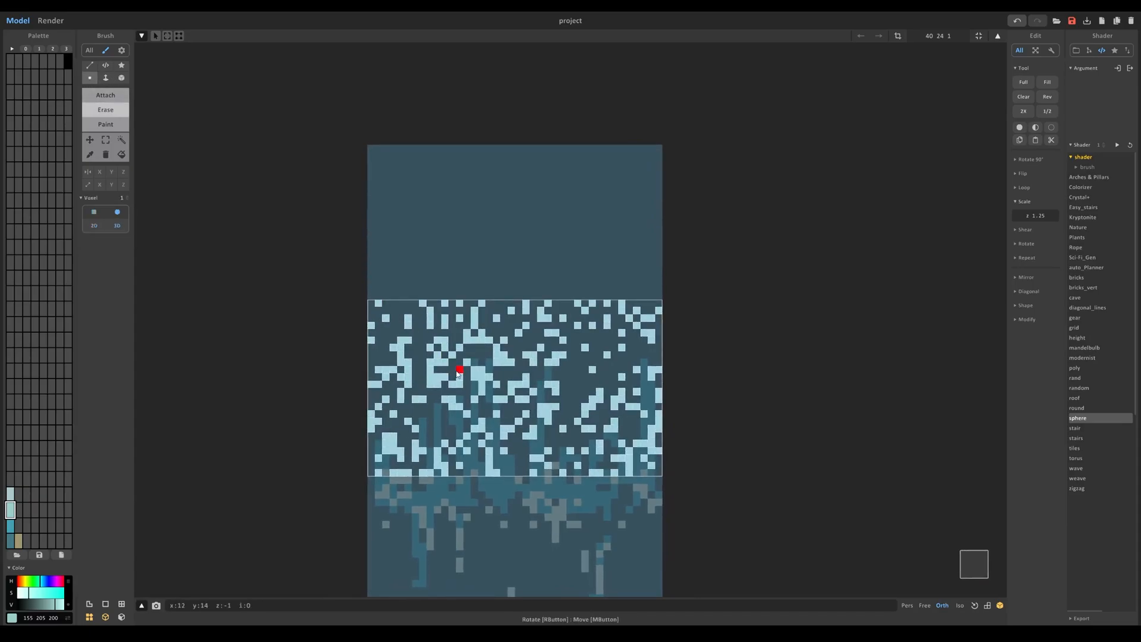
mouse_move(450, 401)
left_mouse_down()
mouse_move(394, 410)
mouse_move(400, 465)
left_mouse_up()
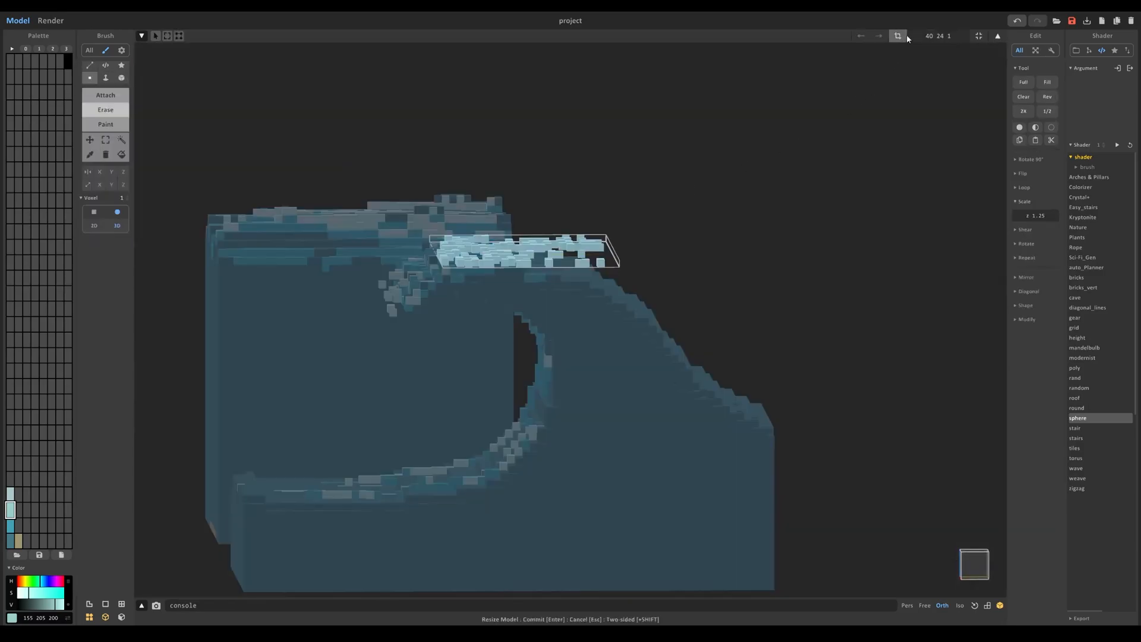
Extend the foam model's bounds above and below the voxel layer to 40 by 24 by 26 voxels
left_click(903, 39)
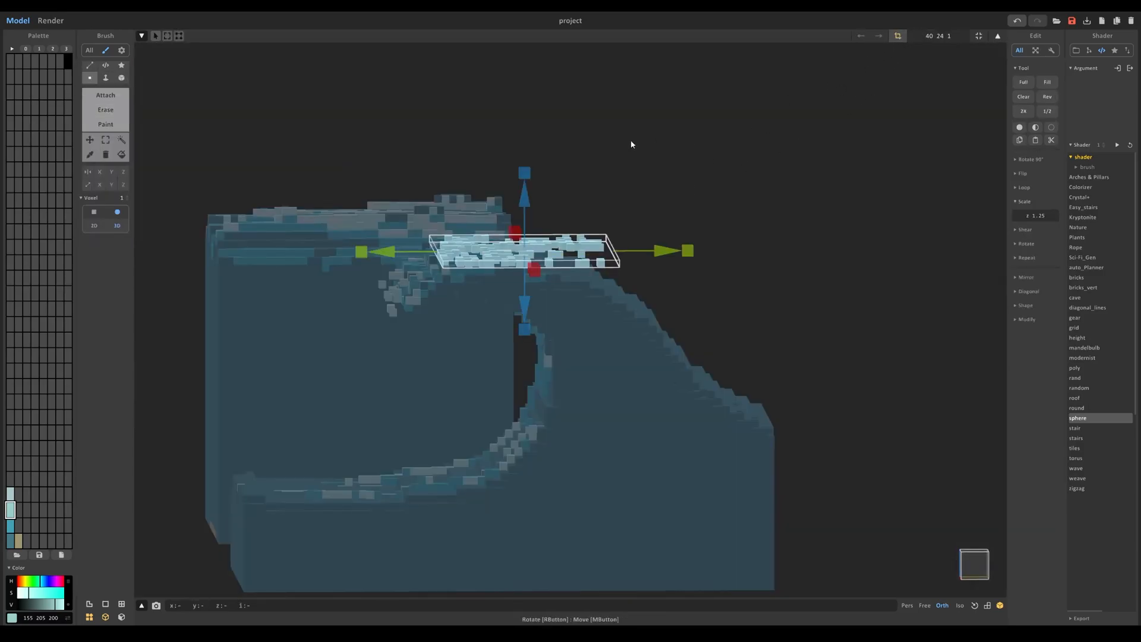
left_click_drag(518, 179, 526, 82)
scroll(615, 318, "up", 5)
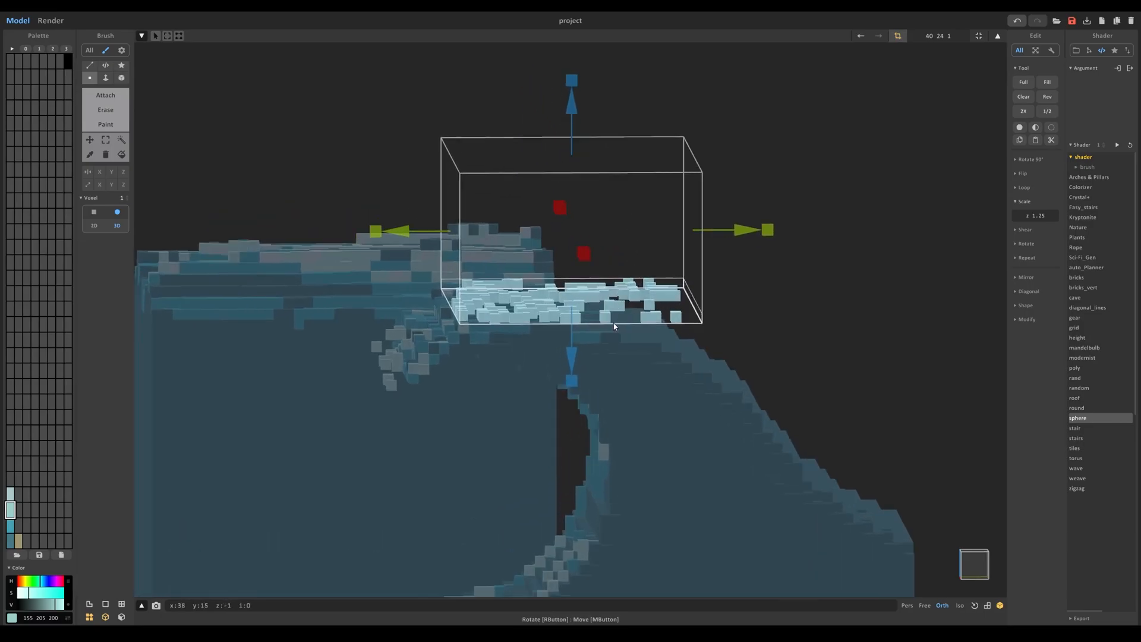
left_click_drag(574, 381, 578, 509)
right_click_drag(452, 321, 489, 340)
Tilt the thin foam layer over the wave crest with the transform tool's rotation, and open it for voxel editing
left_click(90, 140)
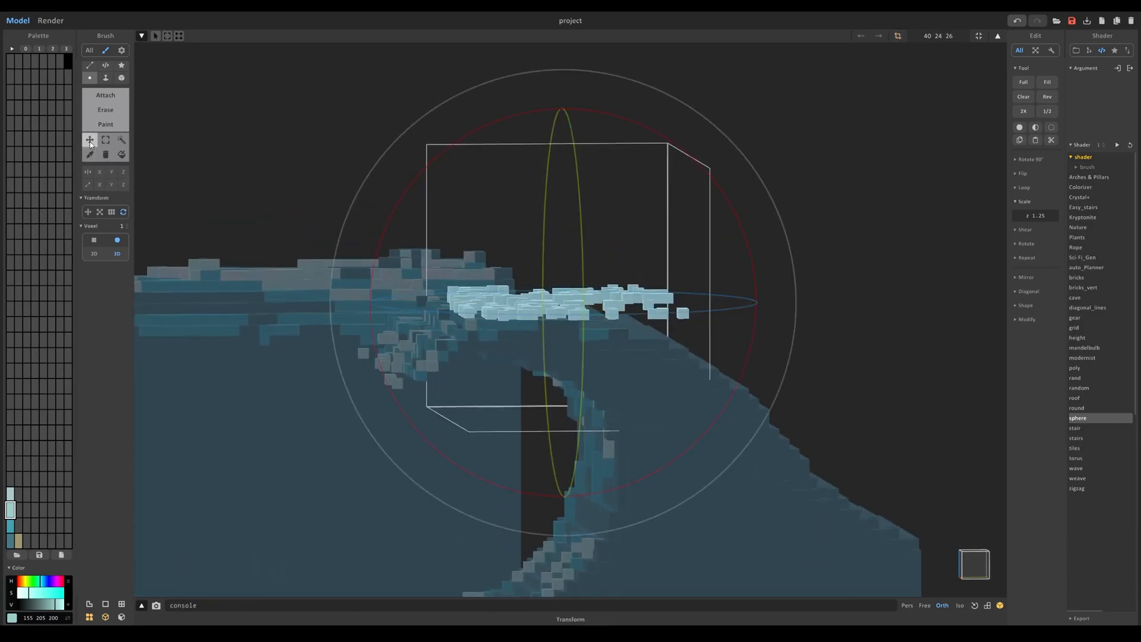
left_click_drag(465, 139, 453, 179)
key("Tab")
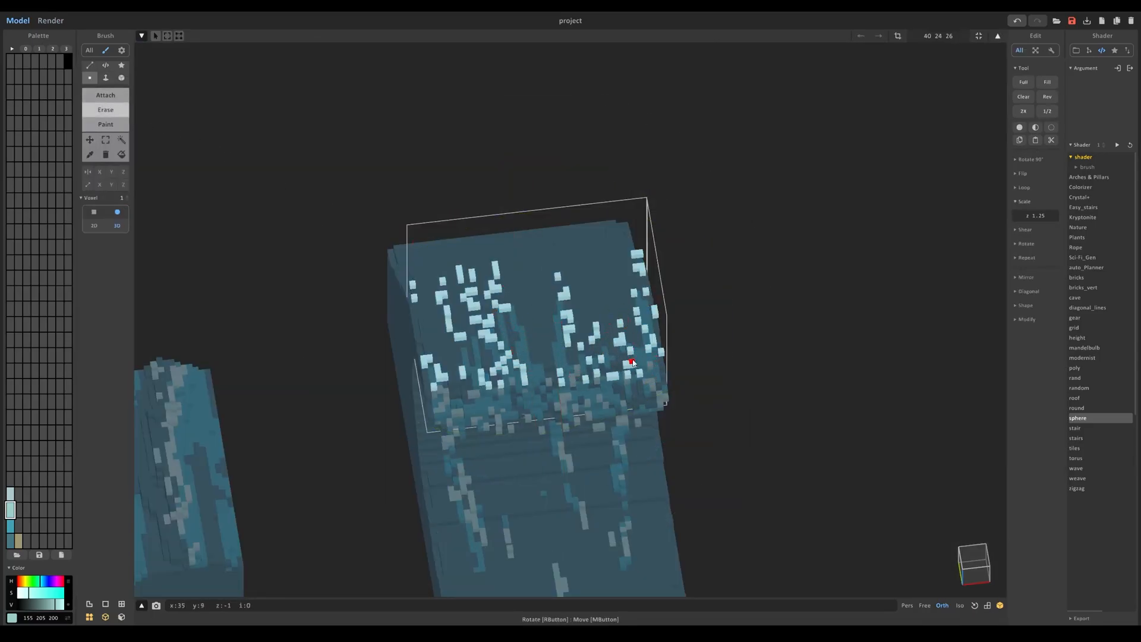
Erase several stray foam voxels along the layer's far edge and paint scattered remaining ones teal blue (66 162 180)
mouse_move(466, 286)
left_mouse_down()
mouse_move(446, 292)
mouse_move(442, 282)
mouse_move(421, 314)
left_mouse_up()
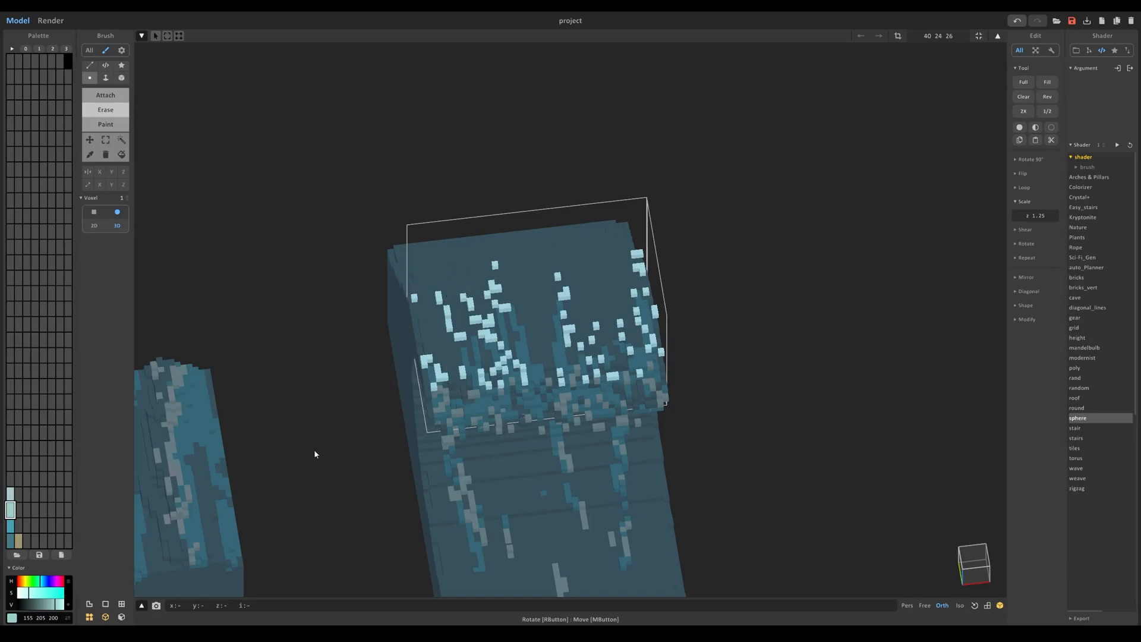
left_click(12, 525)
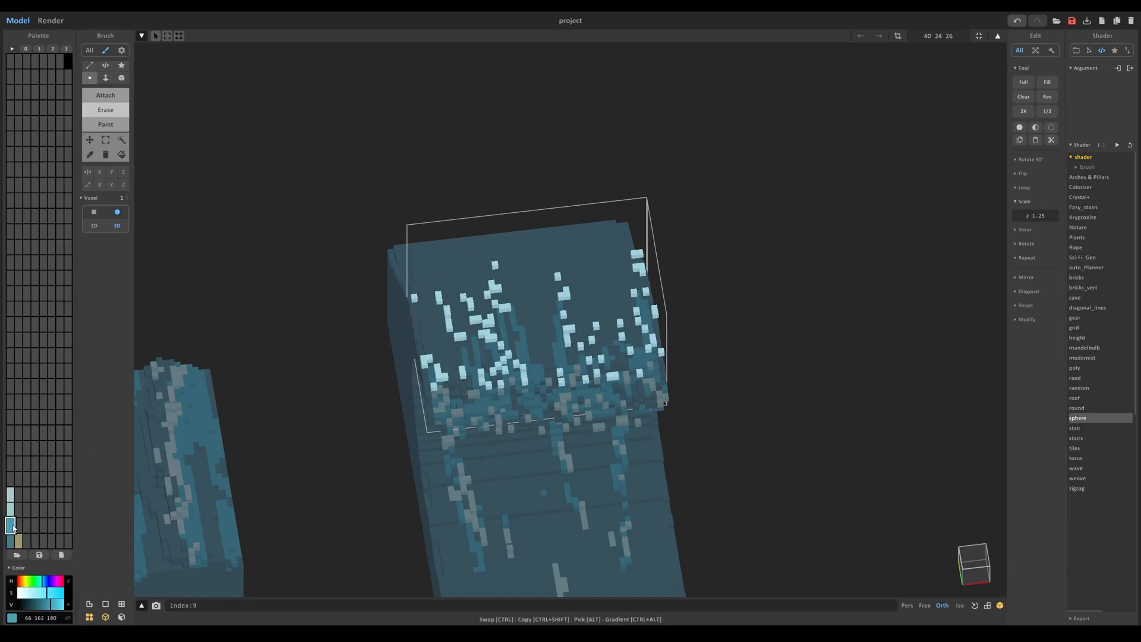
left_click(105, 124)
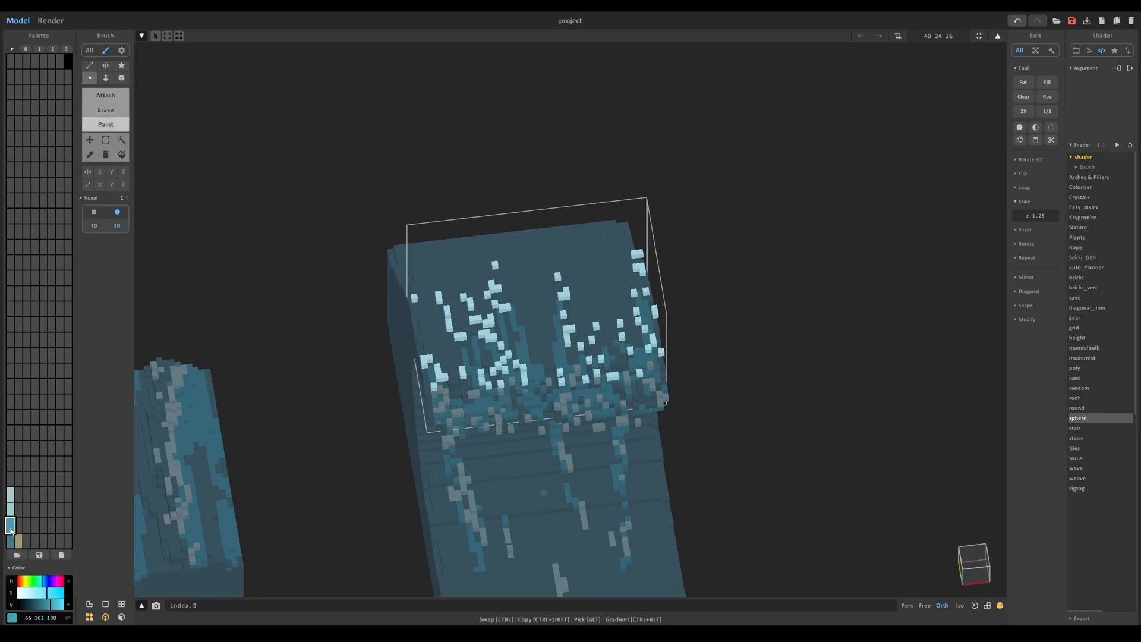
mouse_move(439, 297)
left_mouse_down()
mouse_move(457, 353)
mouse_move(508, 343)
mouse_move(488, 327)
mouse_move(552, 372)
mouse_move(570, 333)
mouse_move(642, 311)
mouse_move(646, 291)
mouse_move(648, 340)
mouse_move(612, 373)
left_mouse_up()
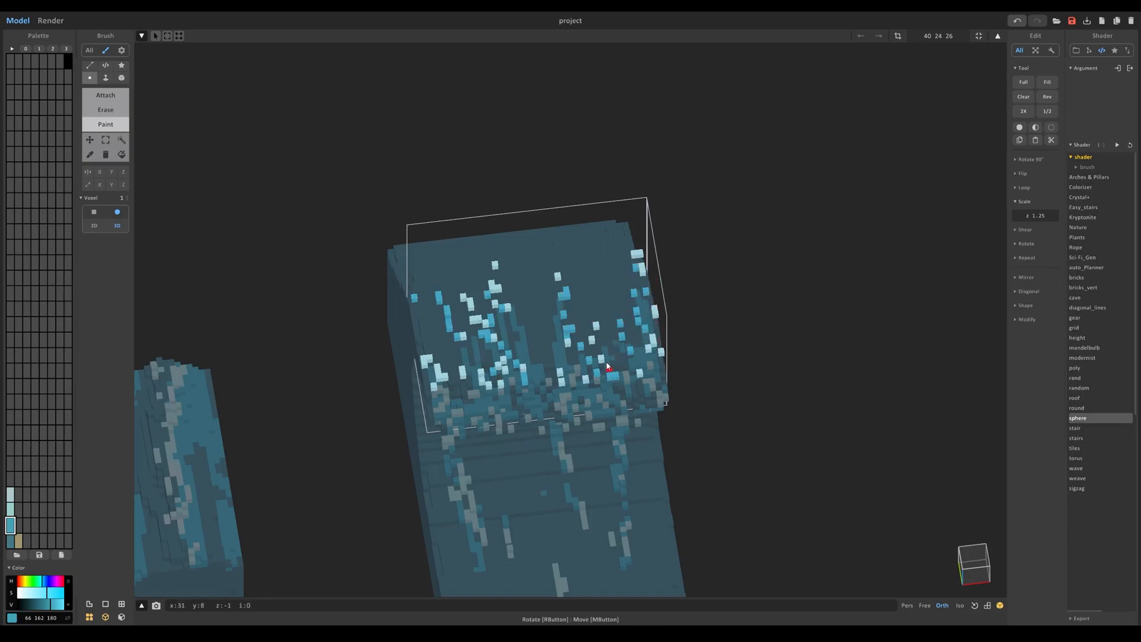
left_click(426, 359)
left_click(442, 377)
left_click(495, 287)
left_click(480, 374)
Render the scene to check the spray above the wave crest, and return to modelling
mouse_move(516, 396)
right_mouse_down()
mouse_move(443, 365)
mouse_move(434, 327)
right_mouse_up()
key("Tab")
left_click(50, 21)
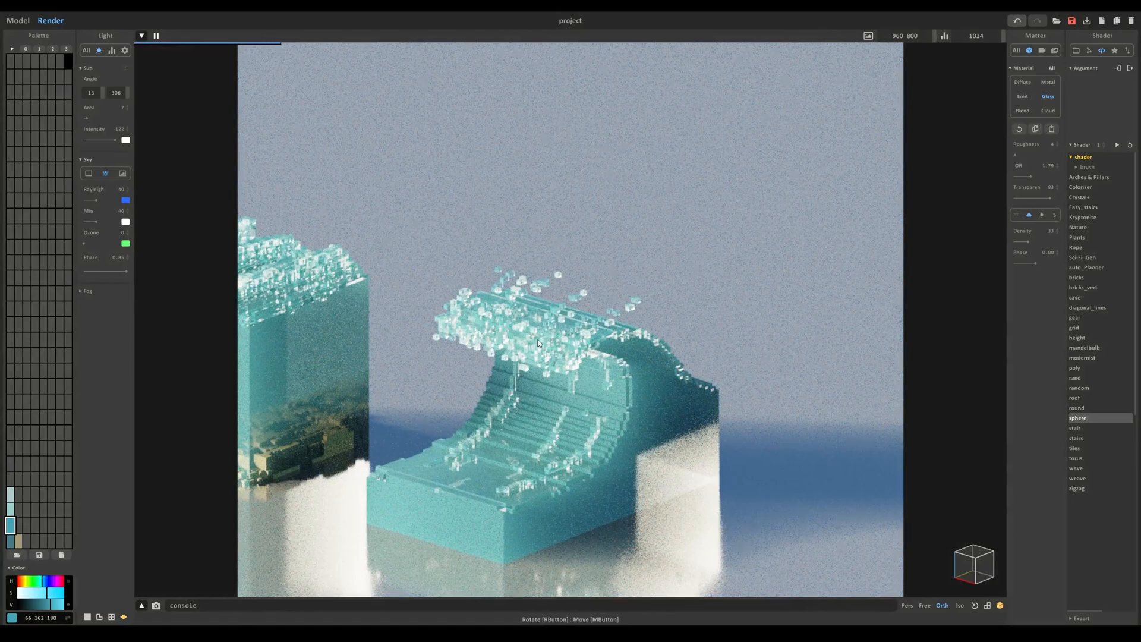
left_click(17, 21)
key("Tab")
scroll(548, 302, "up", 3)
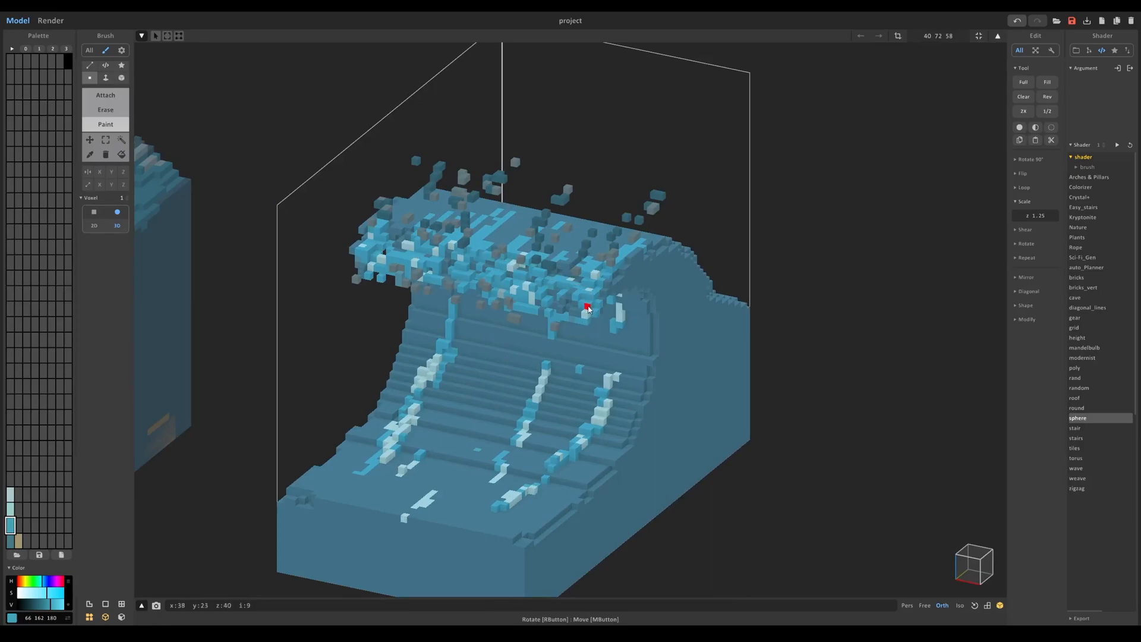
key("Tab")
double_click(494, 308)
key("Tab")
double_click(496, 310)
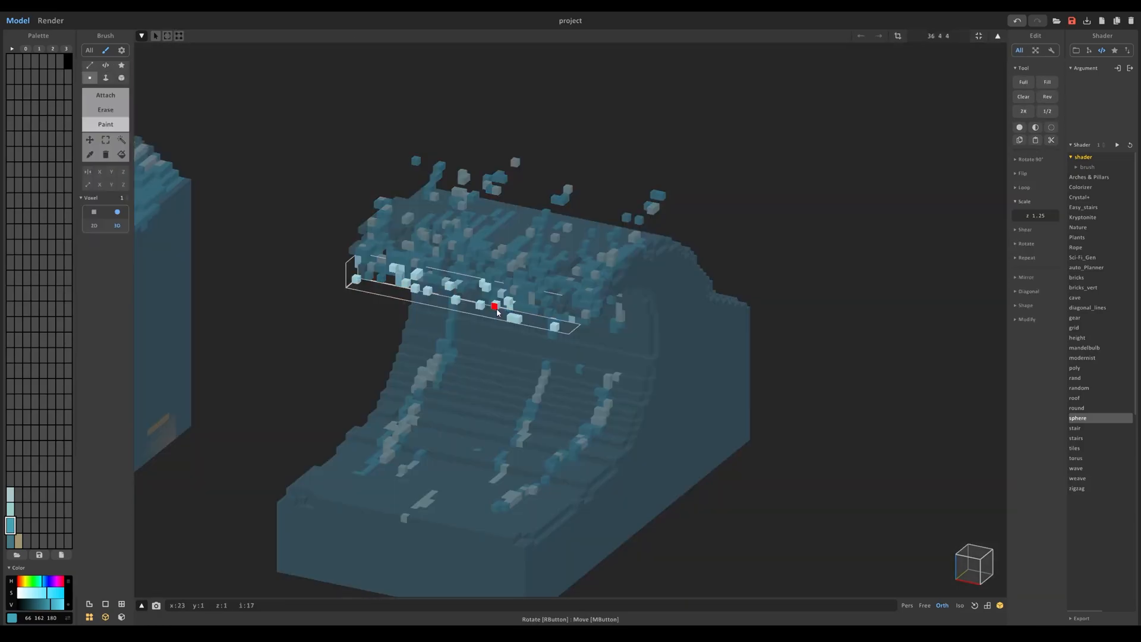
key("Tab")
Paint the base of the wave model sand (163 150 111) with axis mode X and Y, and render both models together
double_click(646, 432)
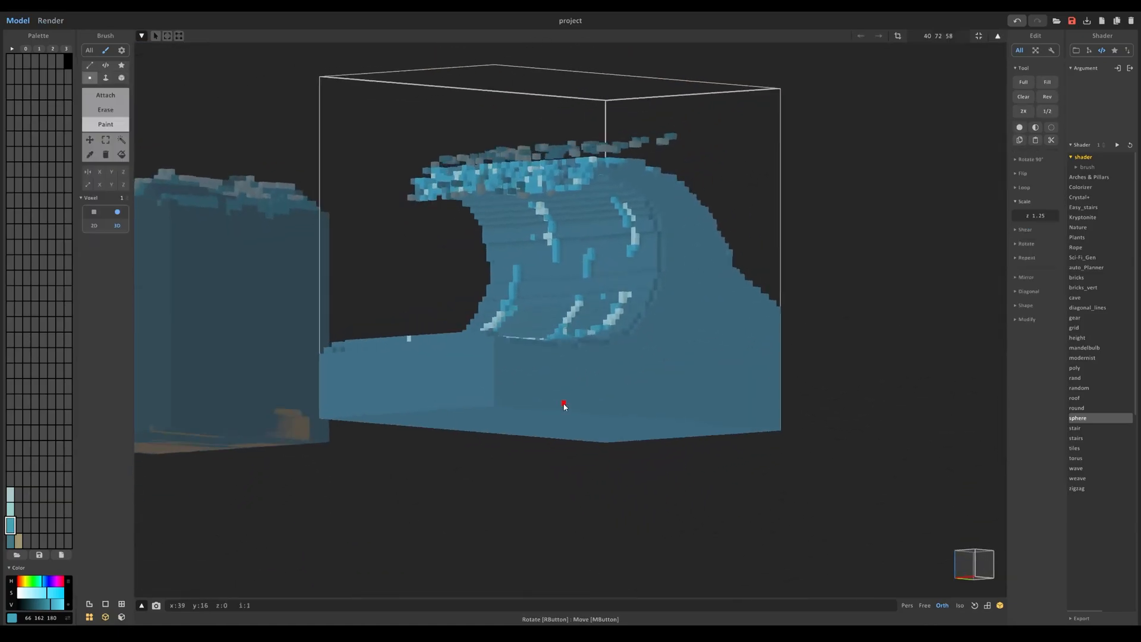
right_click_drag(553, 400, 532, 428)
left_click(18, 541)
left_click(110, 185)
left_click(100, 185)
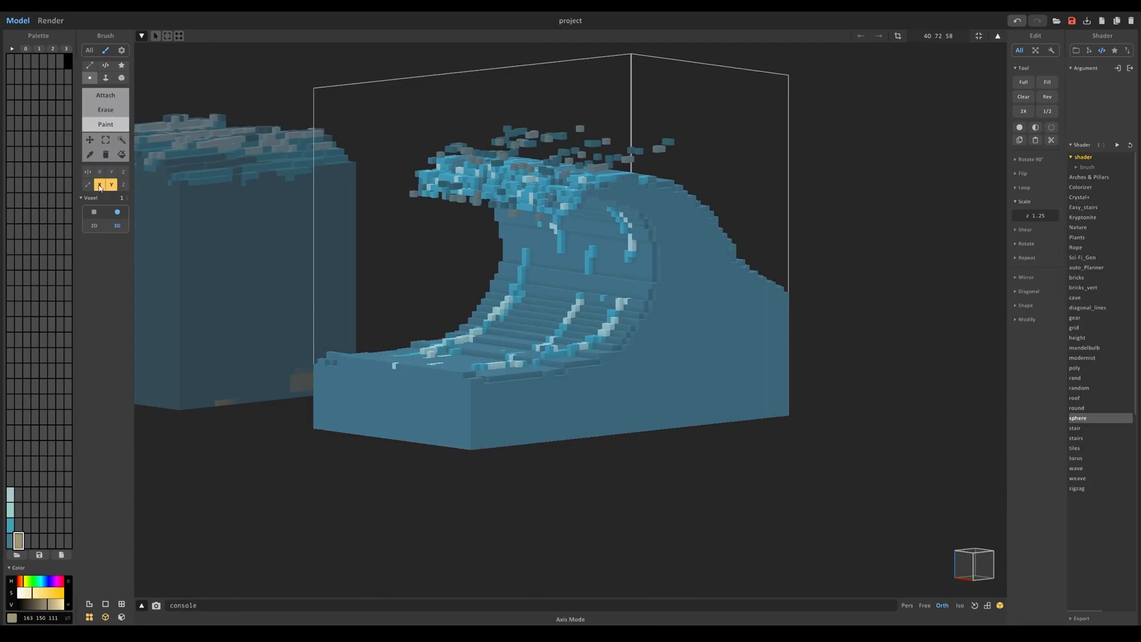
right_click_drag(387, 281, 440, 220)
left_click(542, 381)
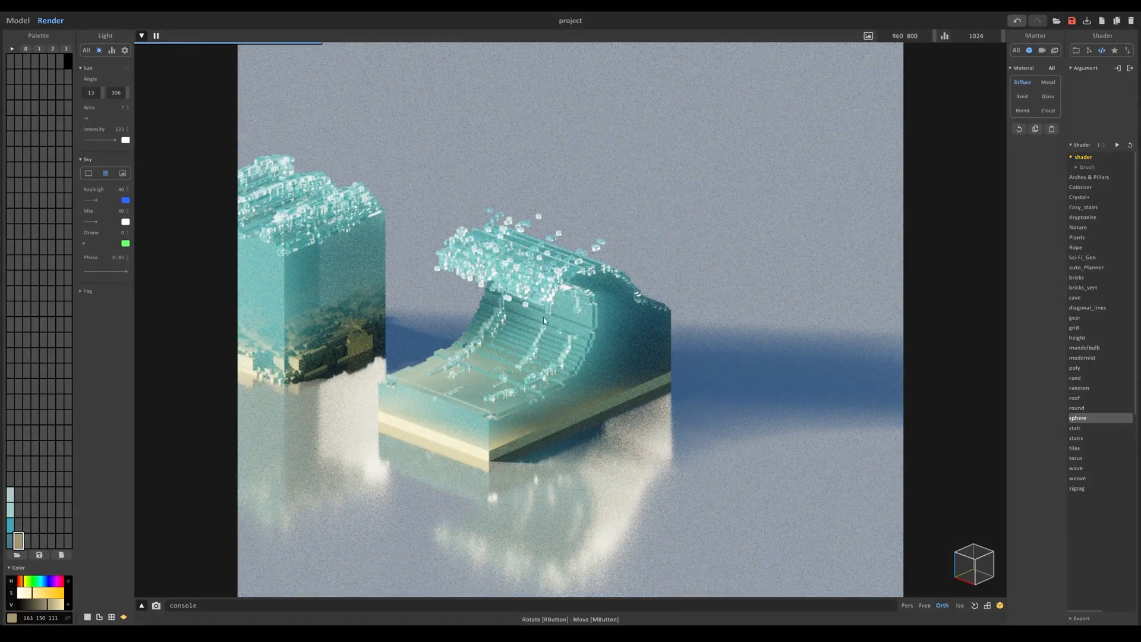
middle_click_drag(488, 306, 618, 370)
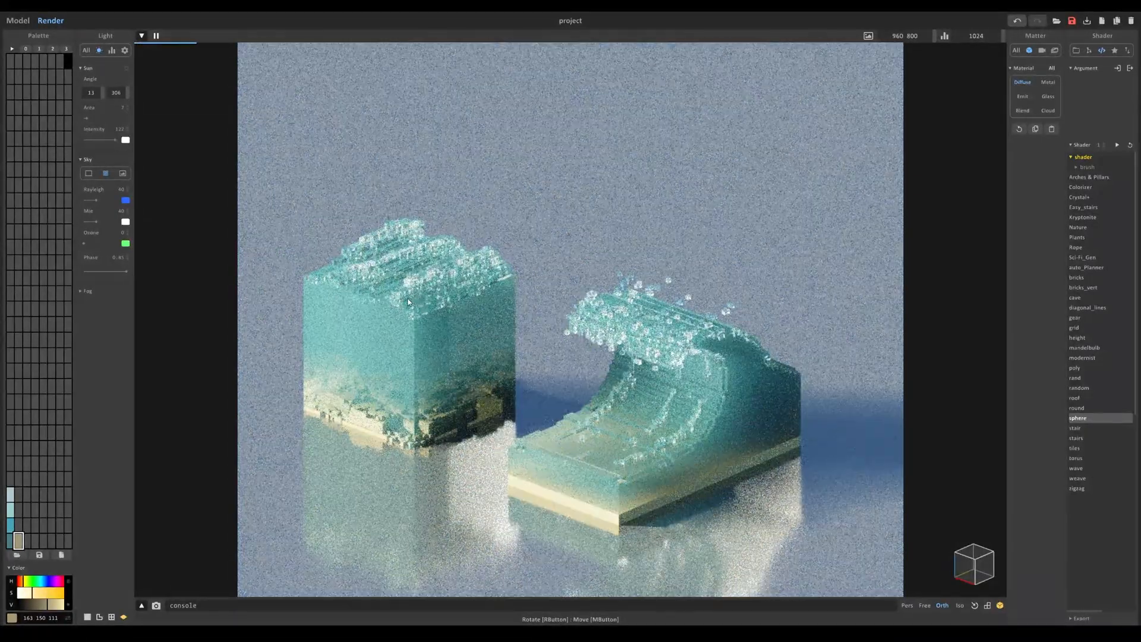